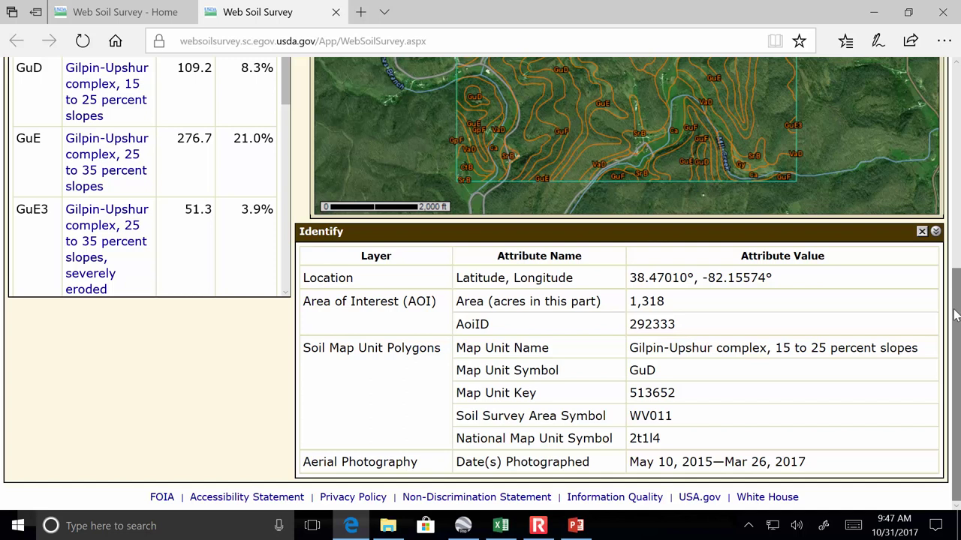
Create a download link for the area of interest's SSURGO soils data package
drag(958, 361, 956, 79)
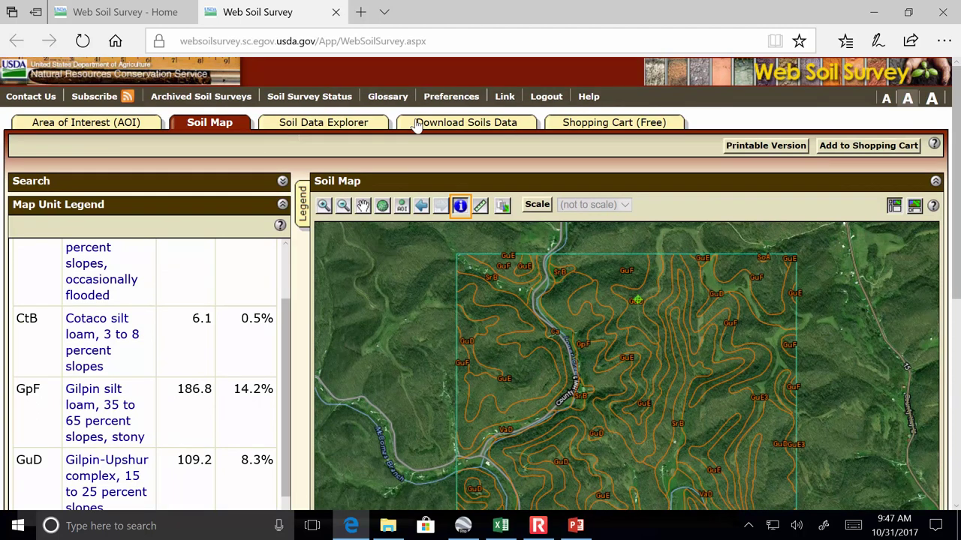
click(454, 126)
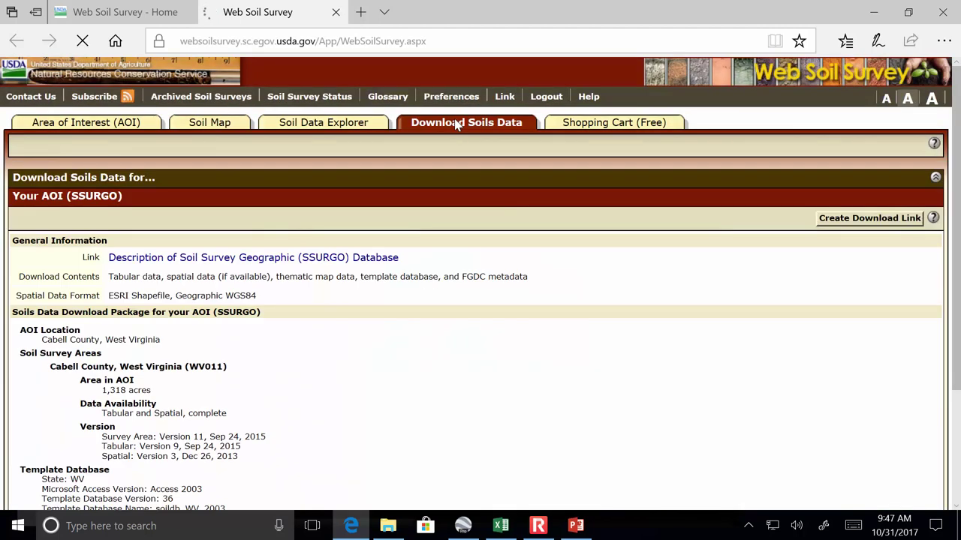
scroll(600, 191, down, 1)
scroll(600, 191, down, 3)
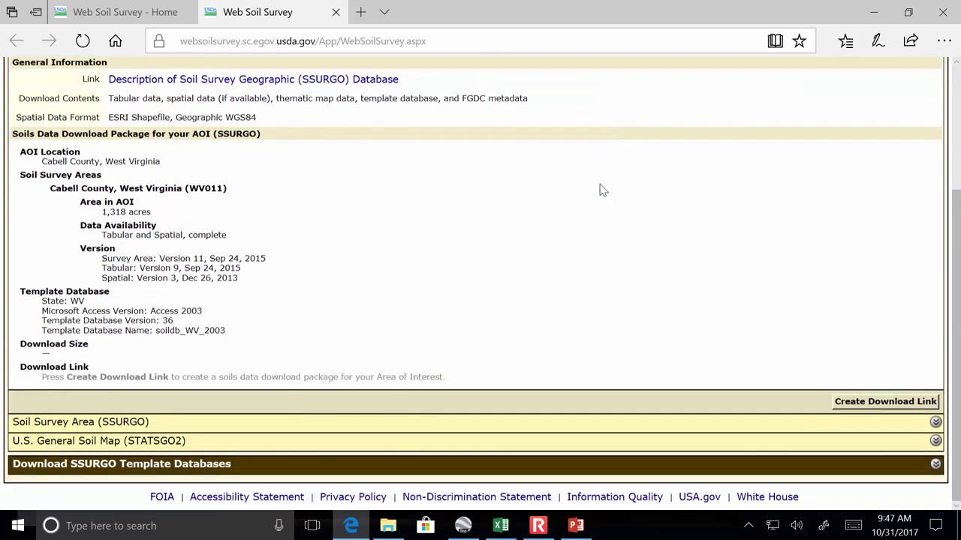
scroll(601, 191, up, 2)
scroll(600, 189, down, 2)
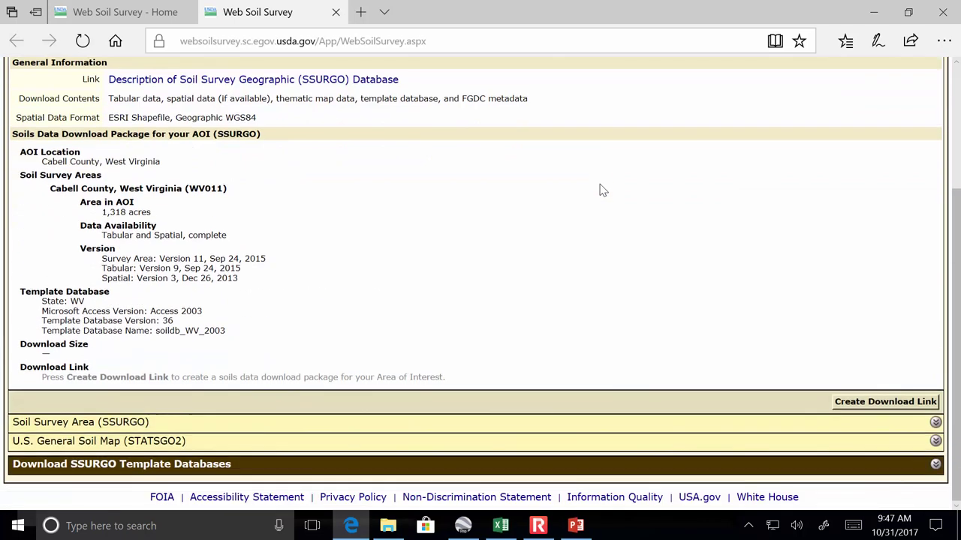
click(861, 403)
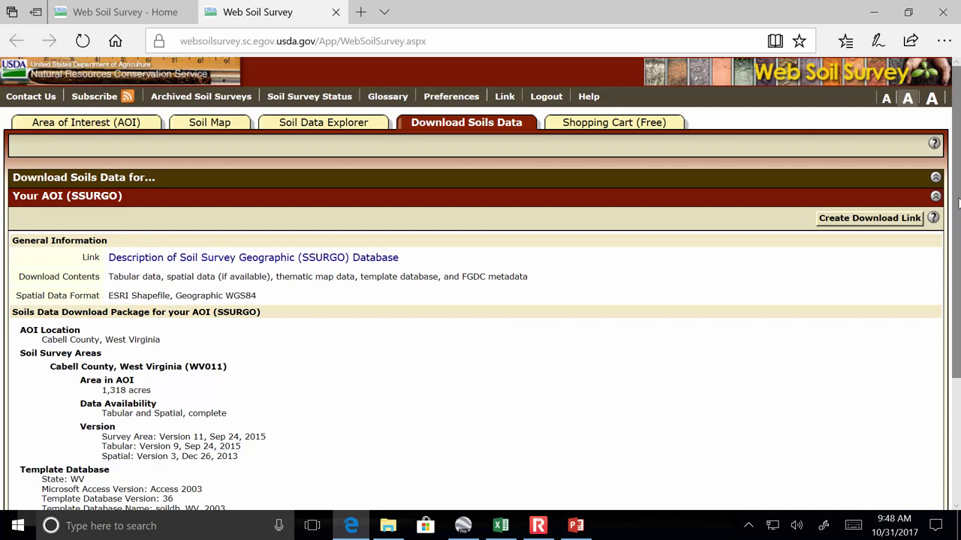
Download wss_aoi_2017-10-31_08-48-00.zip and save it in C:\Temp under its suggested name
drag(957, 202, 948, 308)
scroll(948, 308, up, 1)
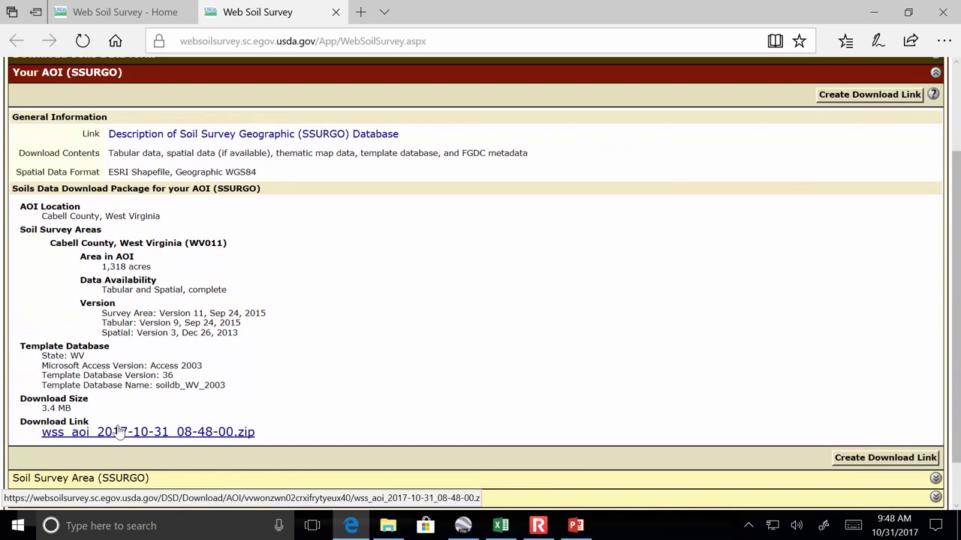
click(120, 433)
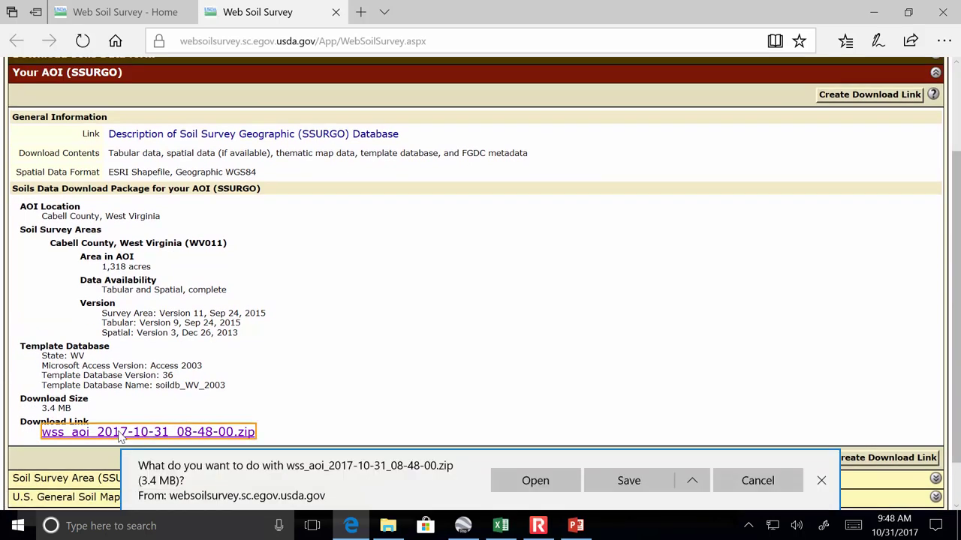
click(693, 480)
click(681, 462)
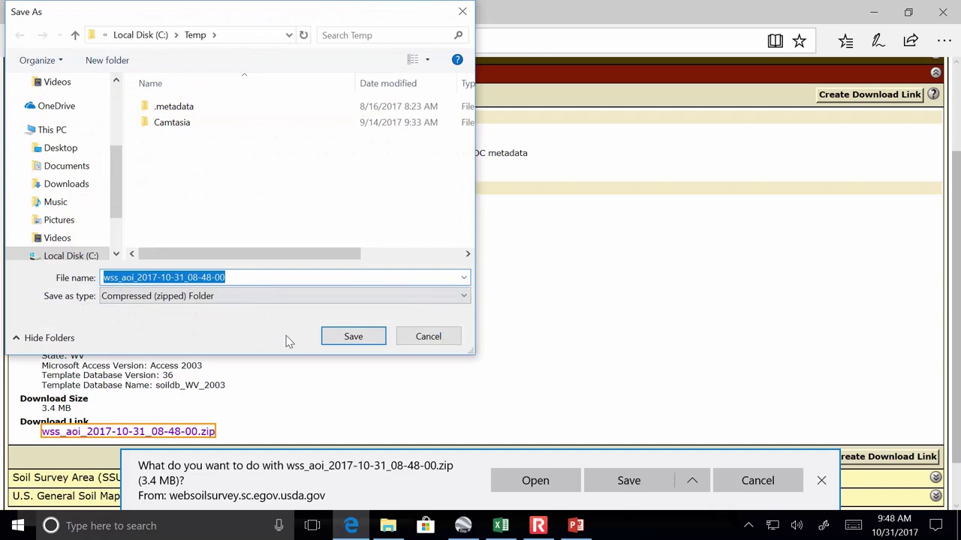
click(363, 339)
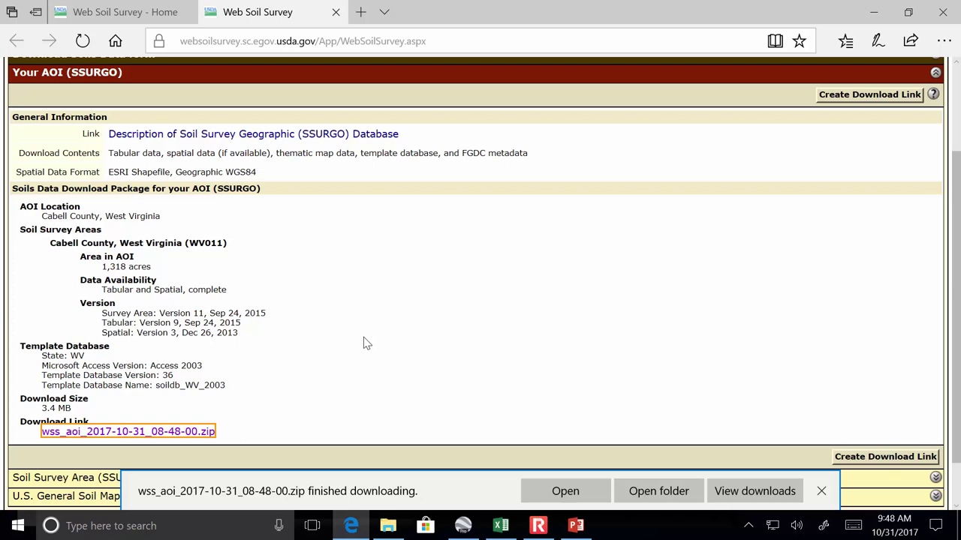
Extract the downloaded zip to C:\Temp\wss_aoi_2017-10-31_08-48-00 and open the extracted subfolder
click(565, 492)
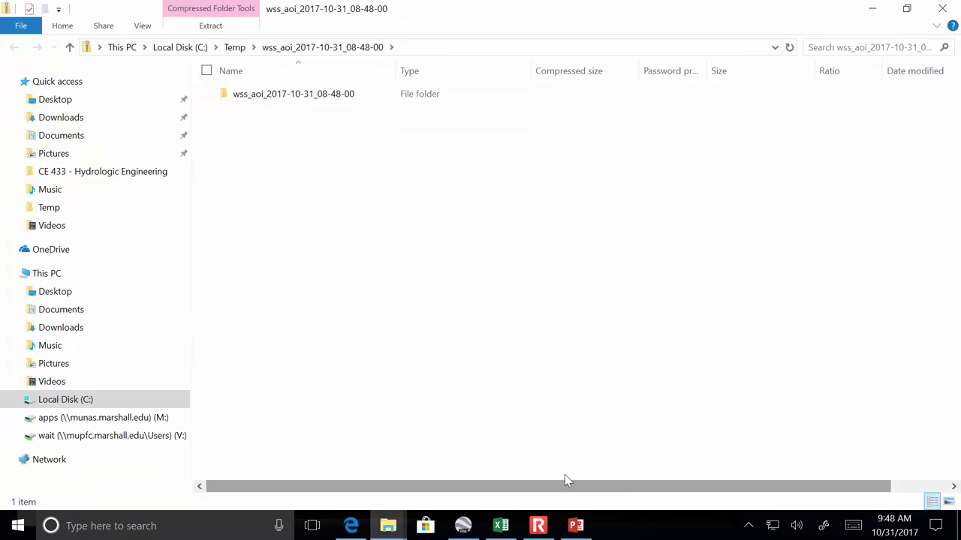
click(221, 28)
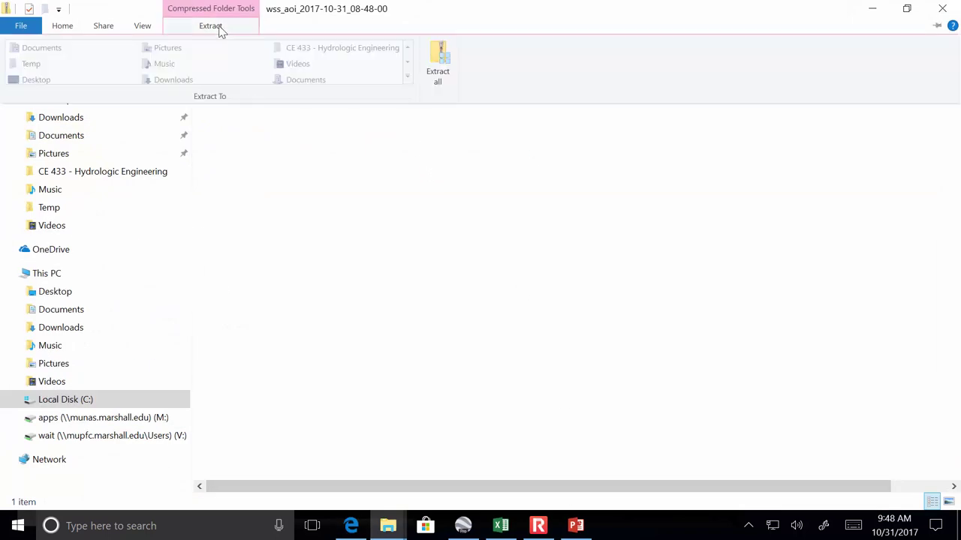
click(437, 67)
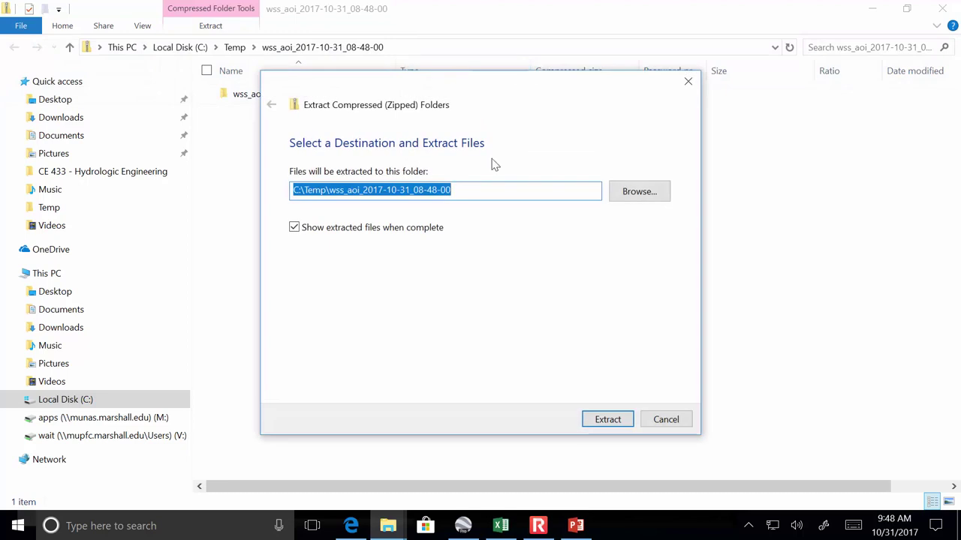
click(608, 419)
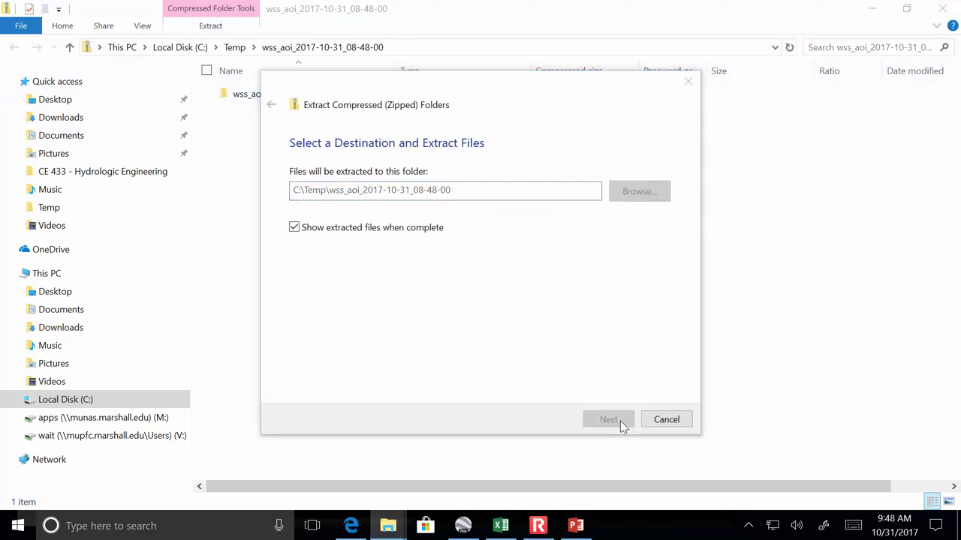
double_click(321, 91)
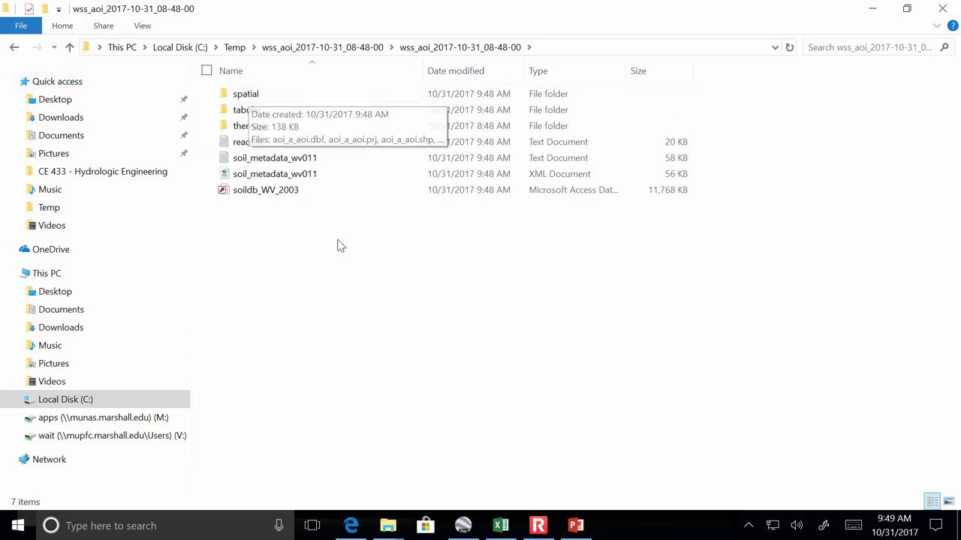
click(538, 526)
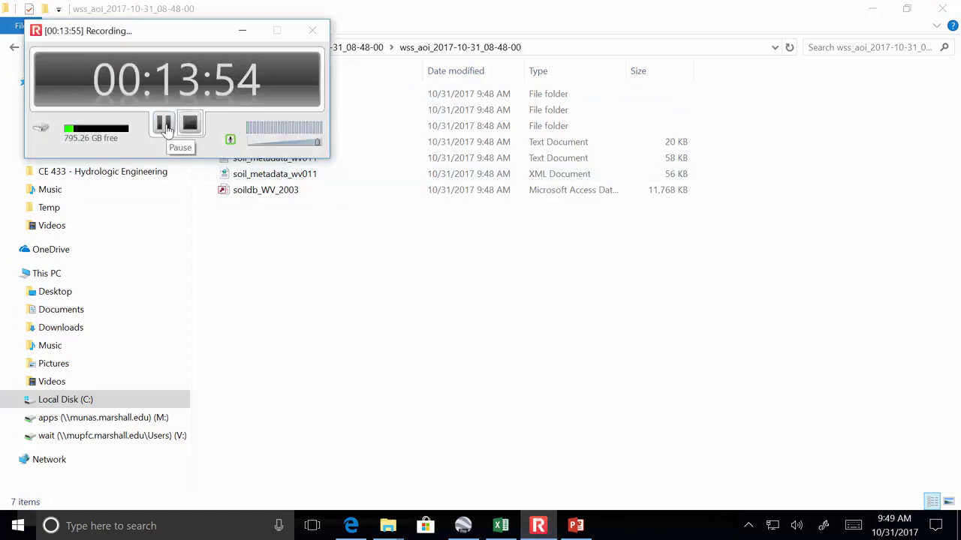
click(164, 124)
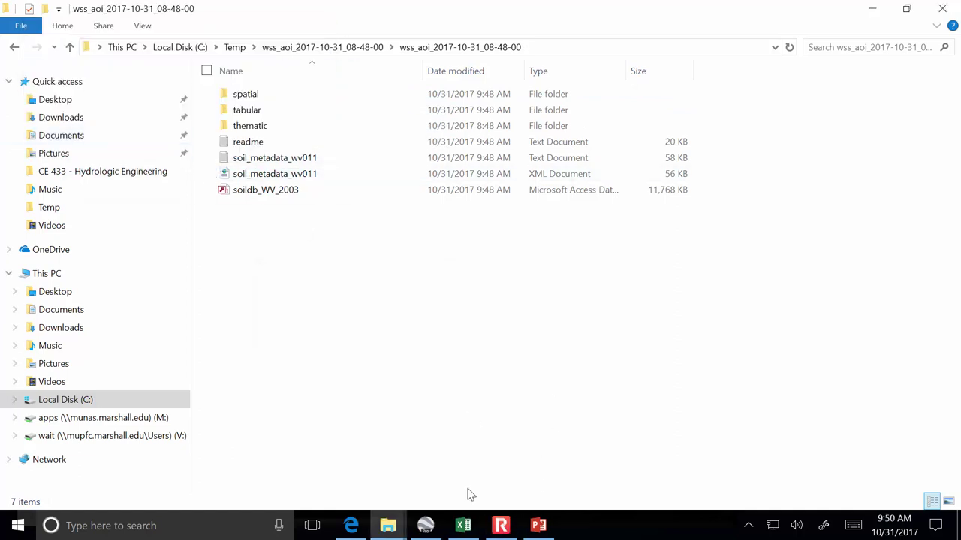
Switch to Google Earth Pro, maximize it, and start a data import limited to ESRI Shape (*.shp) files
click(426, 525)
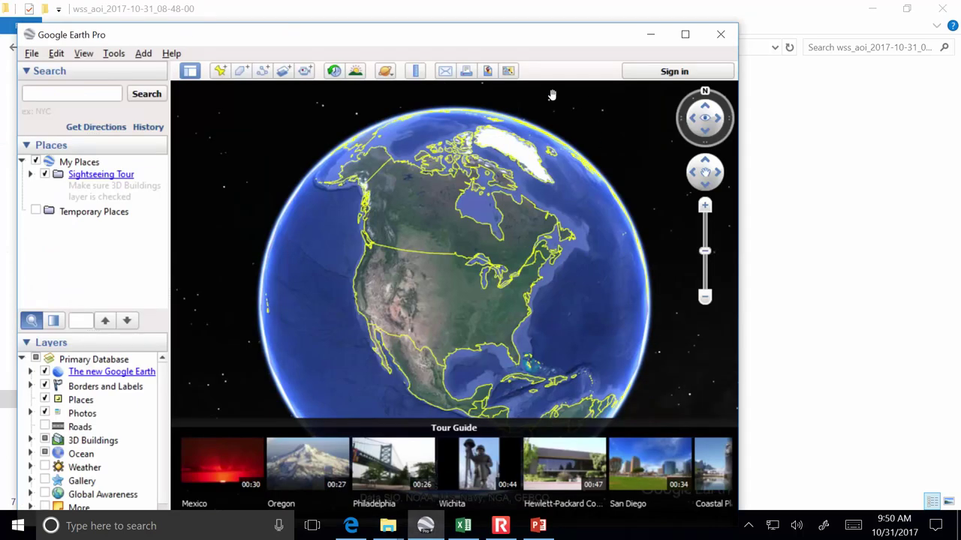
click(686, 35)
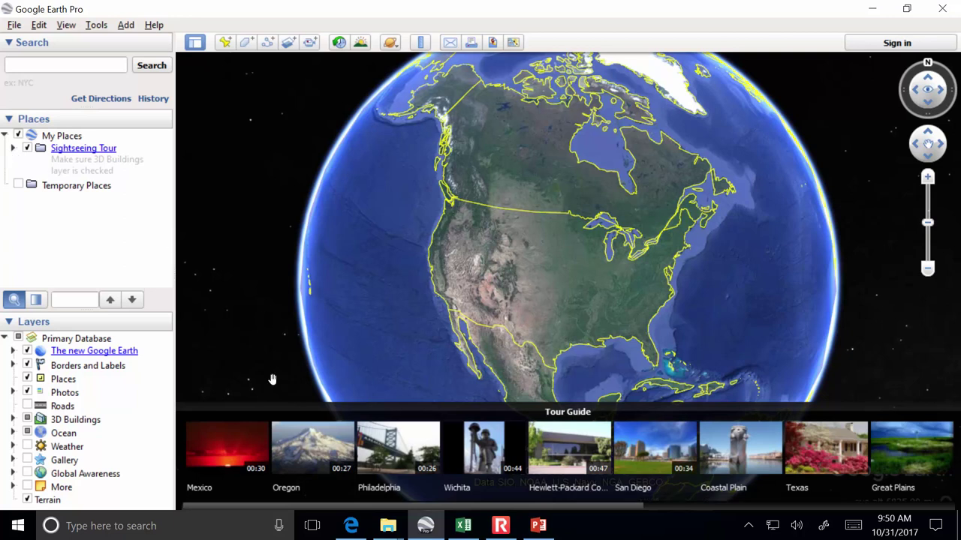
click(14, 26)
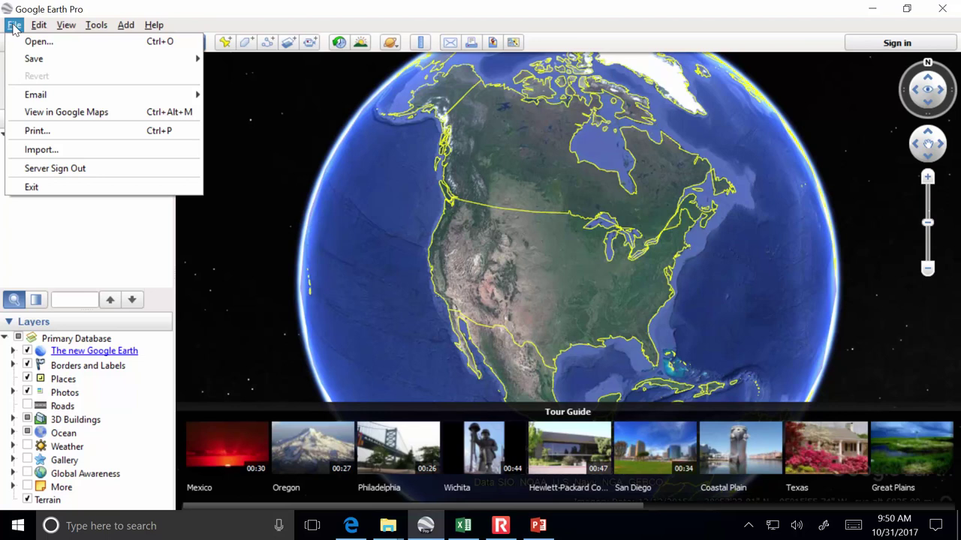
click(45, 151)
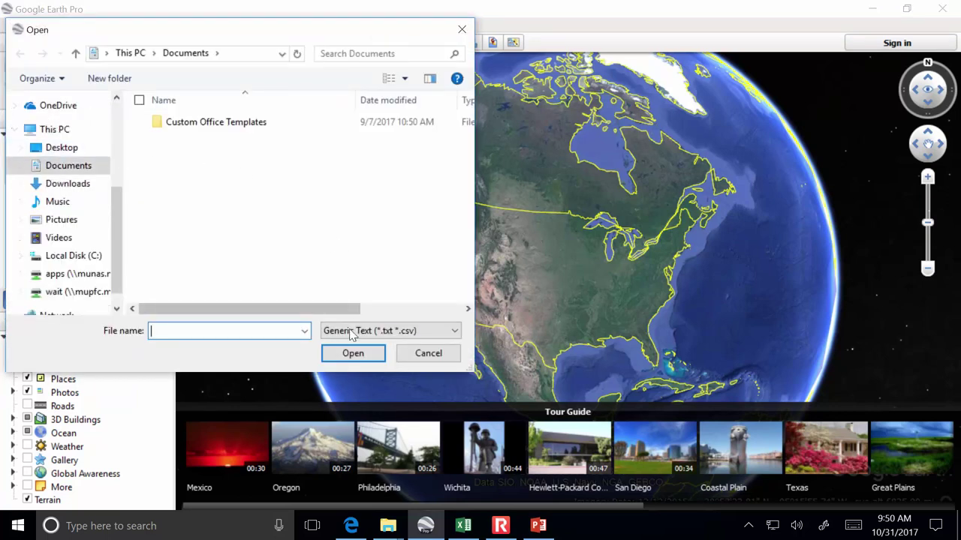
click(400, 332)
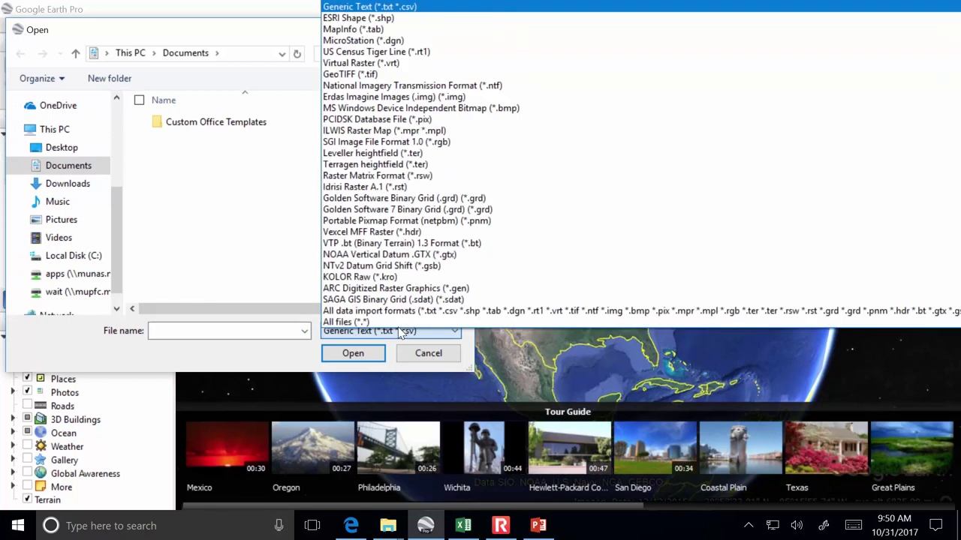
click(359, 18)
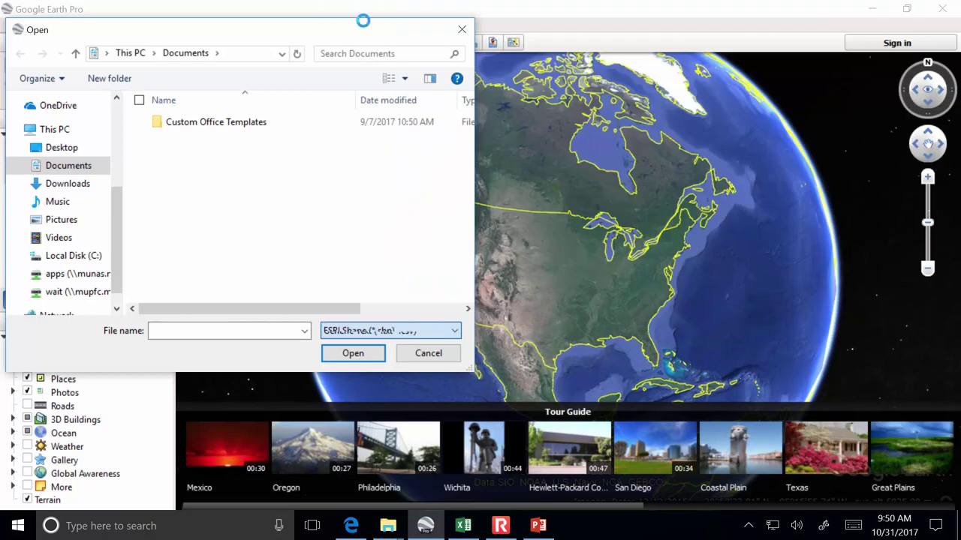
Import soilmu_a_aoi.shp from the spatial folder of the extracted wss_aoi_2017-10-31_08-48-00 download in C:\Temp
click(85, 257)
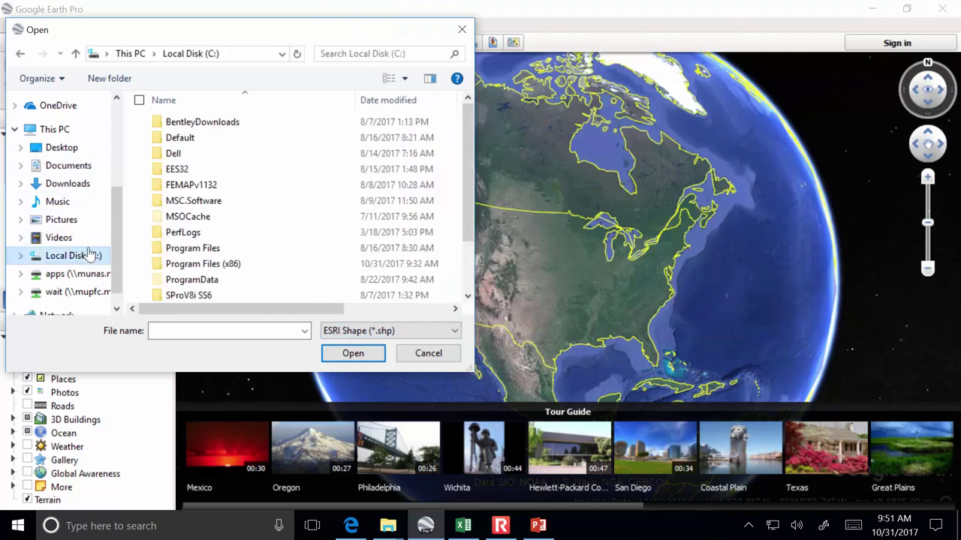
scroll(197, 251, down, 2)
double_click(200, 266)
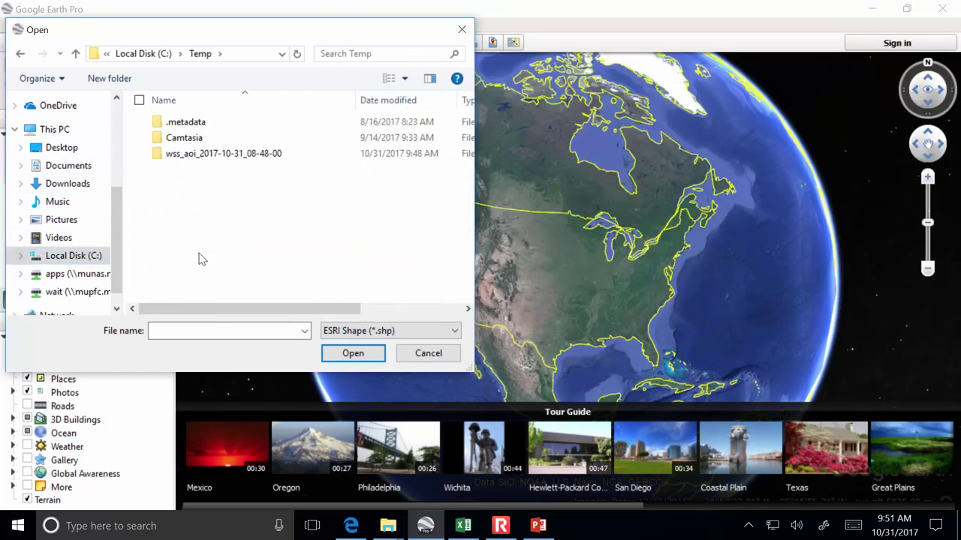
double_click(199, 156)
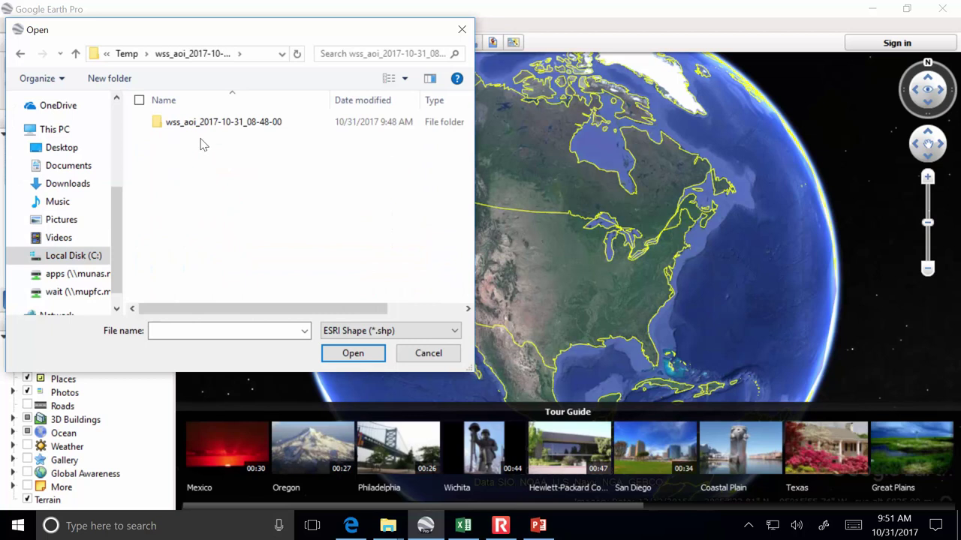
double_click(202, 123)
double_click(201, 126)
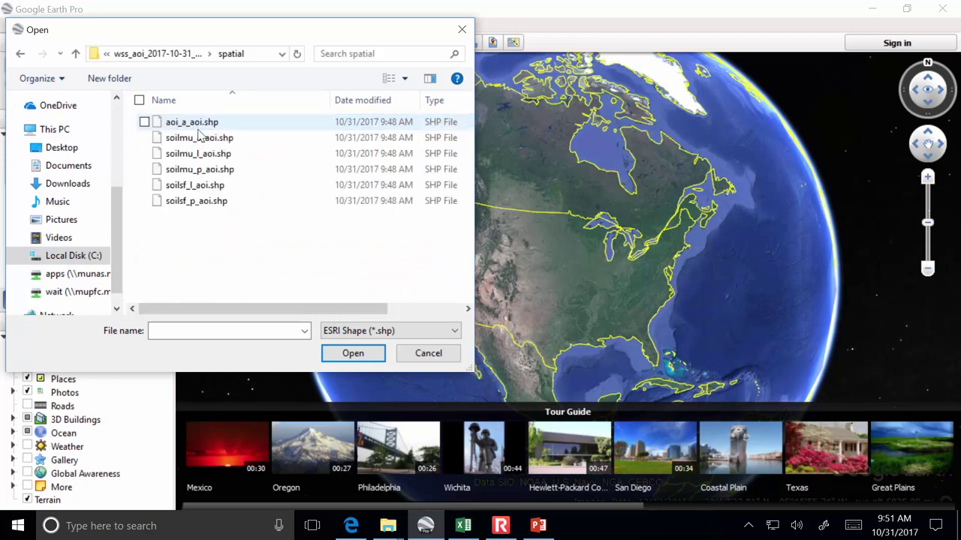
drag(218, 313, 321, 305)
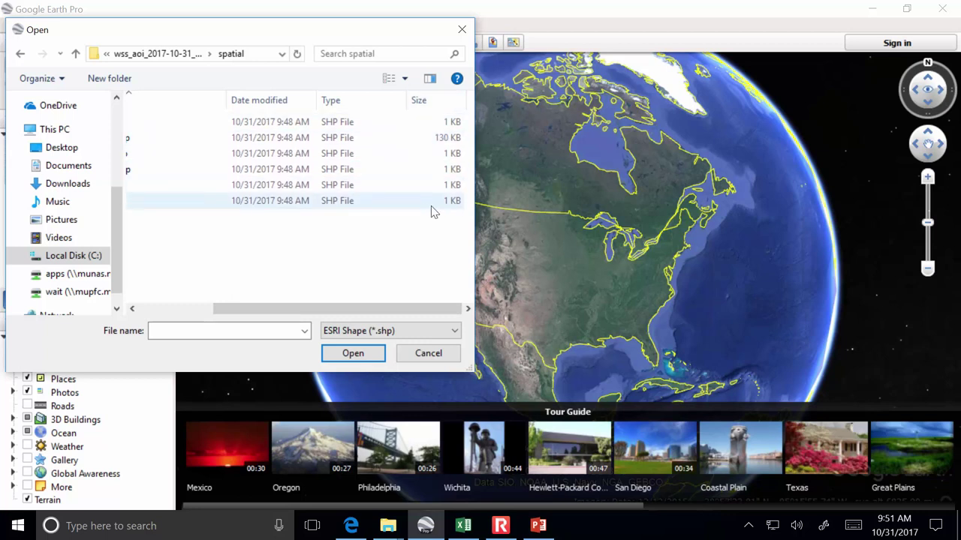
click(398, 145)
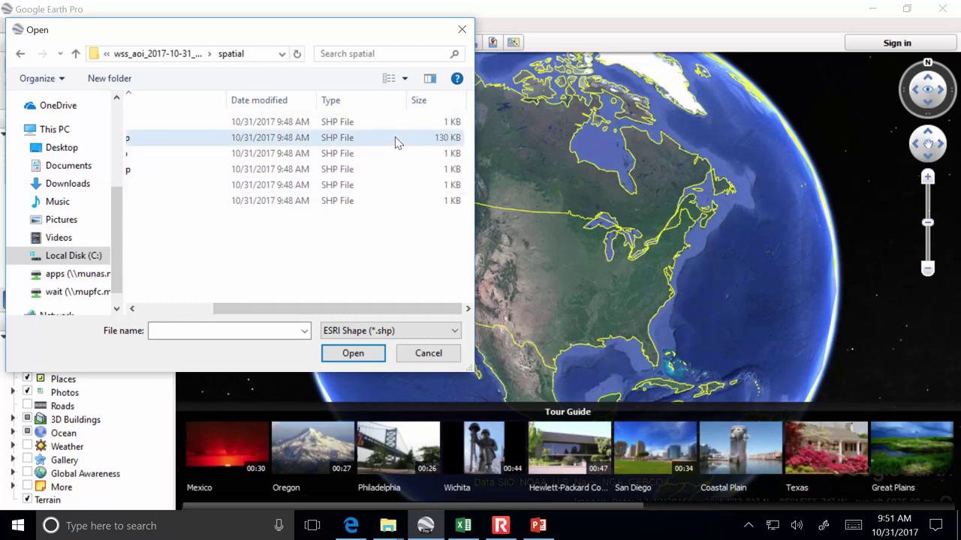
drag(367, 308, 264, 318)
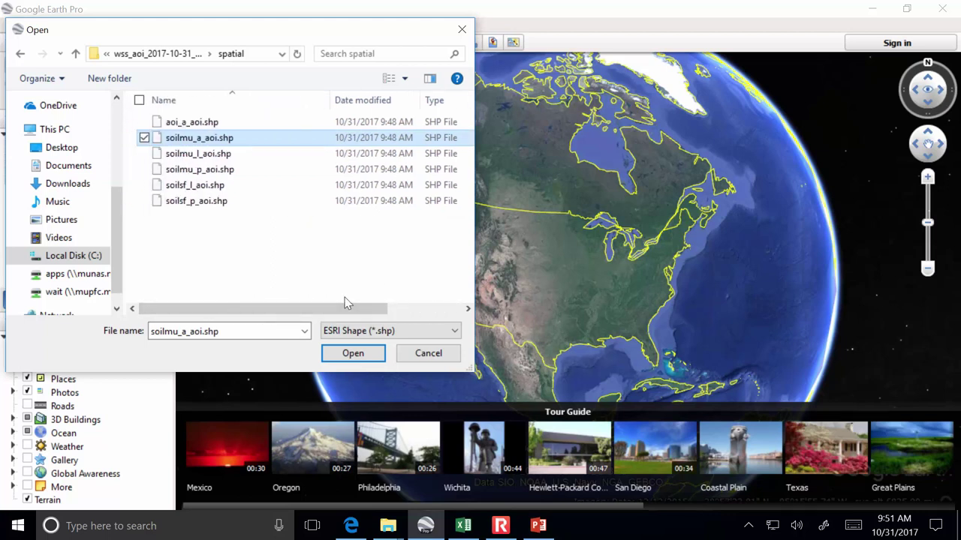
click(353, 354)
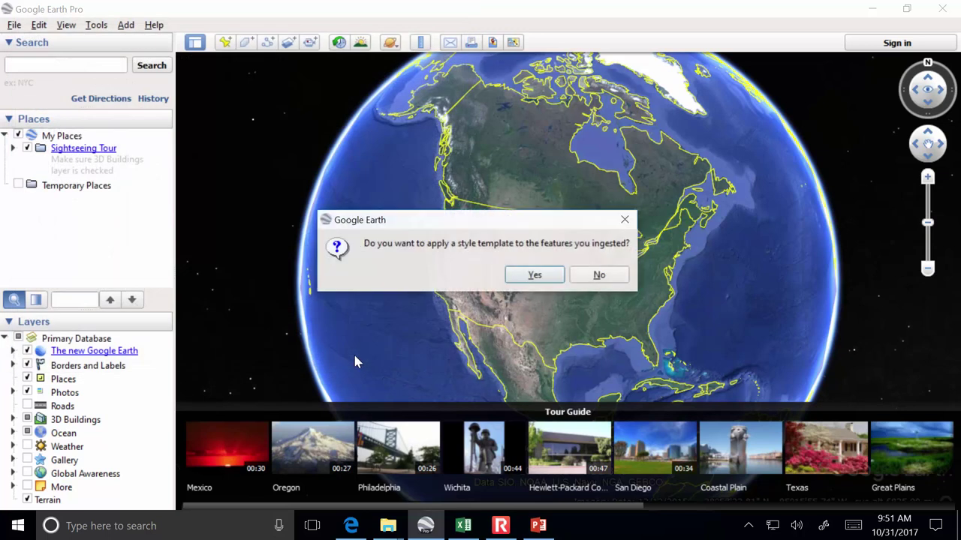
Apply a style template with the default settings to the imported features and save it as soilmu_a_aoi
click(541, 277)
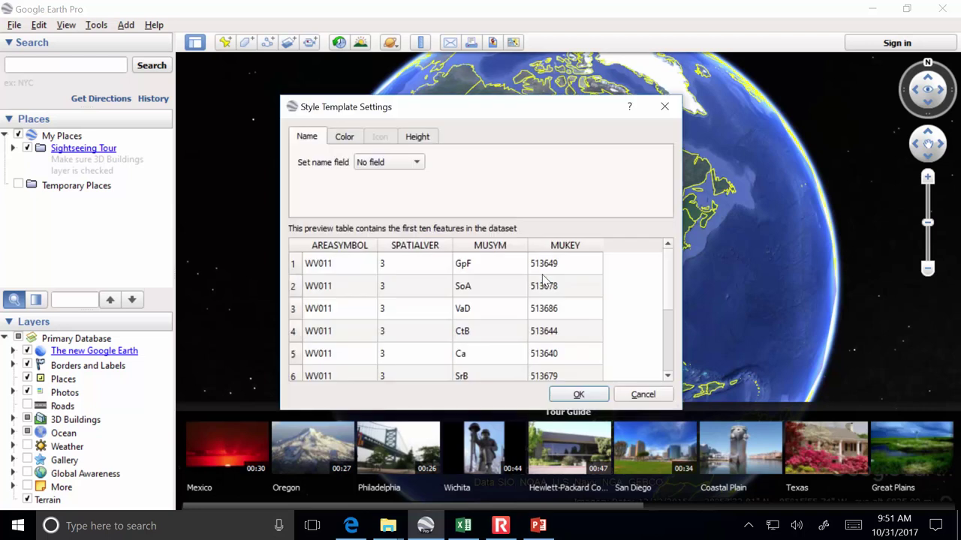
click(581, 395)
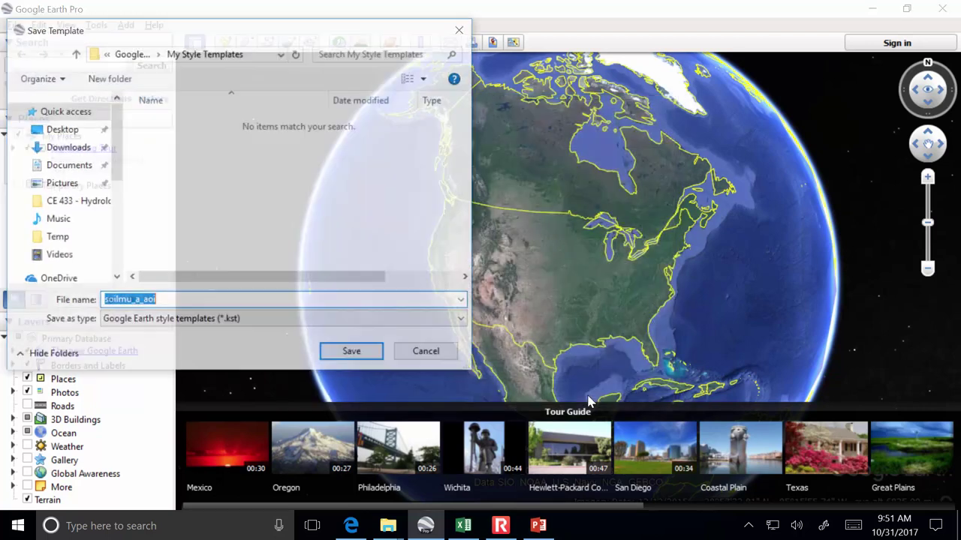
click(369, 357)
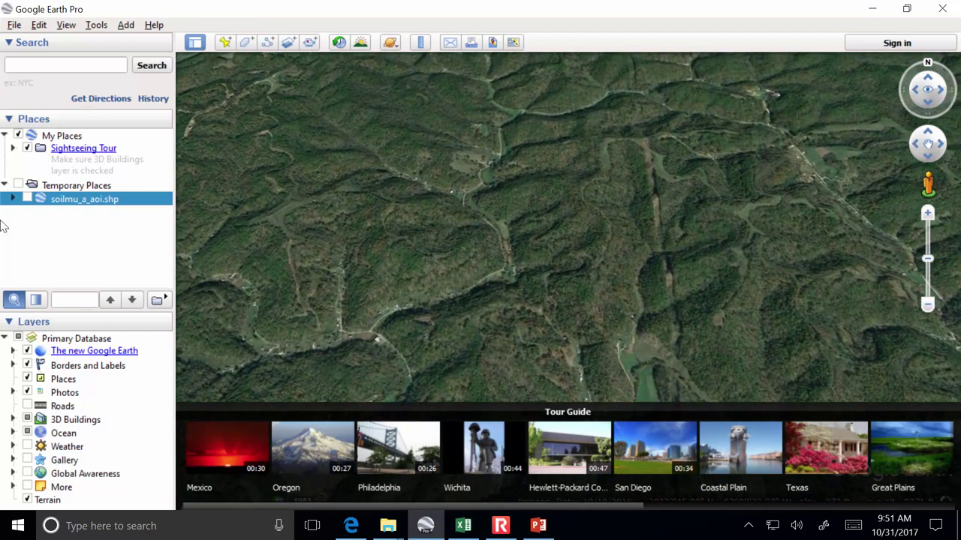
Show the soilmu_a_aoi.shp layer from Temporary Places and examine its extent on the map
click(28, 199)
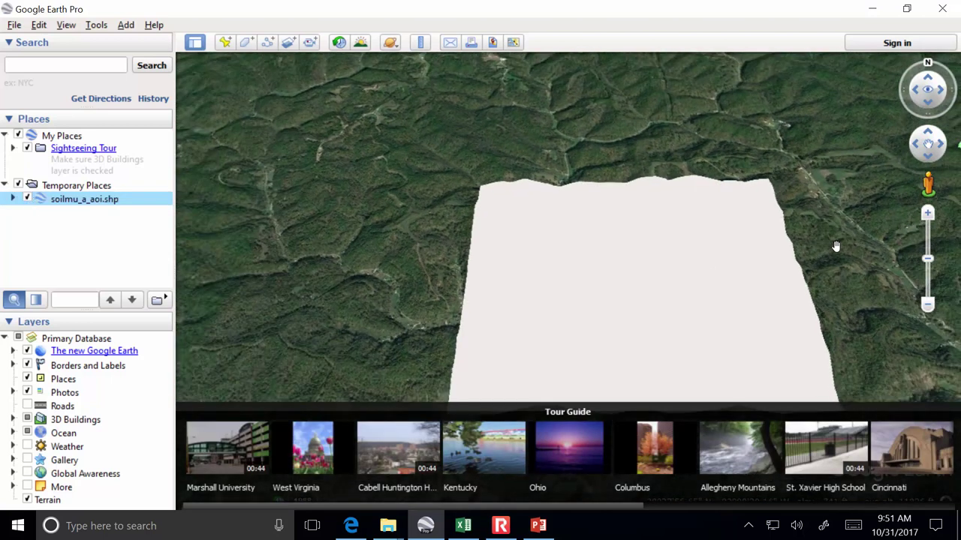
scroll(761, 197, down, 3)
scroll(663, 286, up, 2)
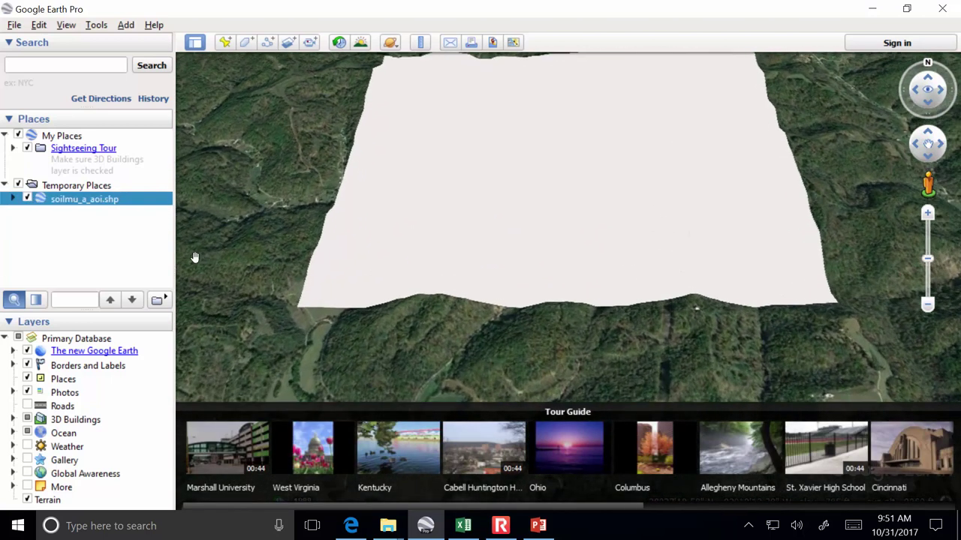
Delete the soilmu_a_aoi.shp layer from Temporary Places
right_click(65, 204)
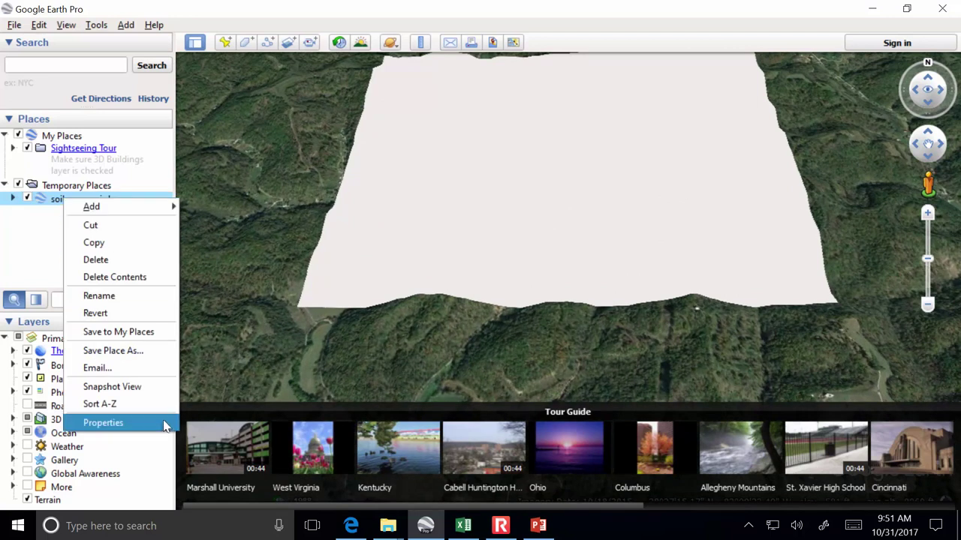
click(126, 260)
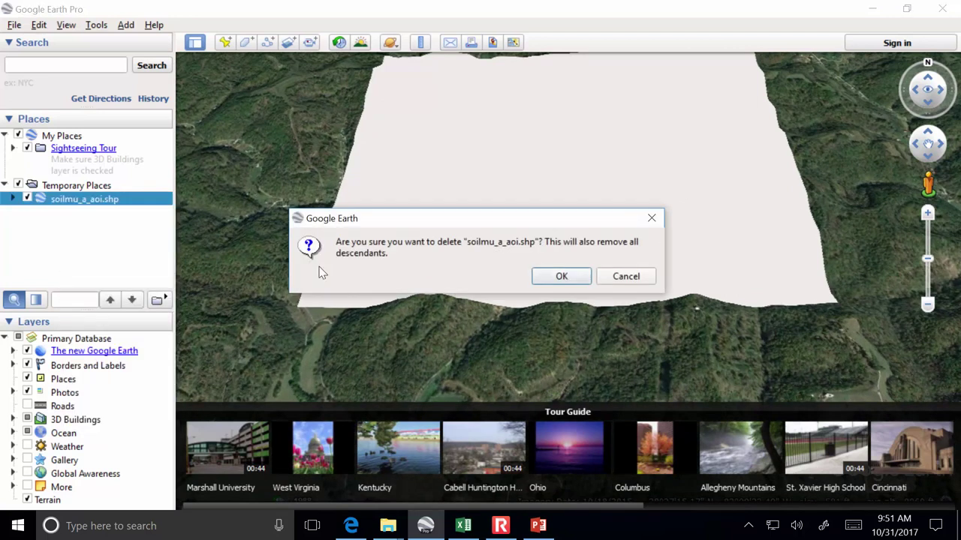
click(561, 276)
Import soilmu_a_aoi.shp again from the spatial folder of the wss_aoi_2017-10-31_08-48-00 download, without applying a style template
click(14, 25)
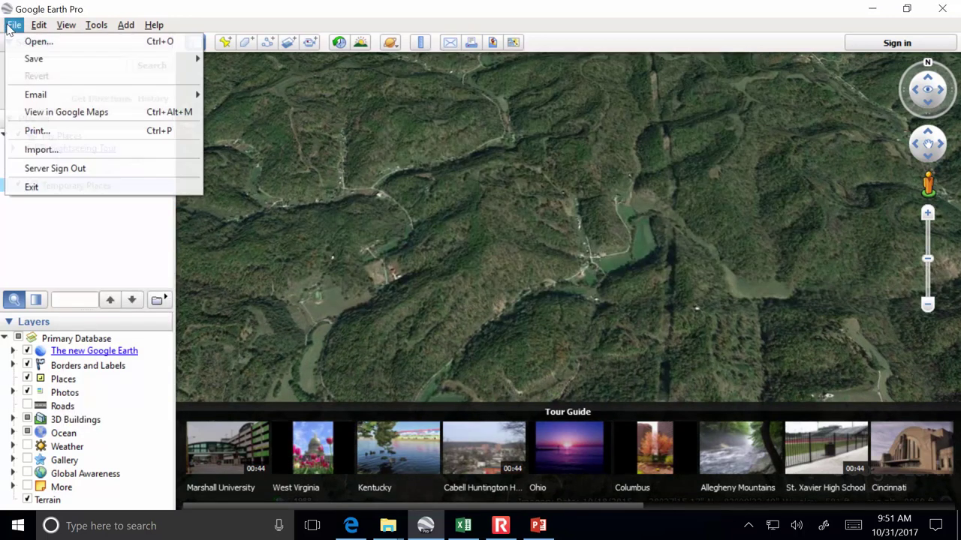
click(41, 149)
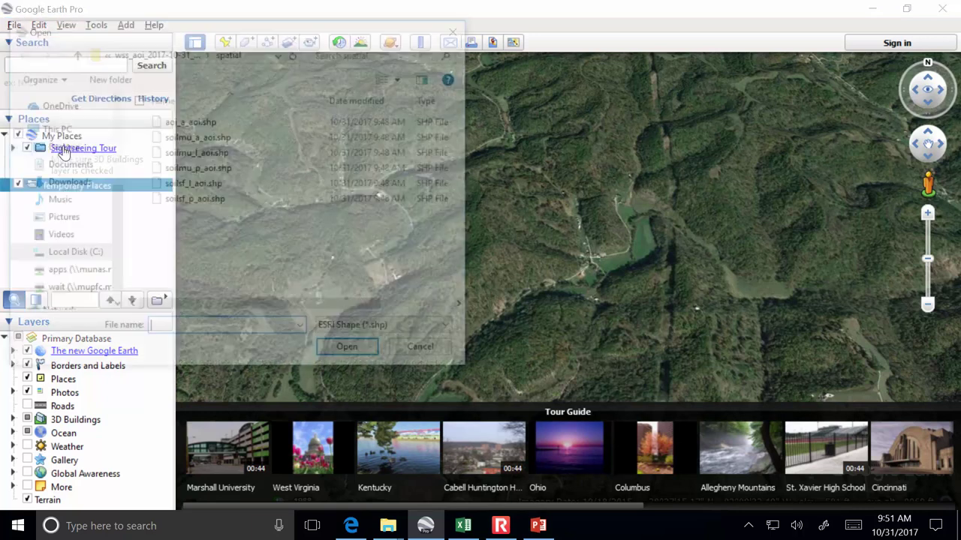
drag(264, 309, 345, 309)
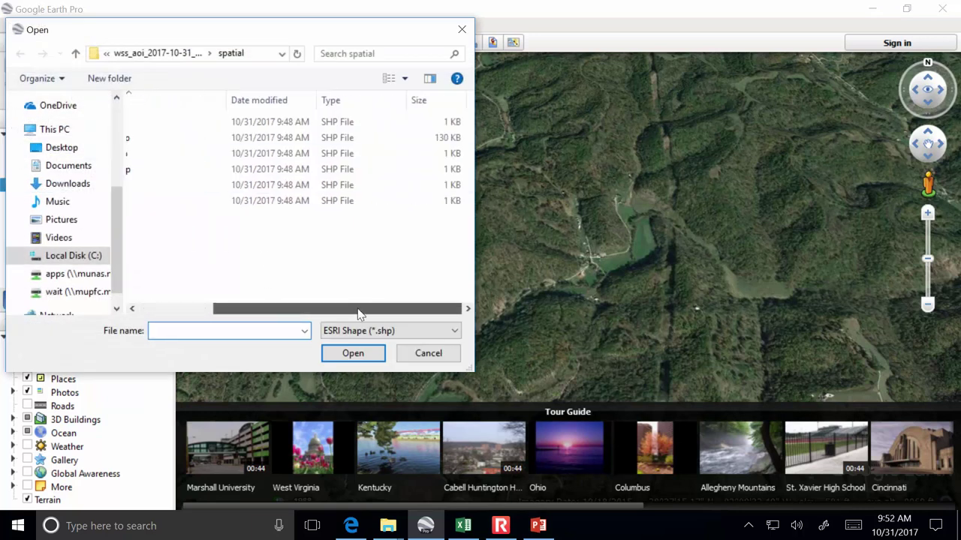
click(210, 139)
click(351, 354)
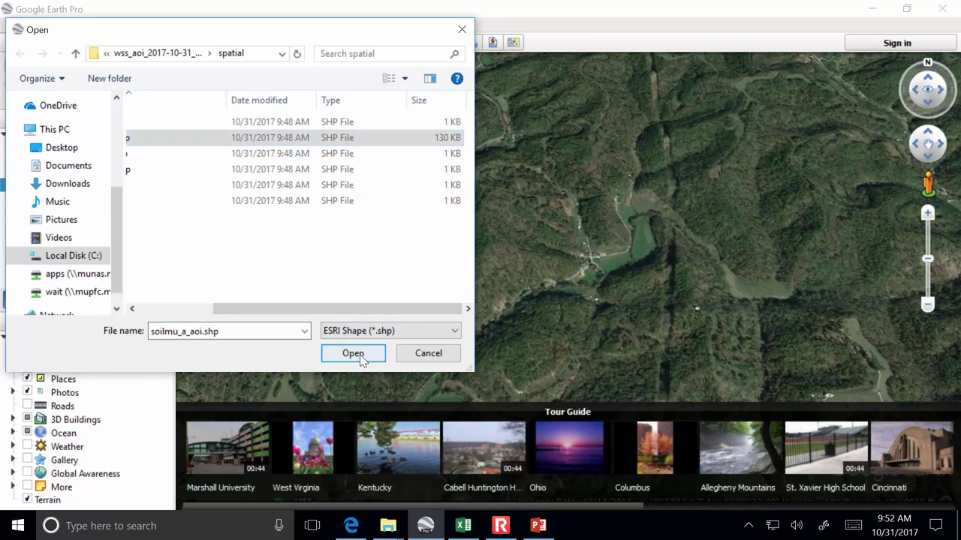
click(599, 274)
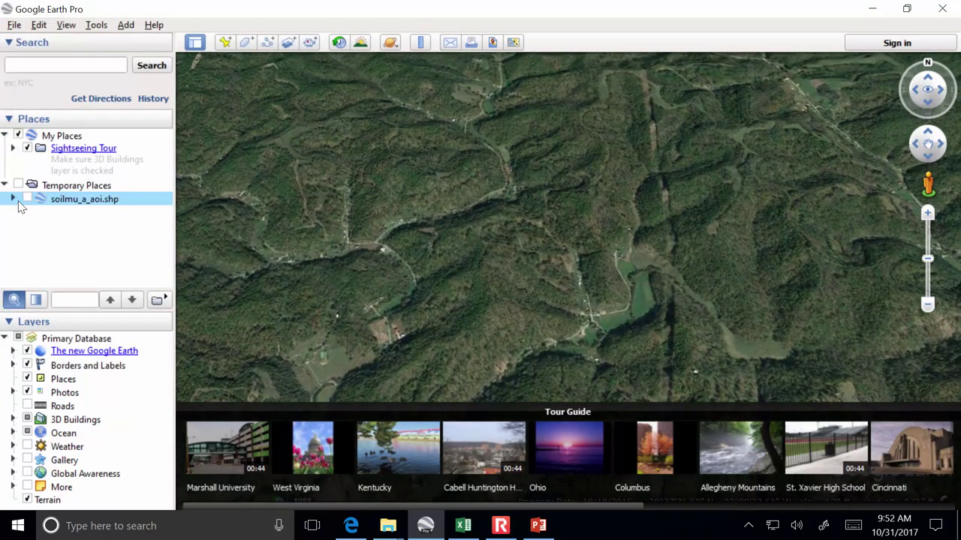
Show the re-imported soilmu_a_aoi.shp layer and bring its soil polygons into close view on the map
click(27, 199)
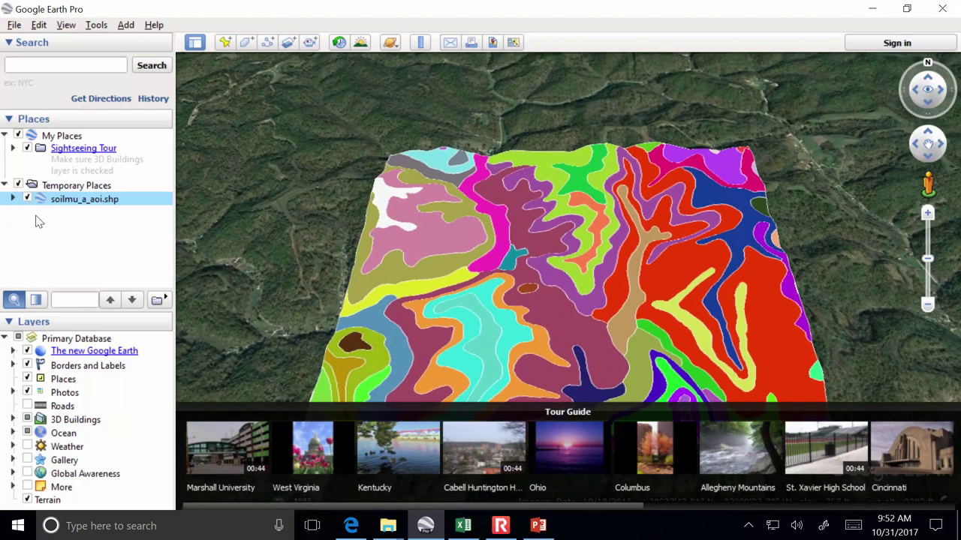
double_click(84, 199)
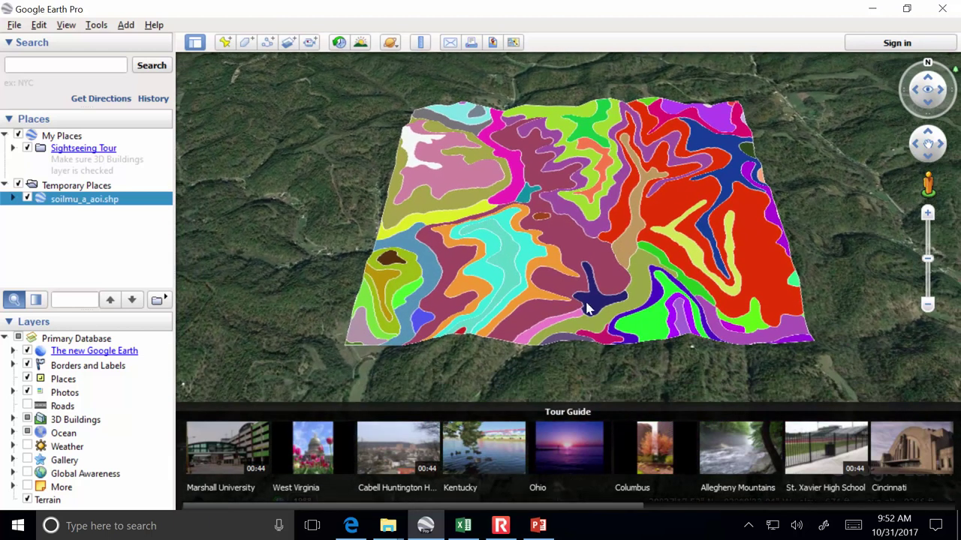
scroll(576, 323, up, 3)
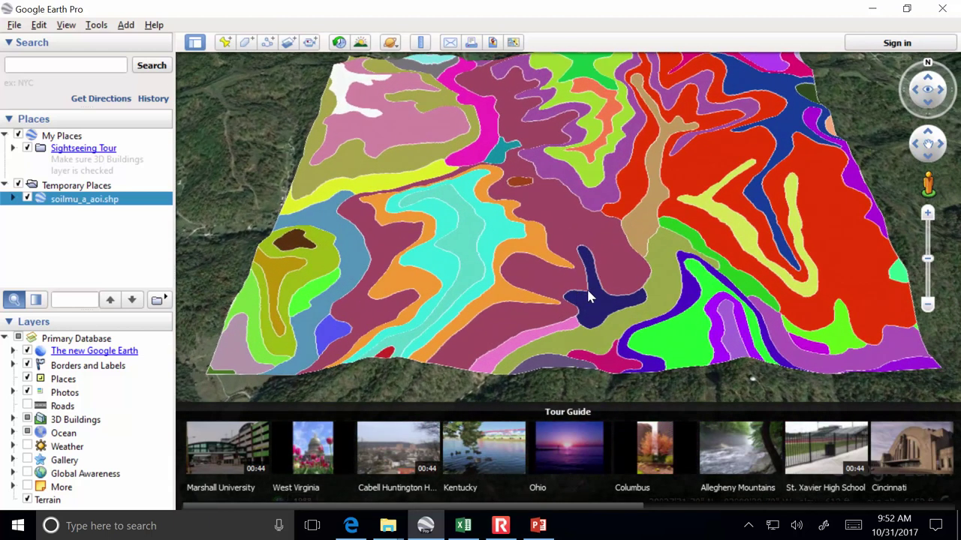
Toggle the soilmu_a_aoi.shp layer off and on to compare the soil map units with the underlying terrain imagery
click(27, 199)
click(27, 199)
click(26, 199)
click(26, 198)
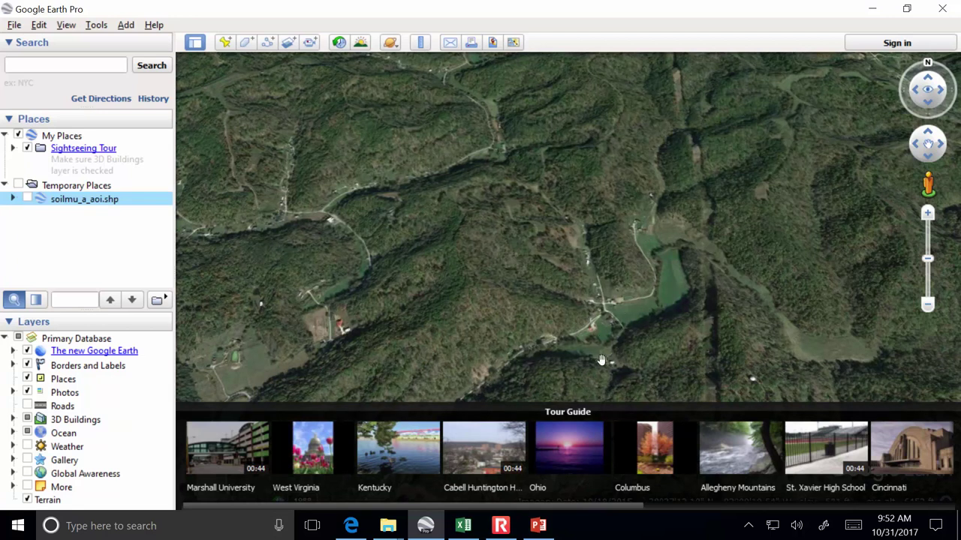
click(28, 199)
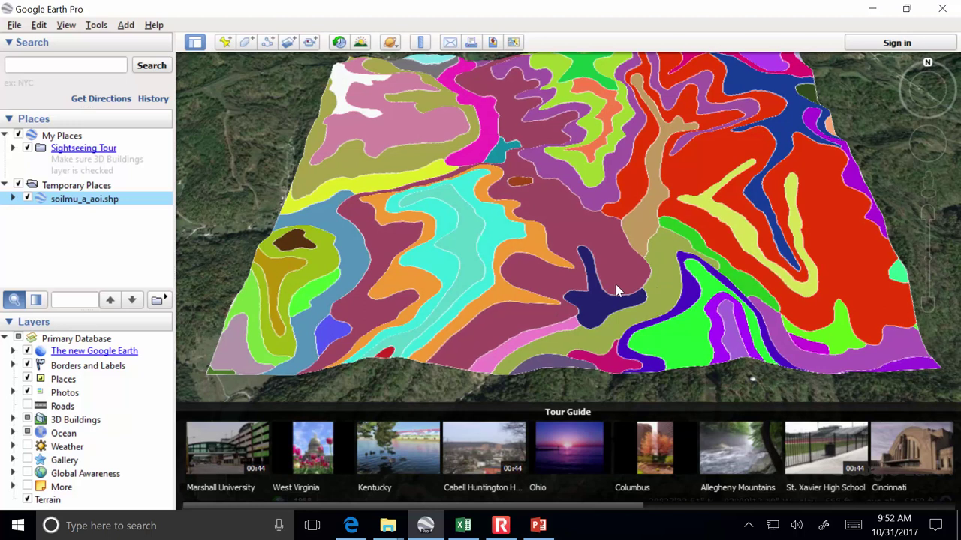
click(28, 198)
drag(510, 225, 469, 257)
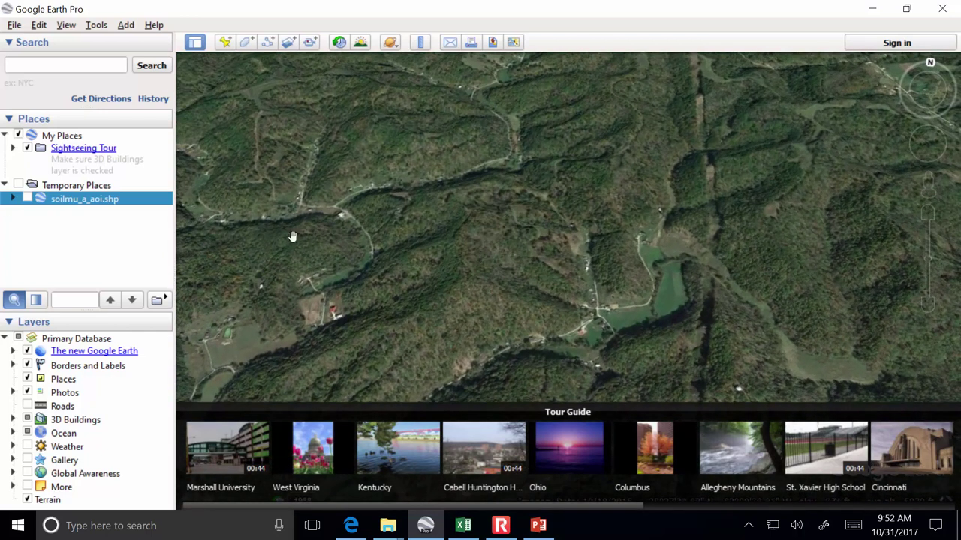
click(27, 199)
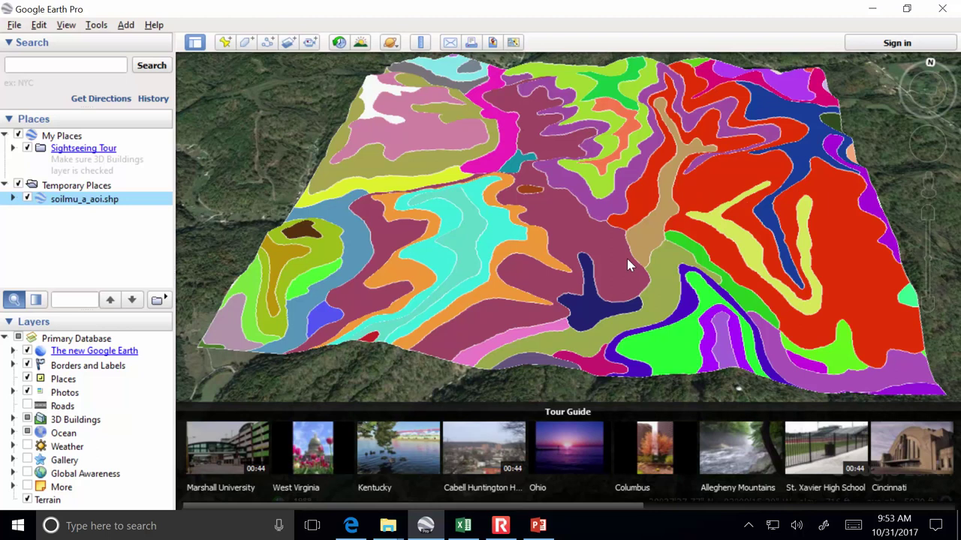
Switch to Web Soil Survey in Edge and read the soil map's unit description for GpF, Gilpin silt loam, 35 to 65 percent slopes, stony
click(312, 526)
click(312, 526)
click(350, 526)
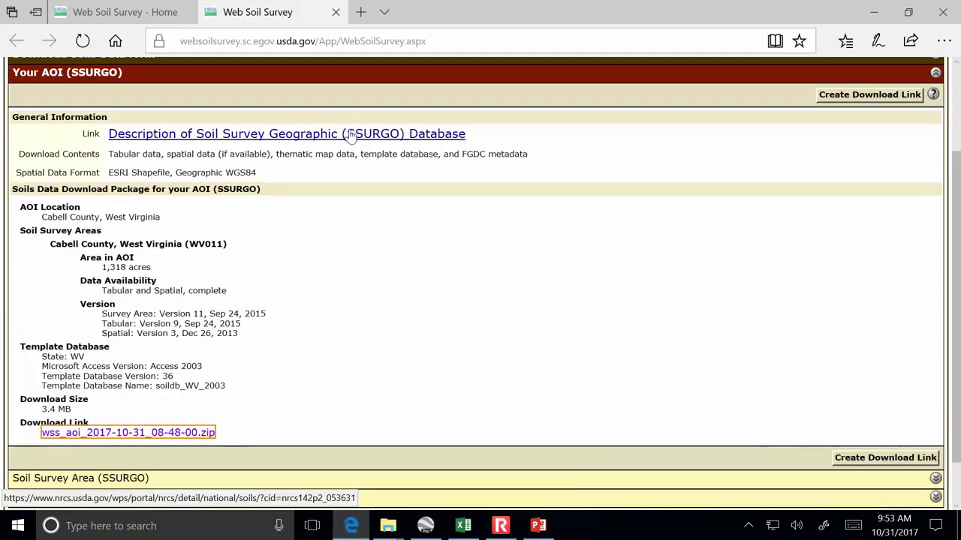
scroll(372, 176, up, 2)
click(219, 122)
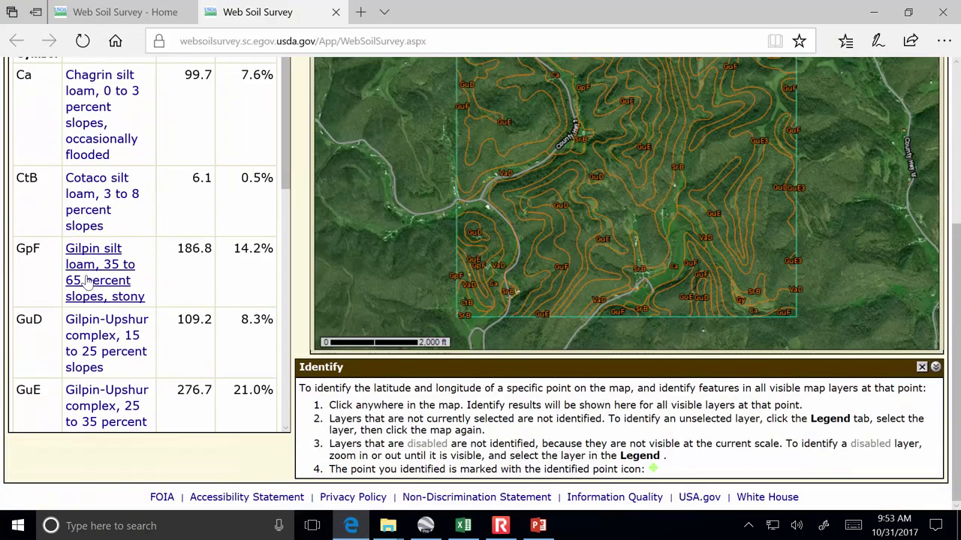
click(85, 270)
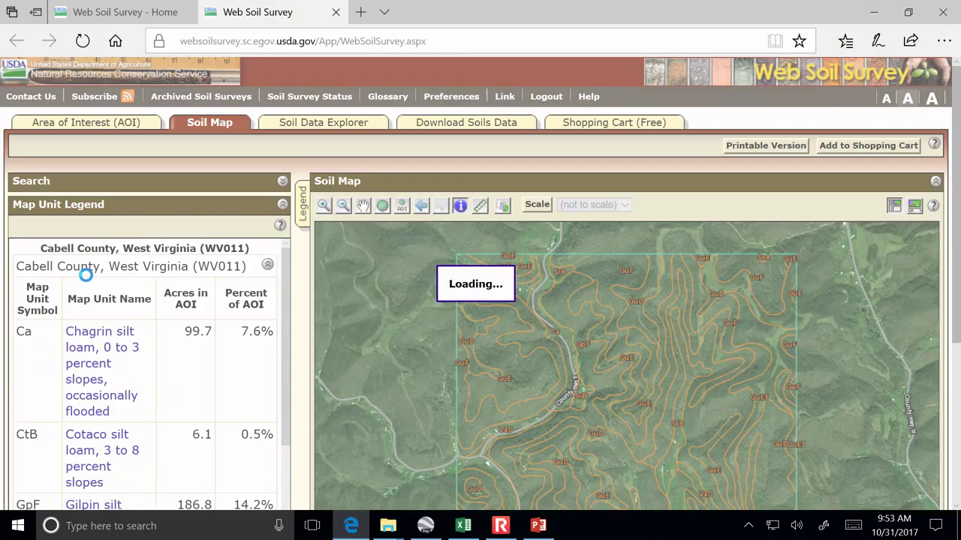
scroll(875, 295, down, 5)
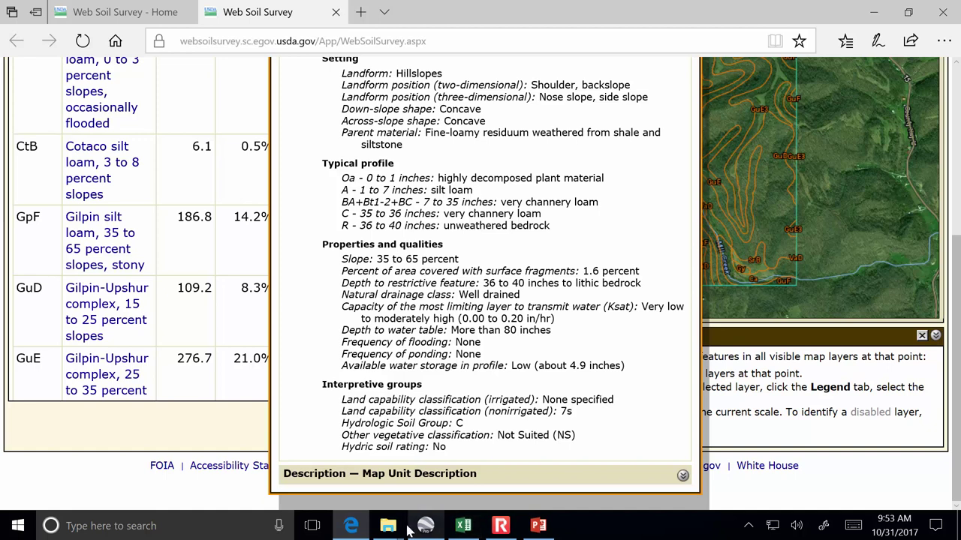
Switch to the extracted wss_aoi_2017-10-31_08-48-00 folder in File Explorer, inspect its tabular subfolder's files, and return to the parent folder
mouse_move(383, 528)
click(492, 437)
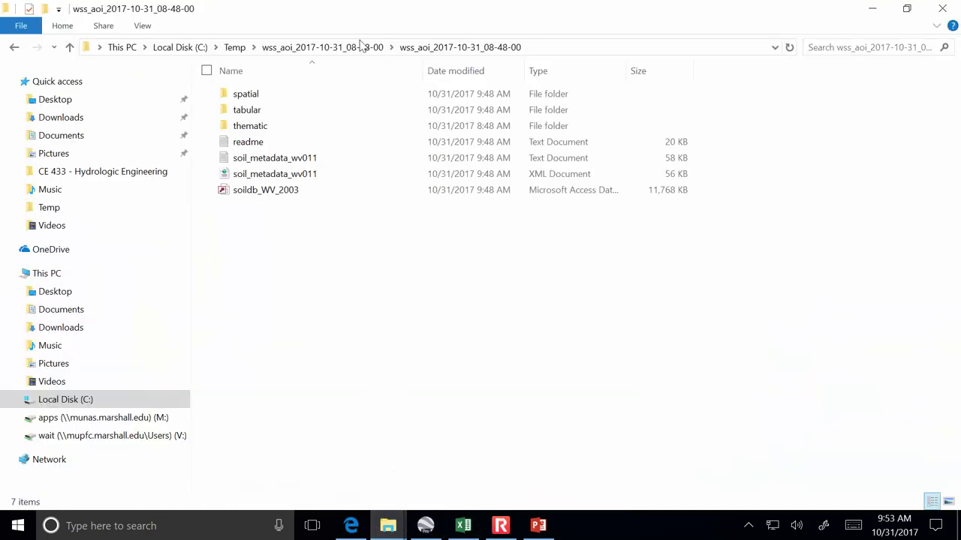
double_click(245, 112)
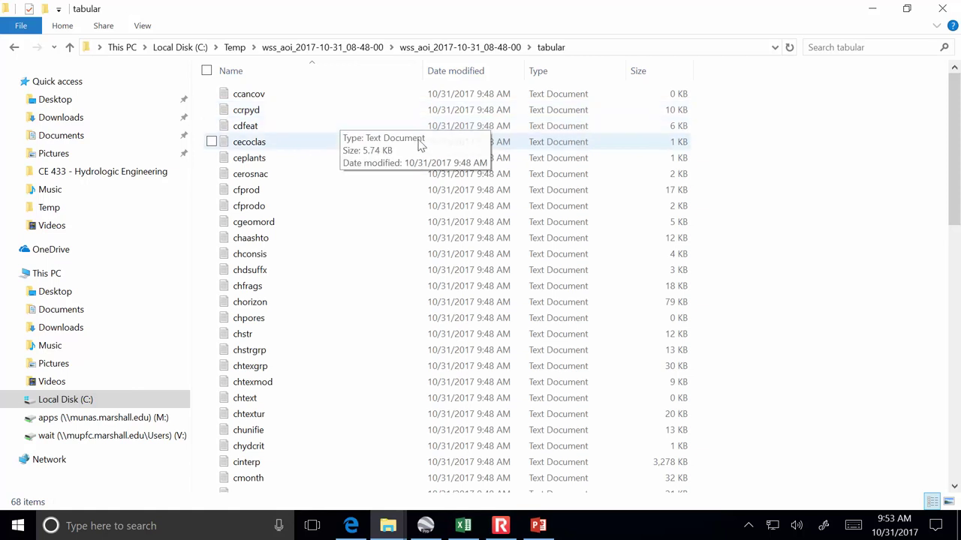
mouse_move(955, 182)
mouse_down()
mouse_move(957, 443)
mouse_move(957, 173)
mouse_up()
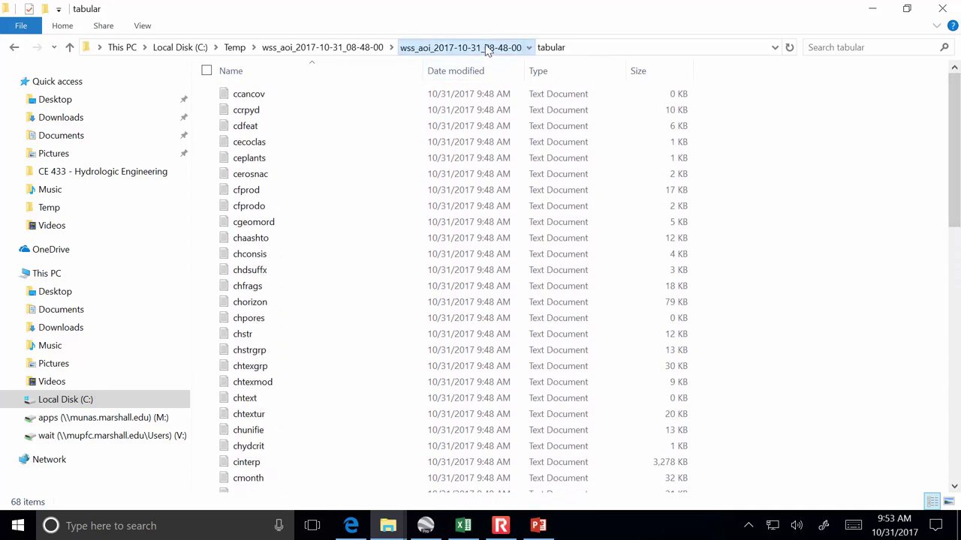
click(486, 49)
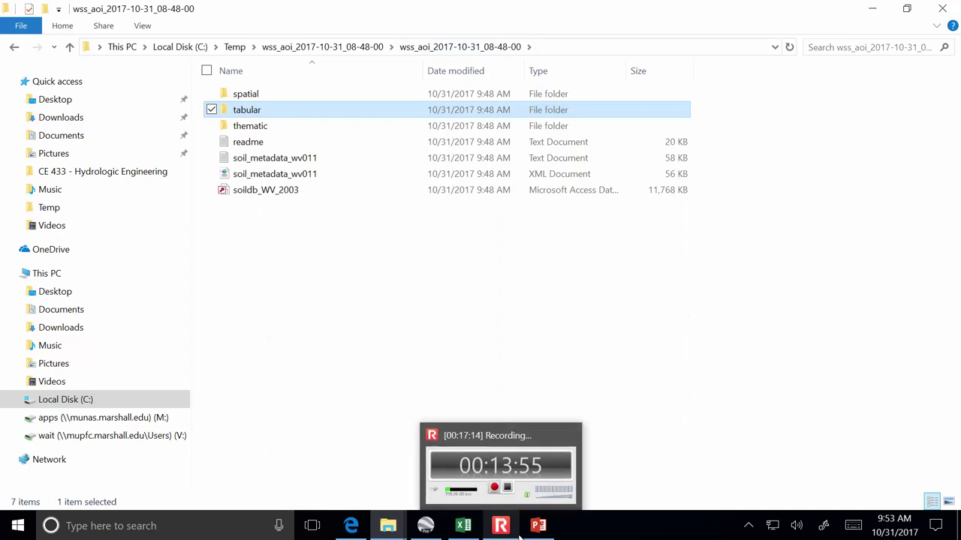
Switch back to Web Soil Survey in Edge, close the map unit description, and show the soils data download options
mouse_move(530, 534)
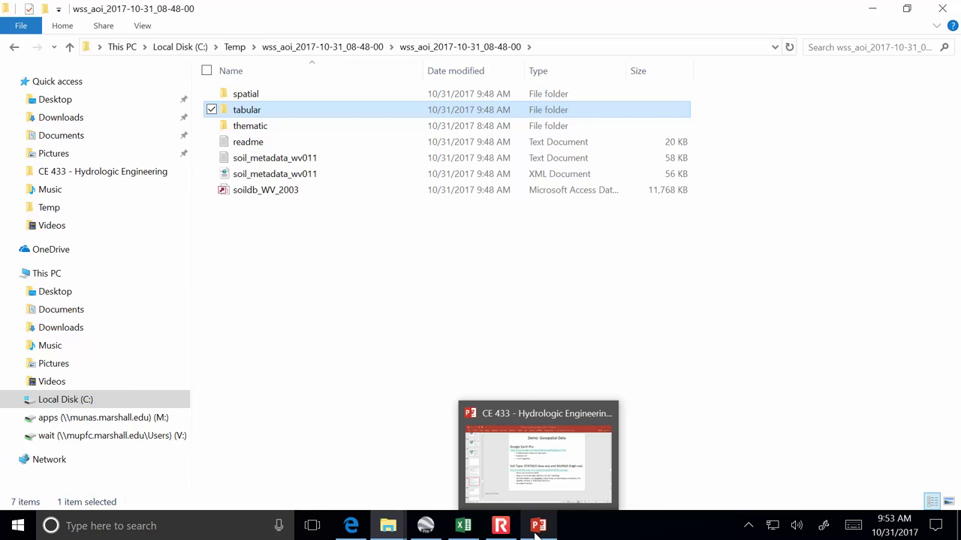
click(323, 450)
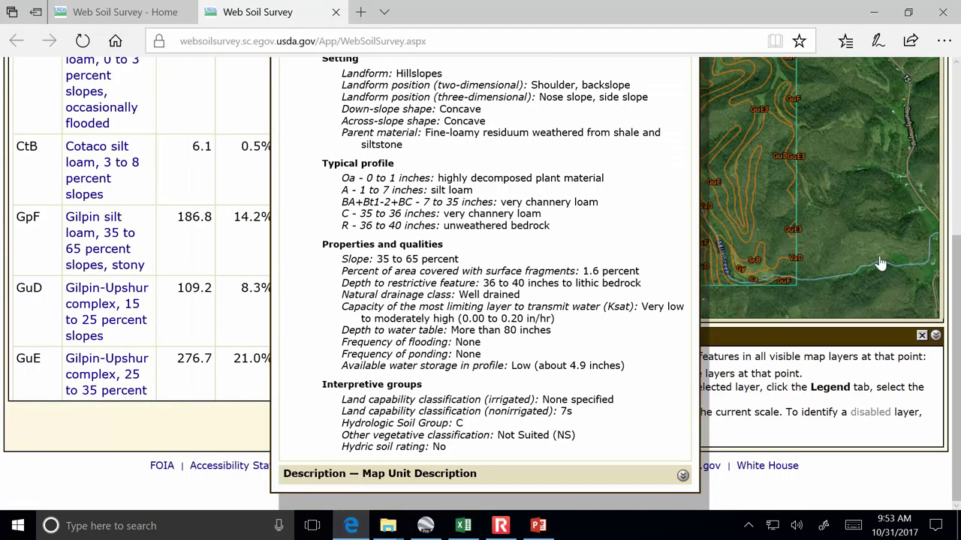
scroll(731, 253, up, 4)
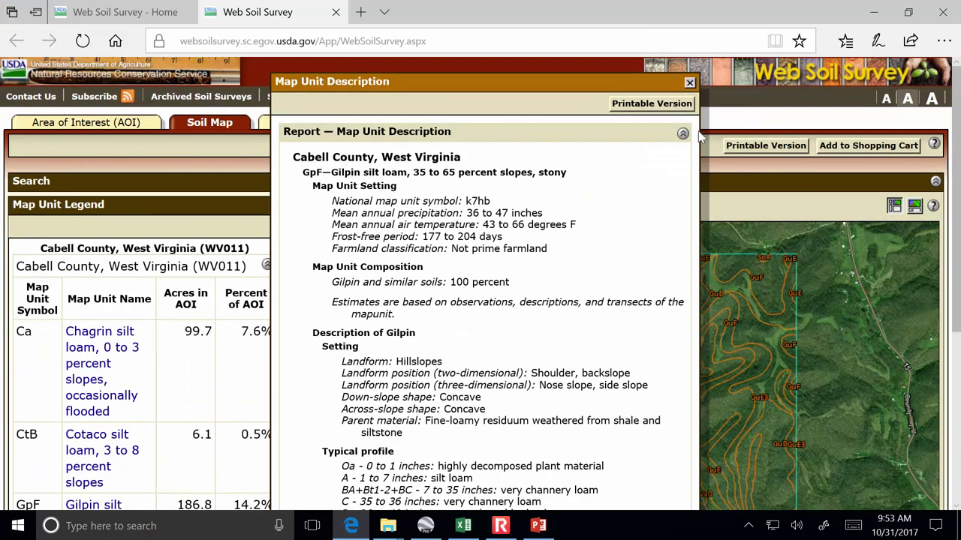
click(689, 83)
click(479, 123)
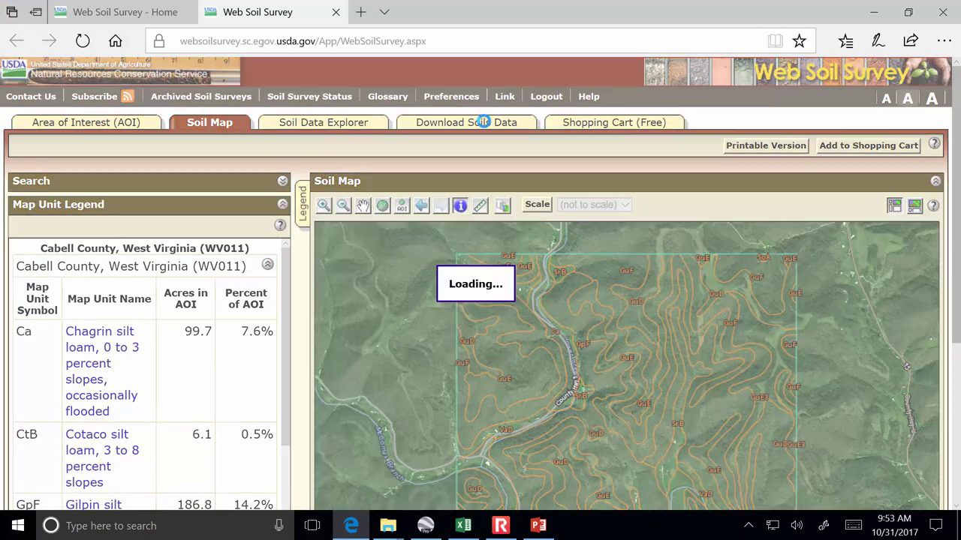
scroll(404, 197, down, 3)
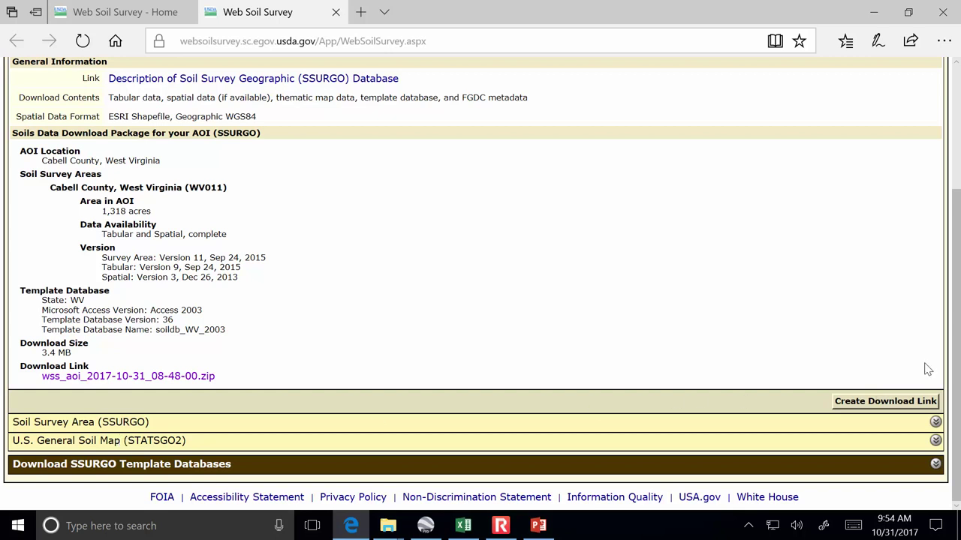
Expand the U.S. General Soil Map (STATSGO2) download list and save West Virginia's wss_gsmsoil_WV_[2016-10-13].zip
click(423, 527)
click(423, 527)
click(935, 441)
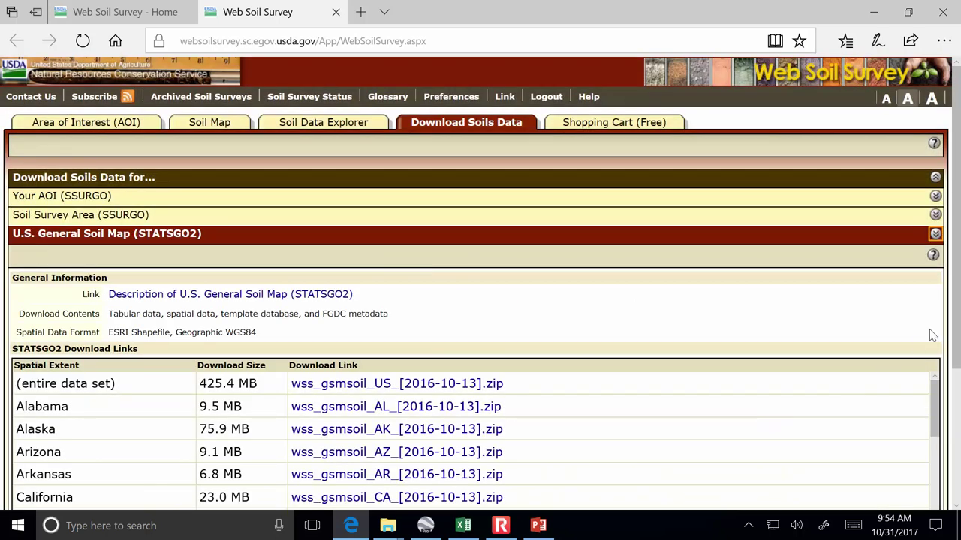
scroll(945, 352, down, 3)
drag(934, 291, 939, 459)
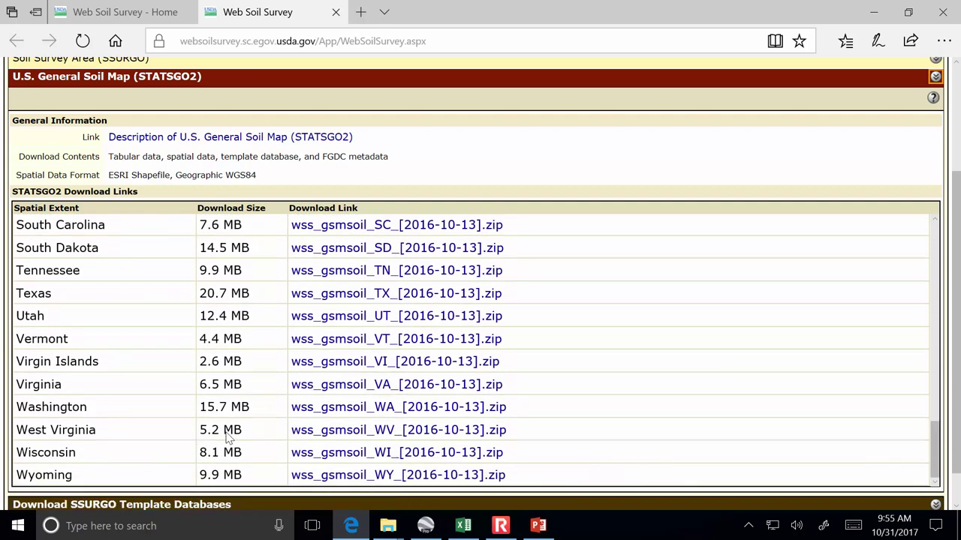
click(356, 434)
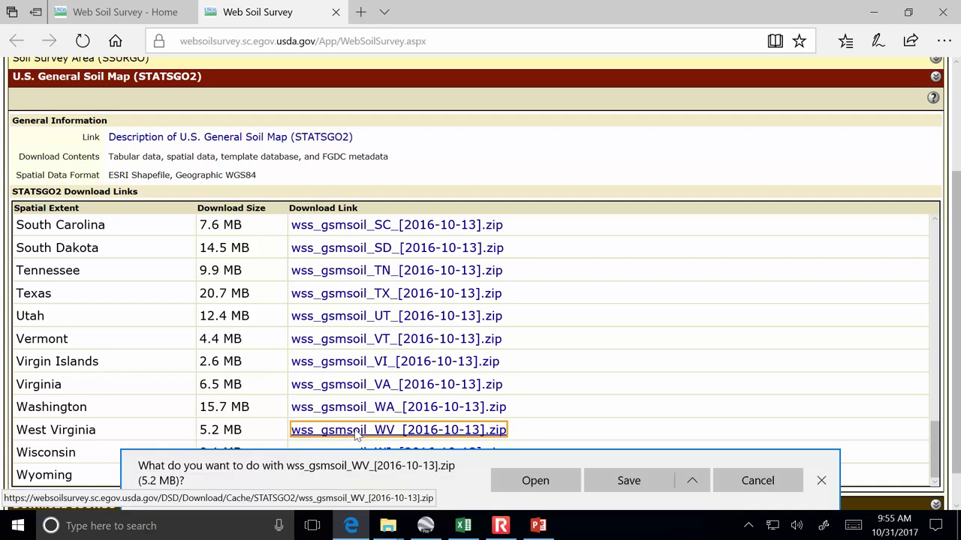
click(651, 486)
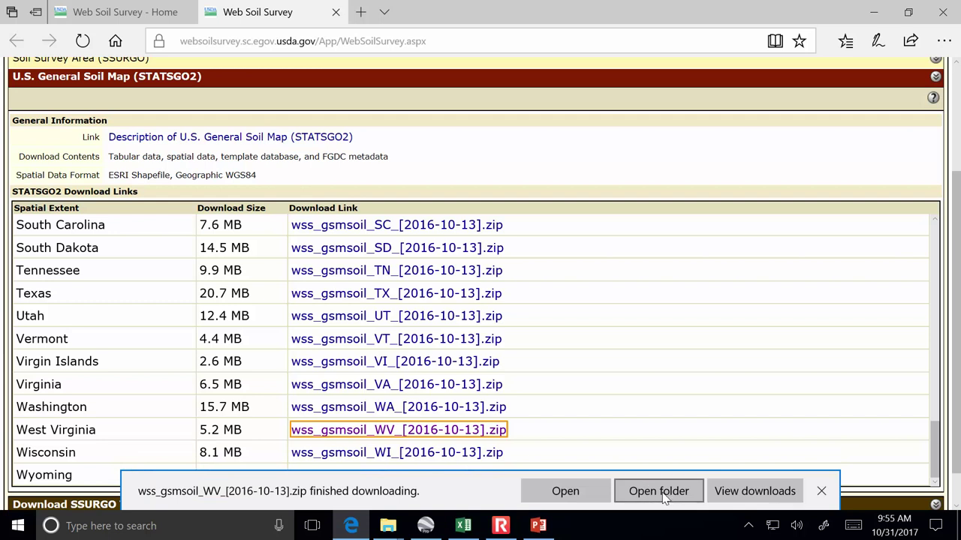
Open the downloaded wss_gsmsoil_WV_[2016-10-13].zip and start extracting all its files, choosing the C:\Temp folder as destination
click(575, 495)
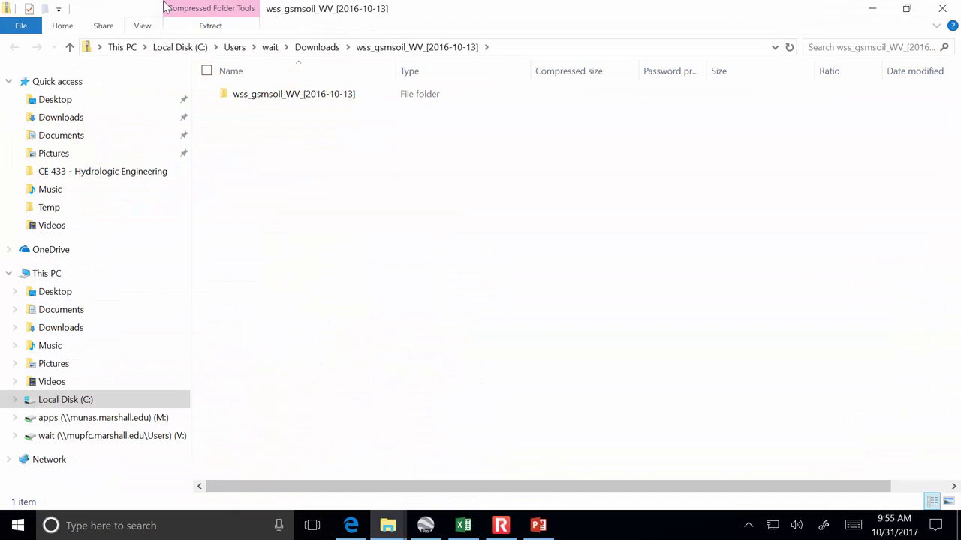
click(212, 30)
click(439, 66)
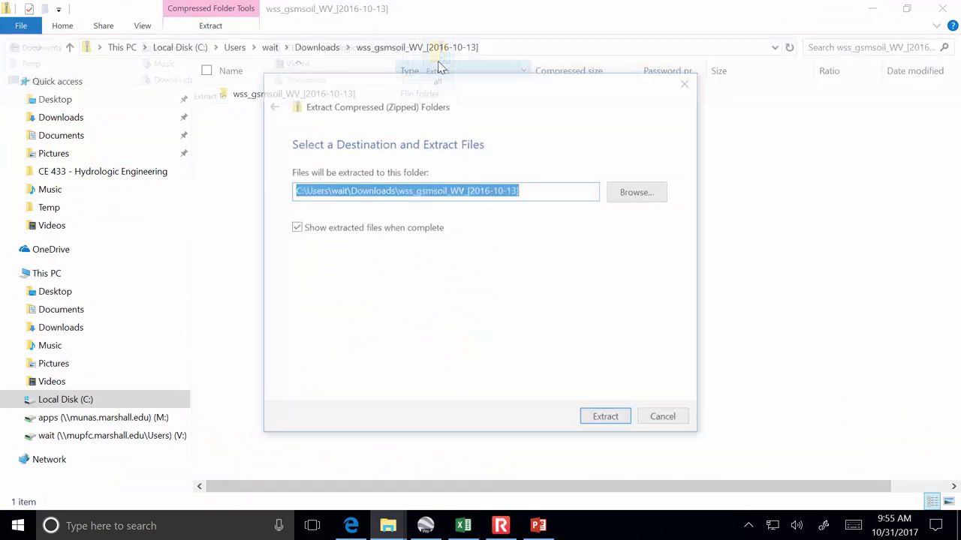
click(639, 192)
click(358, 330)
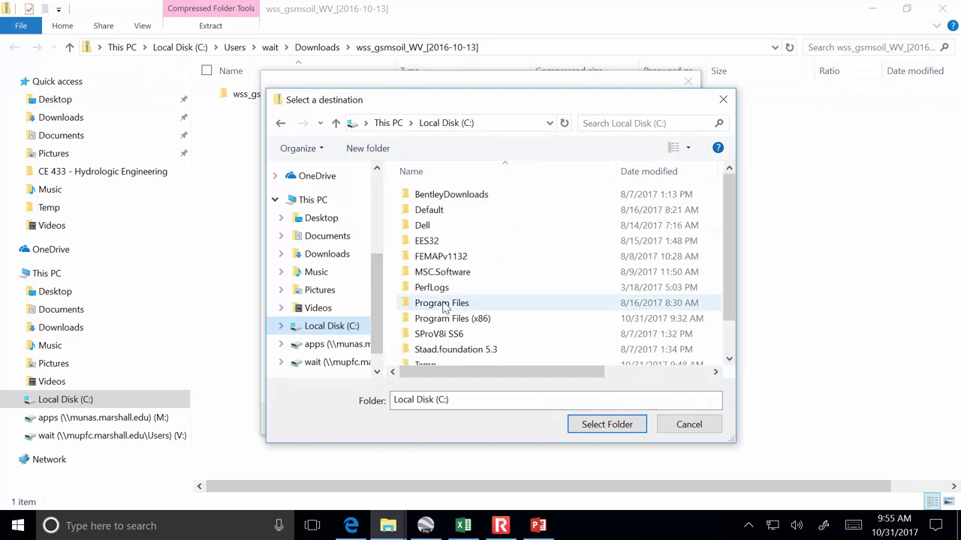
scroll(421, 306, down, 1)
double_click(439, 324)
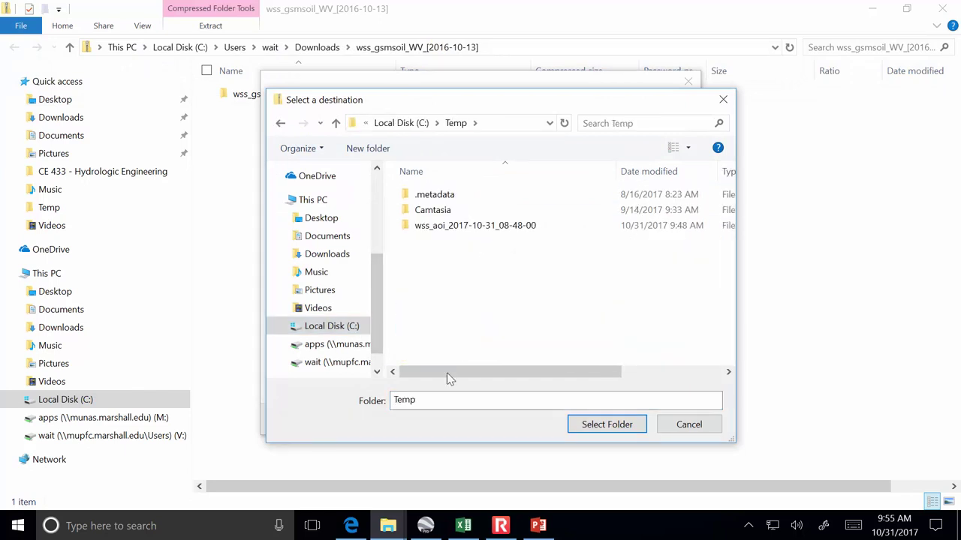
click(600, 424)
Set the extraction destination to the new folder C:\Temp\low-rez-data and extract the West Virginia soil files
click(450, 191)
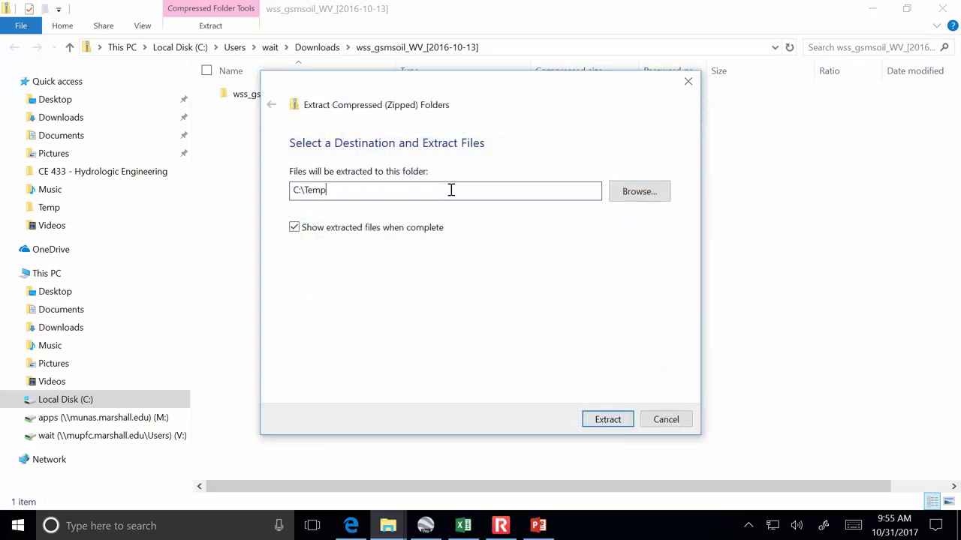
text(\)
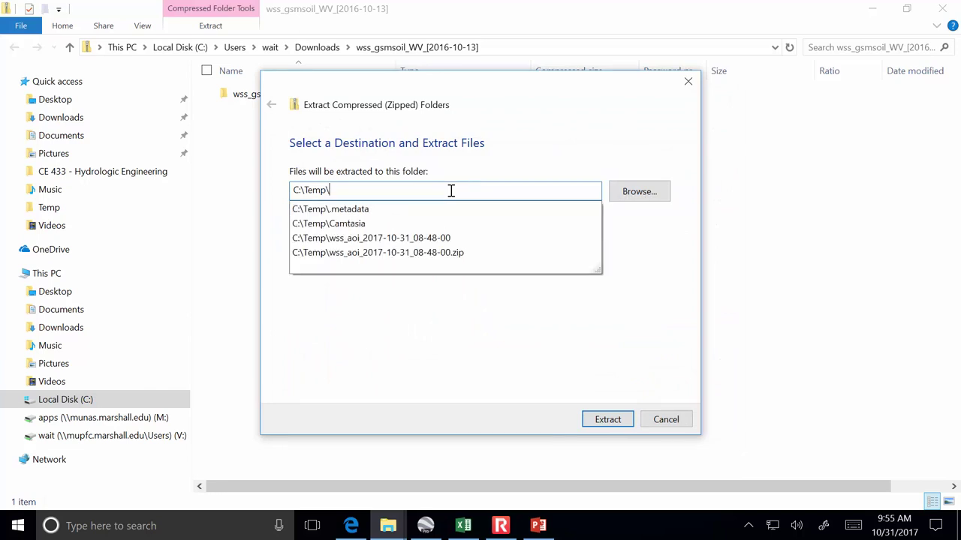
text(low-rez0d)
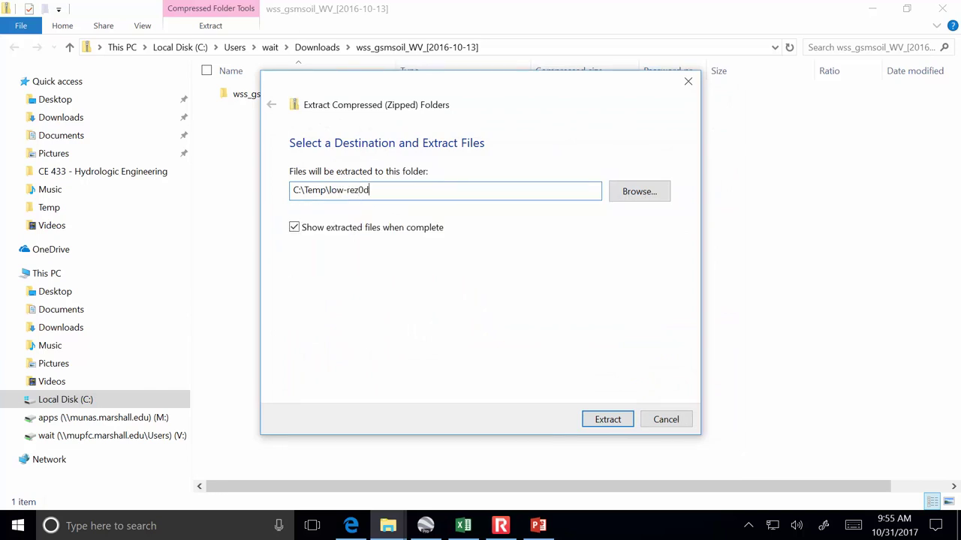
text(-data)
click(610, 420)
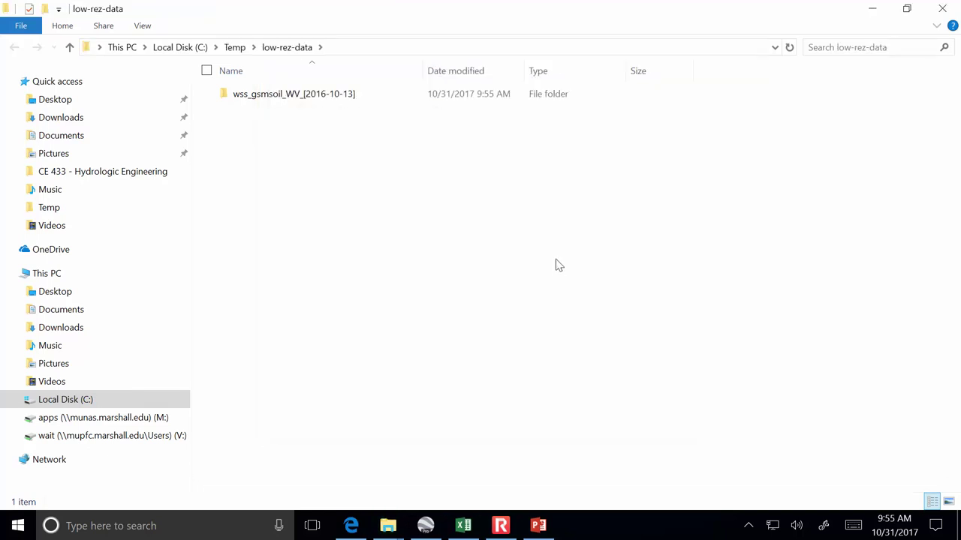
Open the extracted wss_gsmsoil_WV_[2016-10-13] folder and look over its subfolders and files
mouse_move(503, 528)
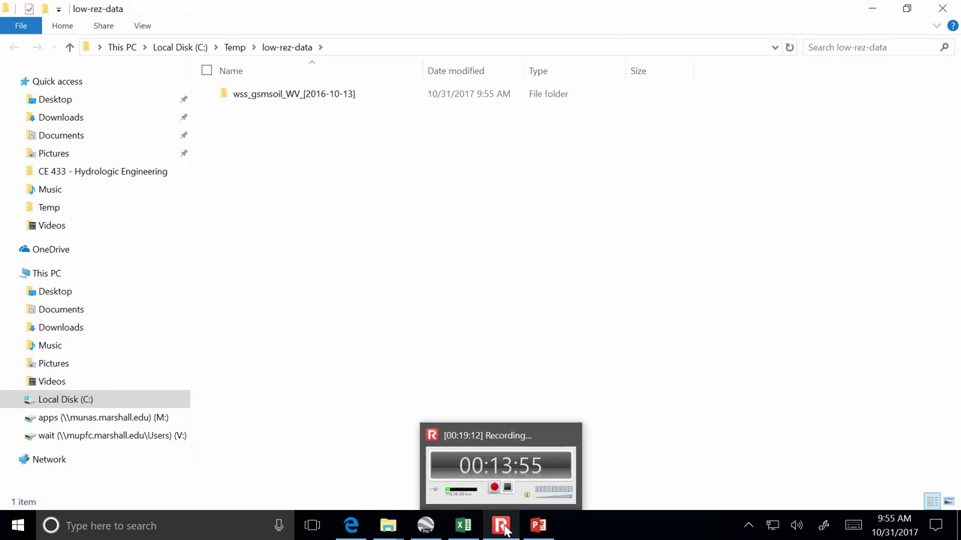
mouse_move(538, 527)
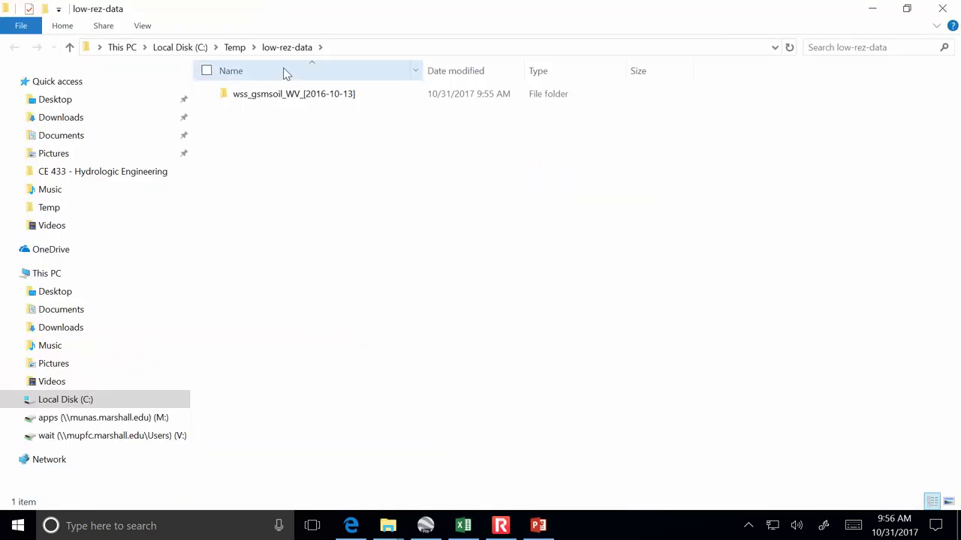
double_click(294, 97)
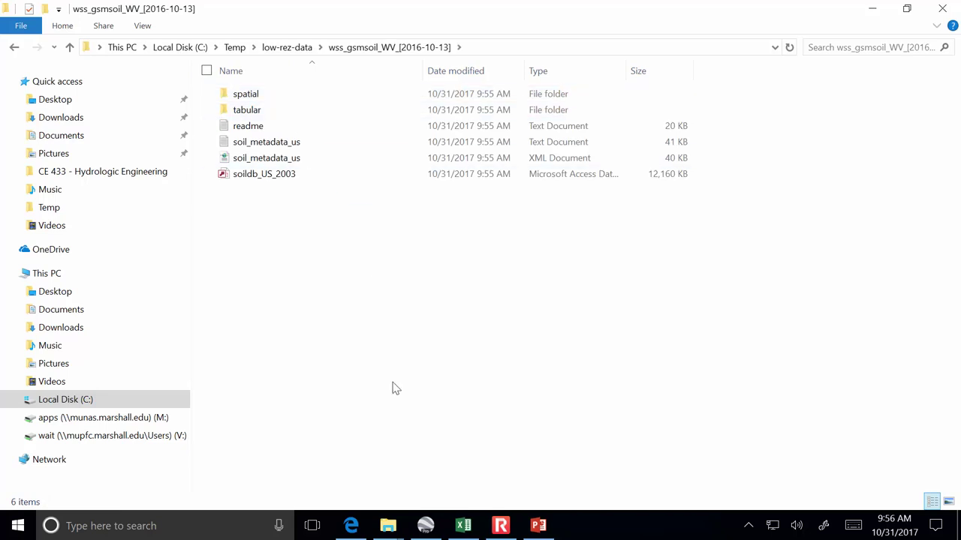
Switch briefly to Google Earth Pro, return to Web Soil Survey in Edge, and look through the state list of STATSGO2 downloads
click(427, 526)
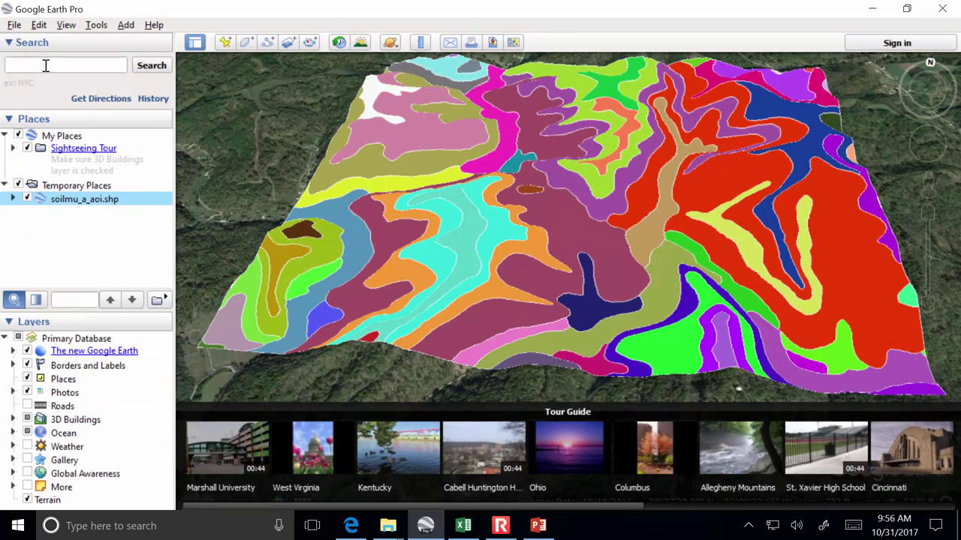
click(350, 525)
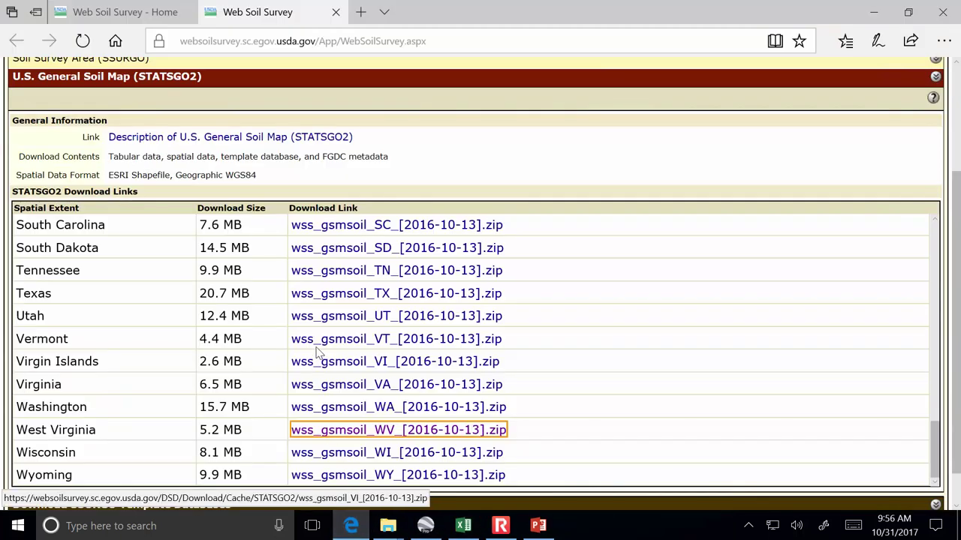
scroll(317, 357, up, 3)
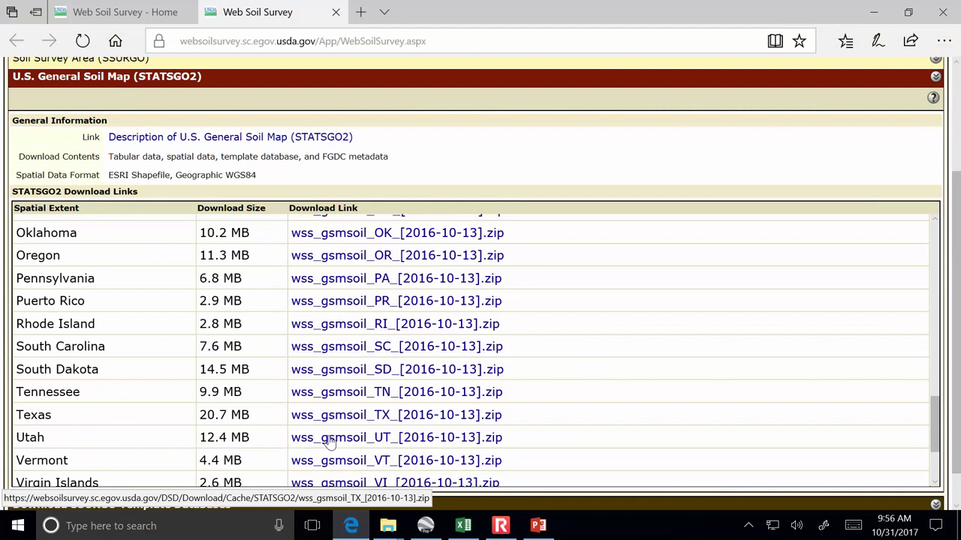
mouse_move(385, 528)
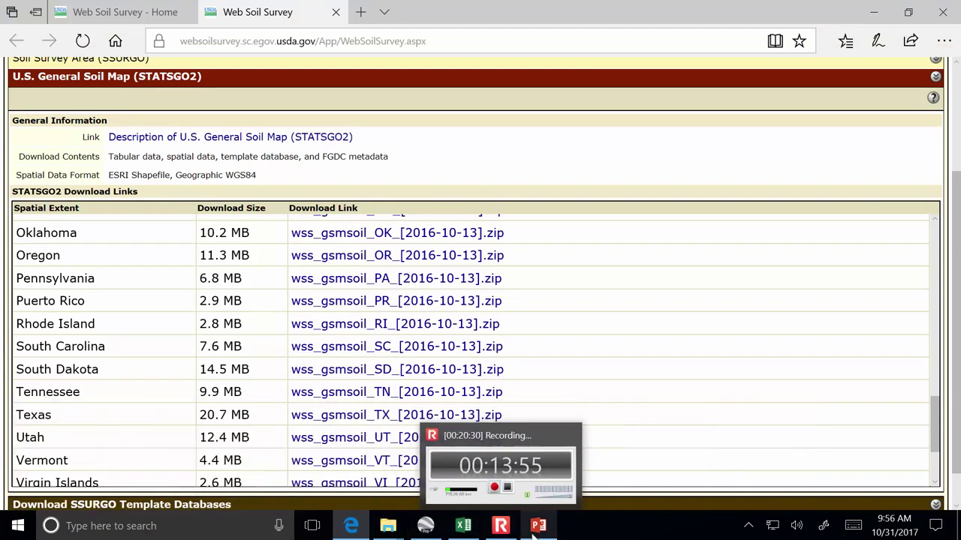
Switch to Google Earth Pro and start a shapefile import, browsing to the spatial folder of wss_gsmsoil_WV_[2016-10-13] inside C:\Temp\low-rez-data
click(431, 530)
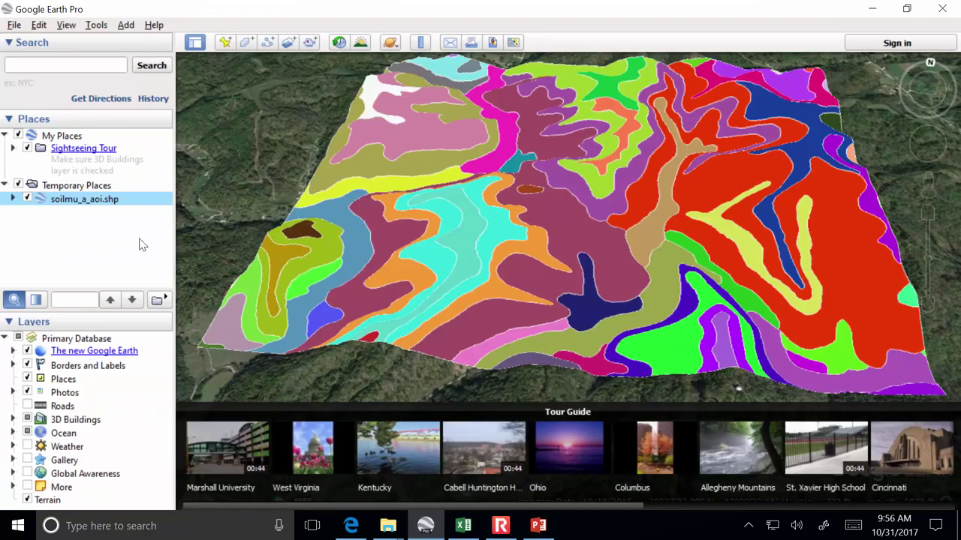
click(14, 24)
click(37, 149)
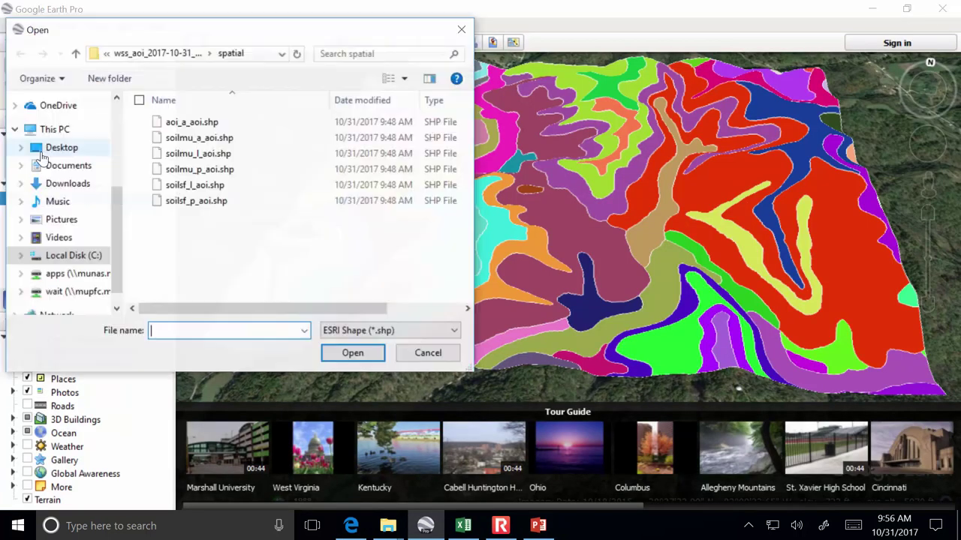
click(154, 54)
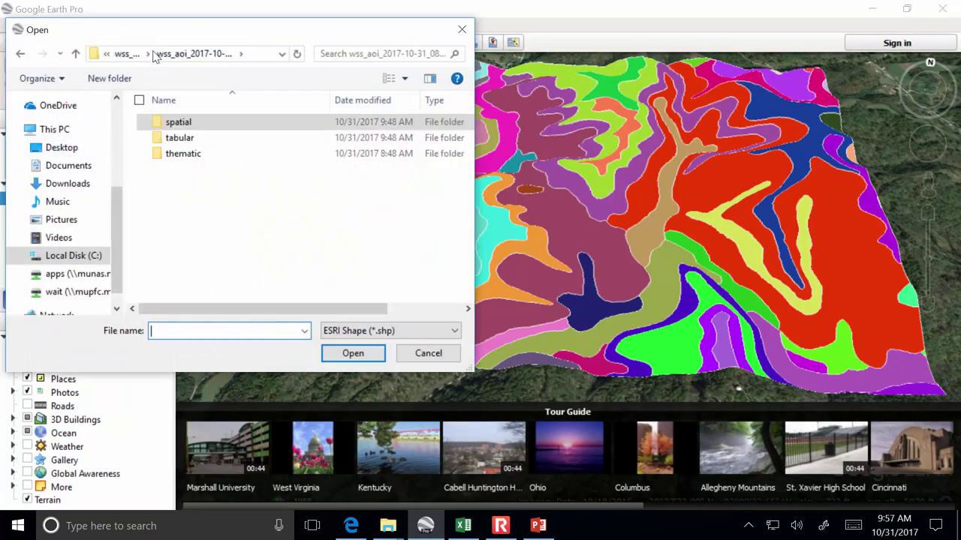
click(128, 56)
click(136, 57)
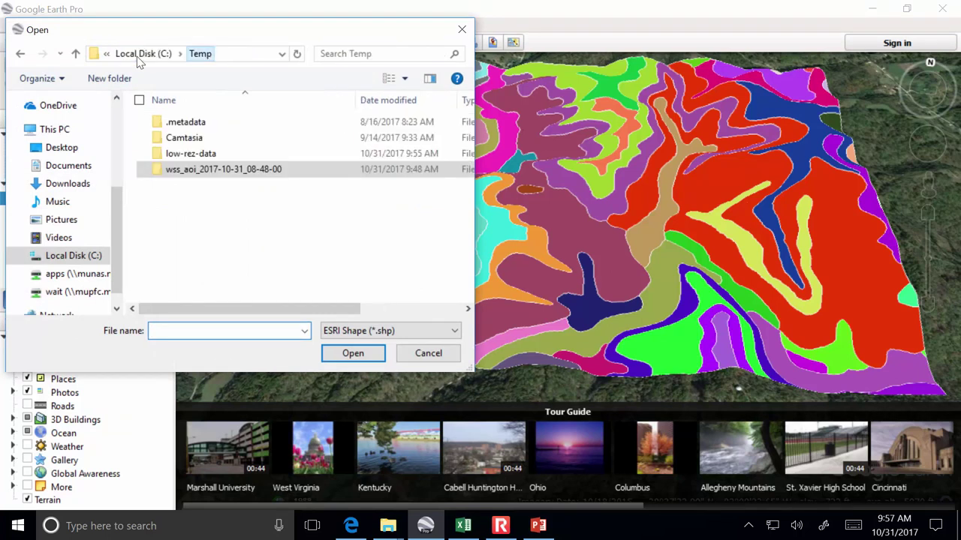
double_click(174, 154)
double_click(180, 126)
double_click(184, 124)
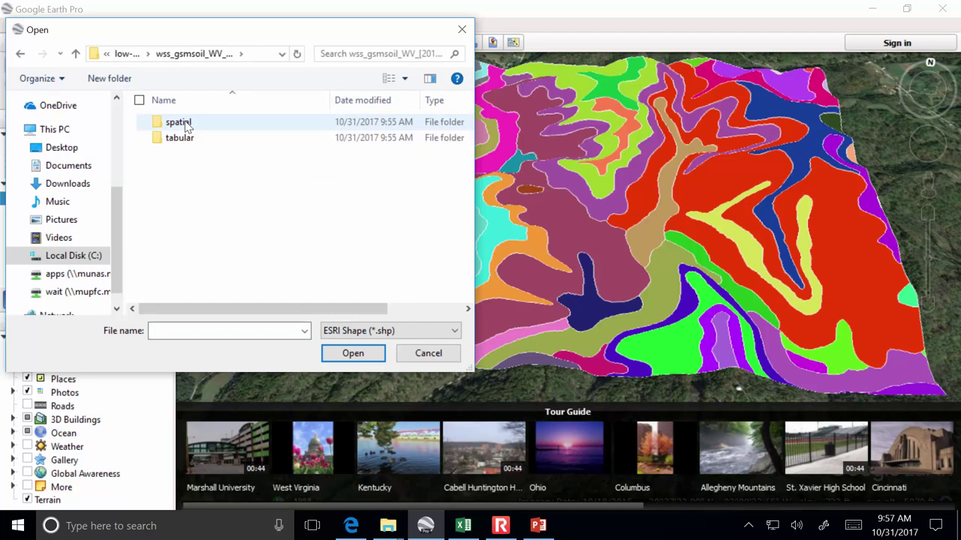
Import gsmsoilmu_a_wv.shp without applying a style template and make the layer visible on the map
drag(221, 307, 268, 313)
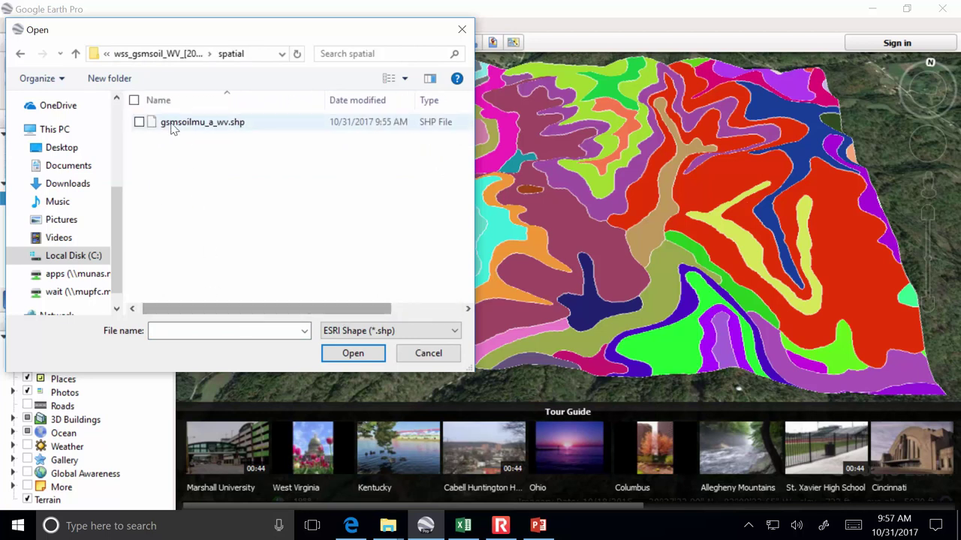
click(225, 123)
click(348, 354)
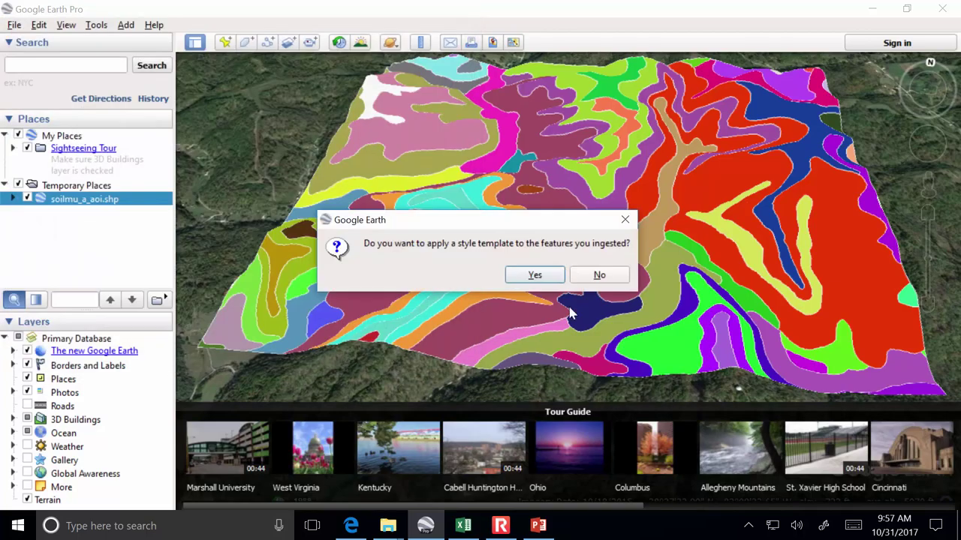
click(611, 277)
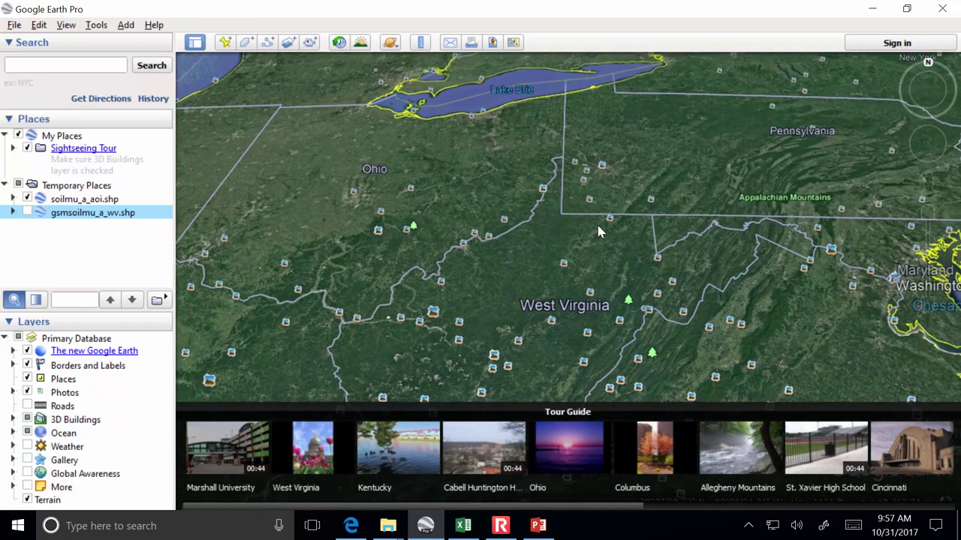
click(27, 212)
Hide the soilmu_a_aoi.shp layer, leaving the West Virginia layer displayed around Huntington and Milton
scroll(308, 331, up, 5)
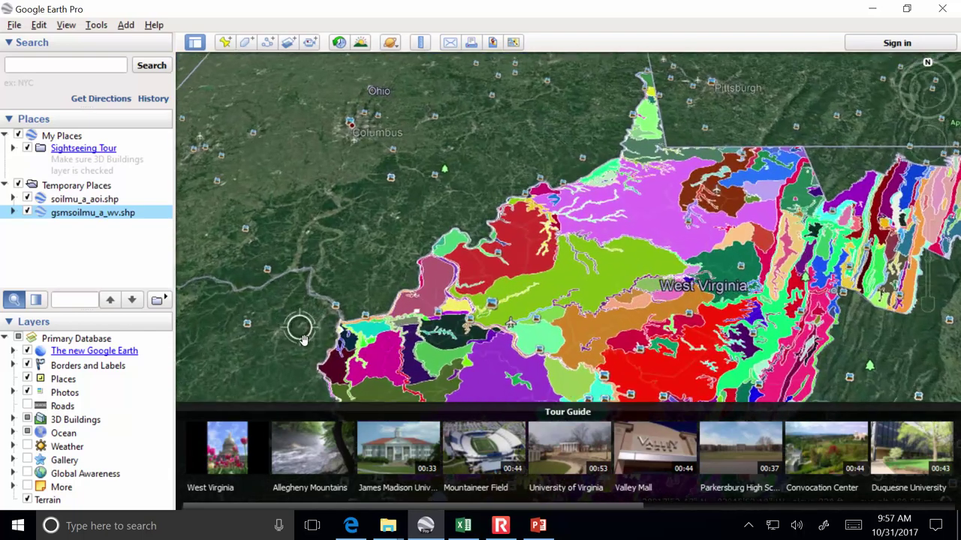
scroll(530, 241, up, 3)
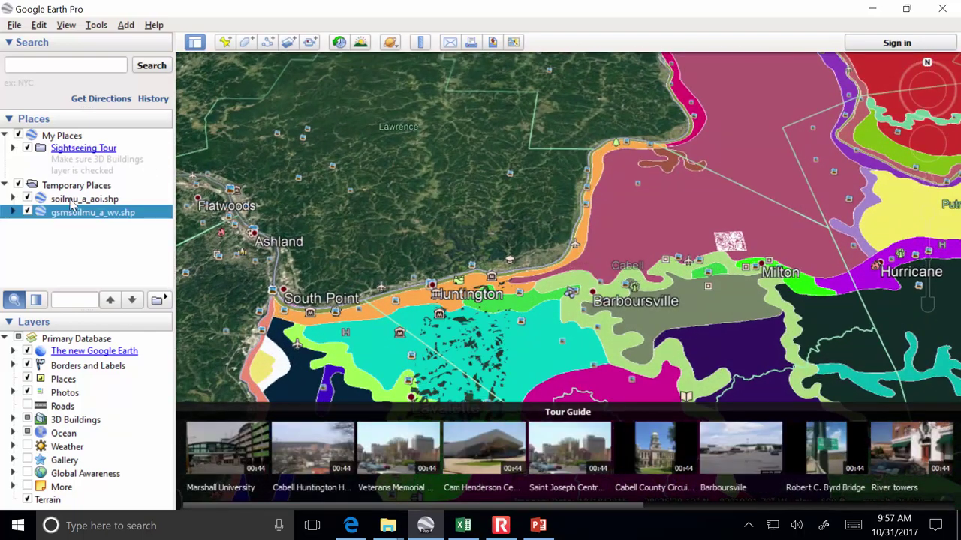
click(29, 201)
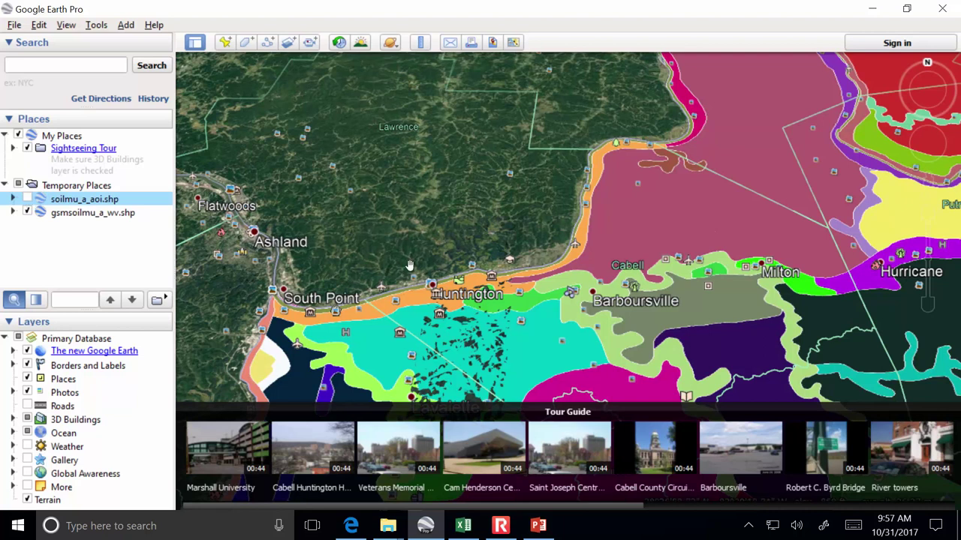
Examine the gsmsoilmu_a_wv.shp soil map units around Huntington, Lavalette and Barboursville
scroll(432, 265, up, 1)
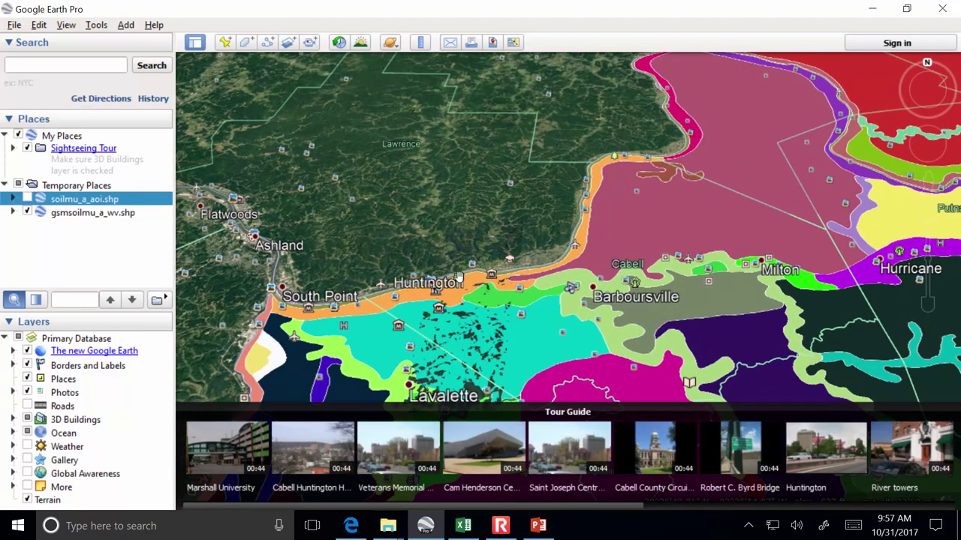
drag(448, 223, 455, 27)
drag(496, 351, 426, 267)
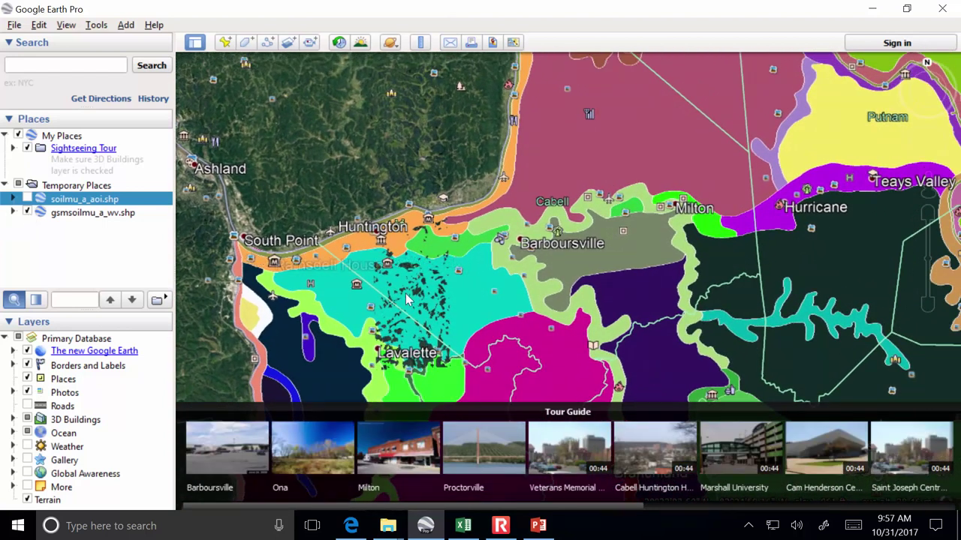
scroll(405, 288, up, 2)
scroll(406, 279, down, 2)
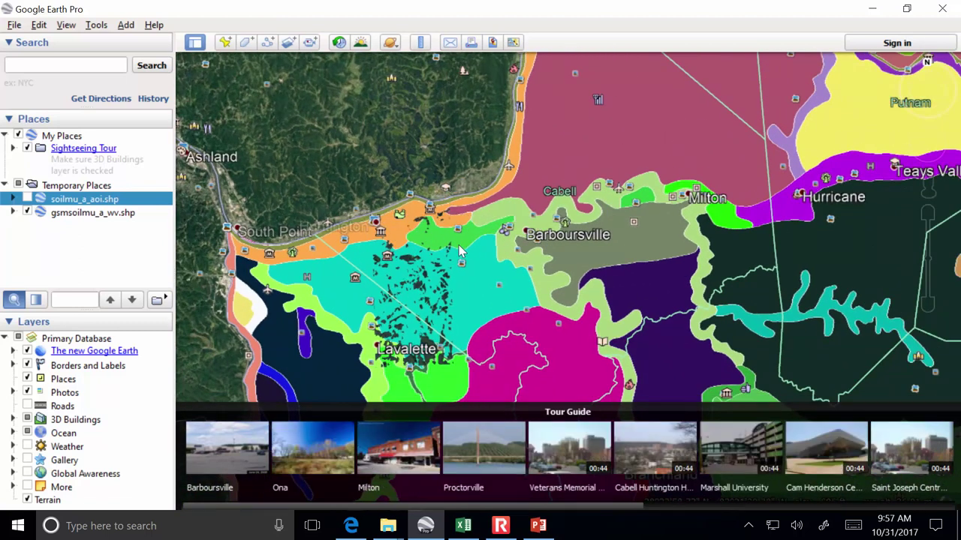
drag(455, 245, 454, 279)
scroll(406, 274, up, 3)
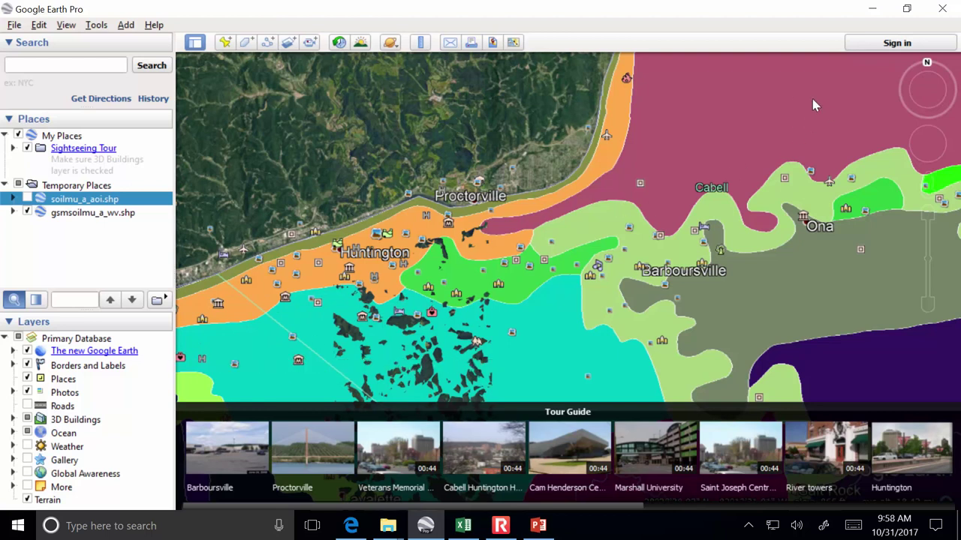
Hide the gsmsoilmu_a_wv.shp layer, show soilmu_a_aoi.shp, and examine its detailed map units close up north of Milton
click(27, 212)
click(27, 199)
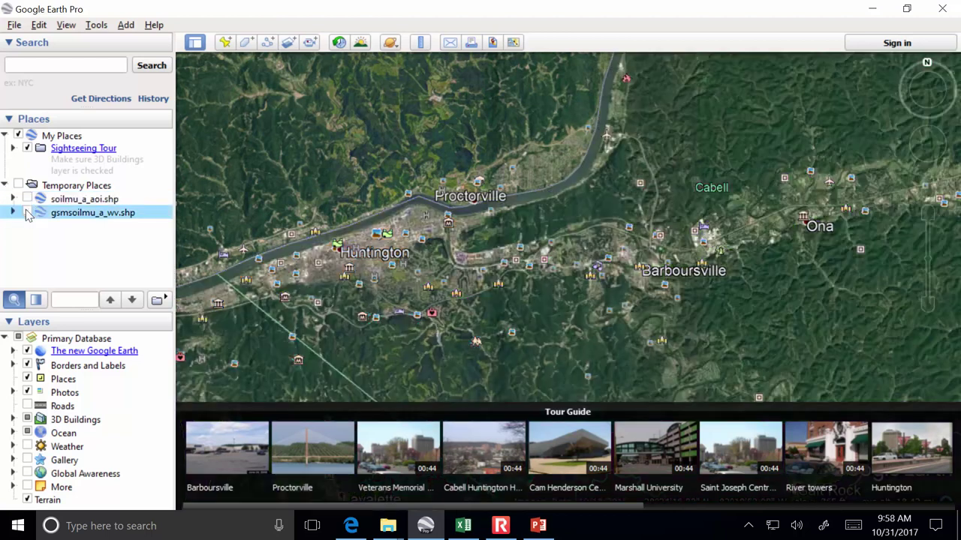
click(27, 199)
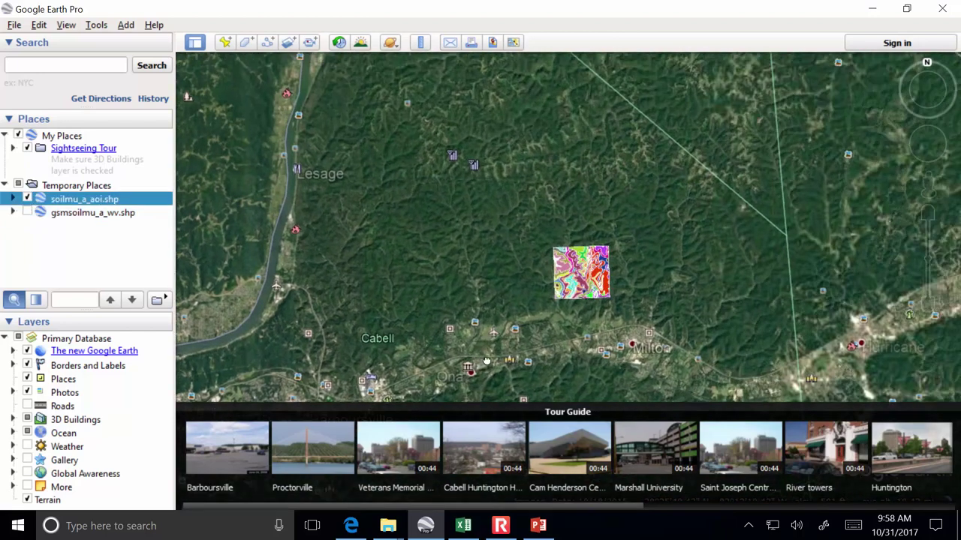
scroll(540, 317, up, 5)
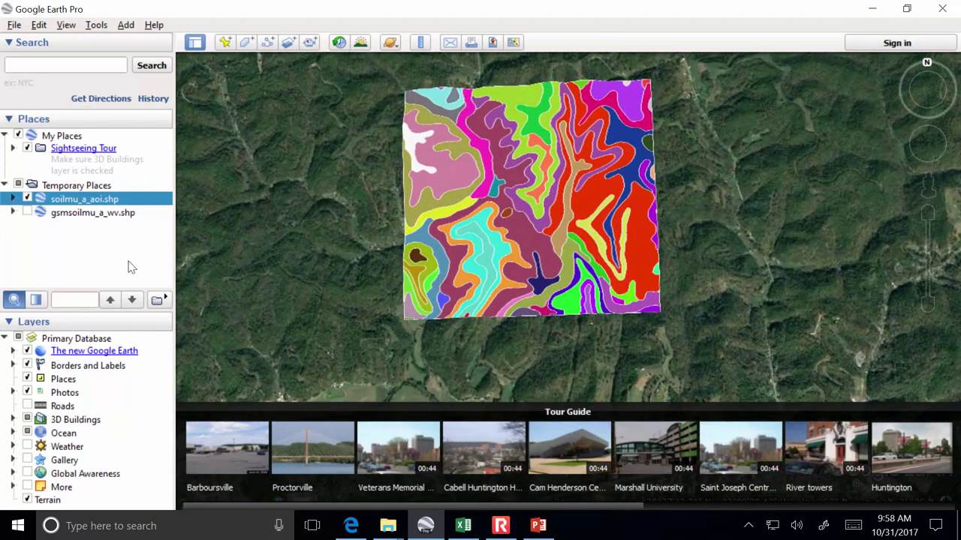
Show the gsmsoilmu_a_wv.shp layer and hide soilmu_a_aoi.shp to compare the coarser map units over the same area
click(27, 213)
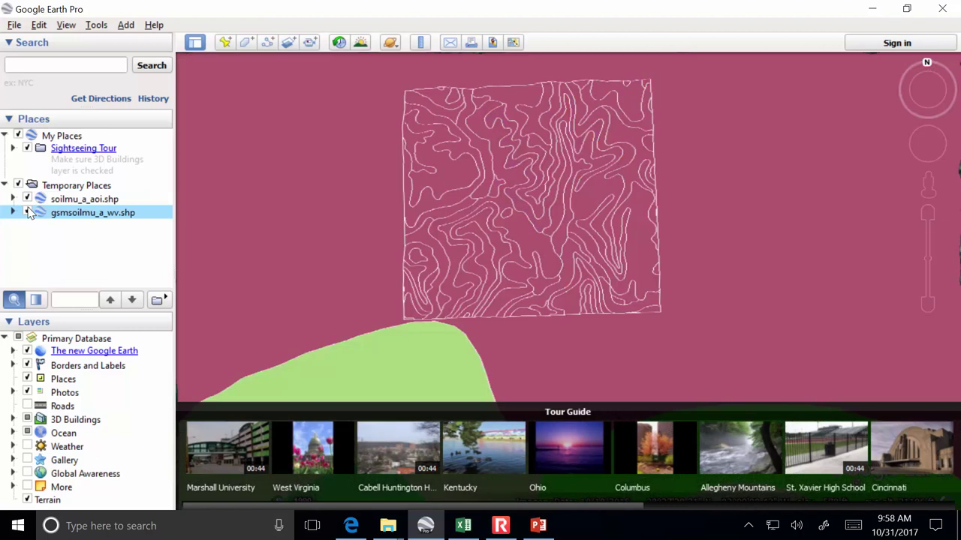
click(28, 199)
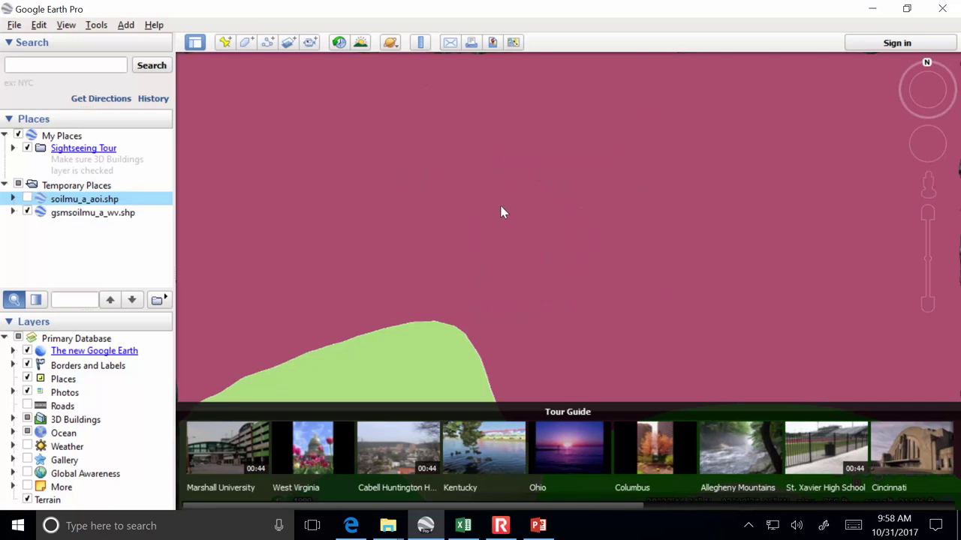
Show the soilmu_a_aoi.shp layer, hide gsmsoilmu_a_wv.shp, and view the detailed map units north of Milton
scroll(499, 208, down, 3)
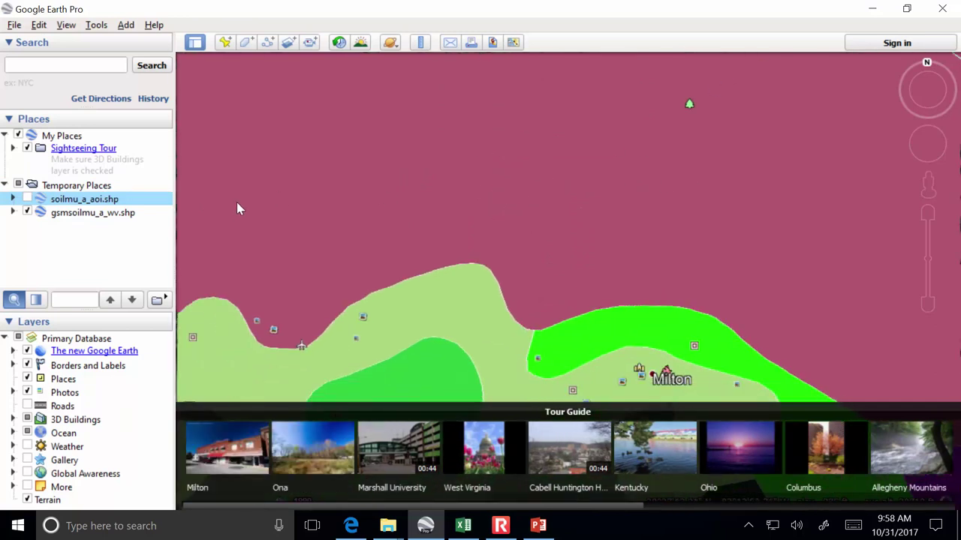
click(27, 199)
click(27, 212)
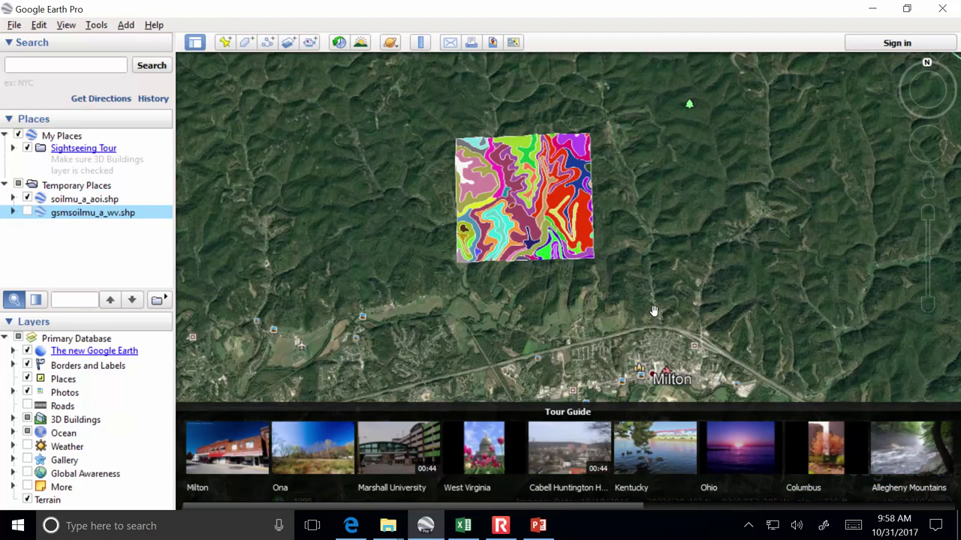
scroll(403, 221, up, 2)
scroll(724, 218, up, 2)
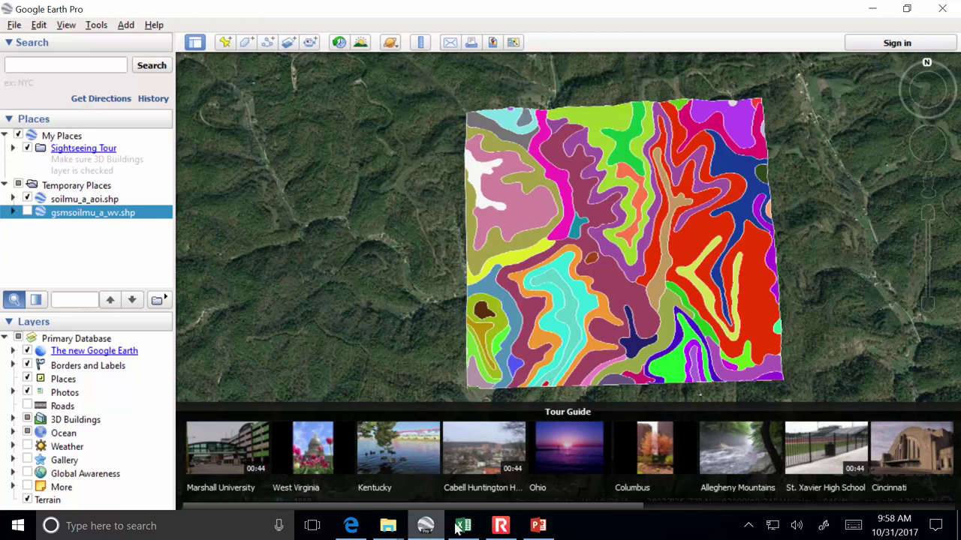
Switch to PowerPoint and present slide 399, covering the National Land Cover Database
click(514, 530)
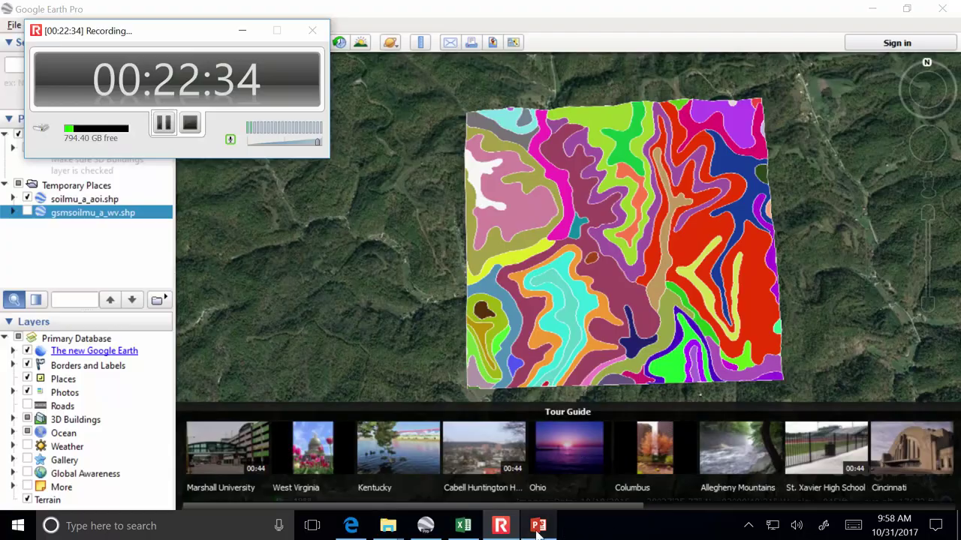
click(538, 525)
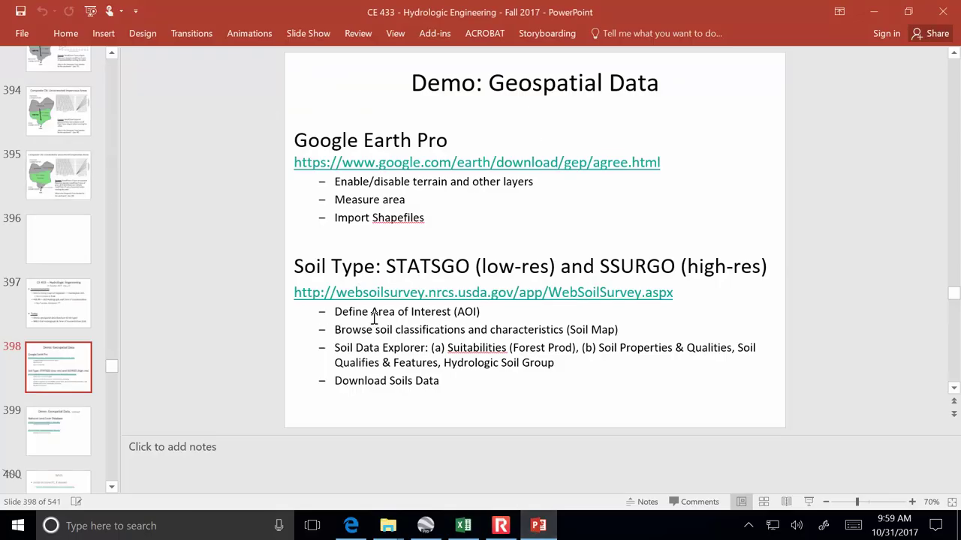
click(58, 430)
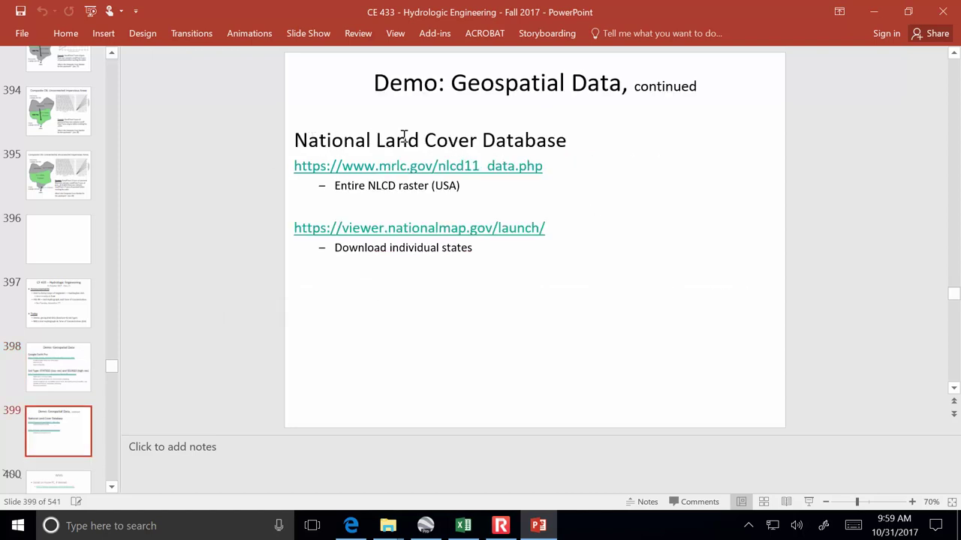
click(808, 502)
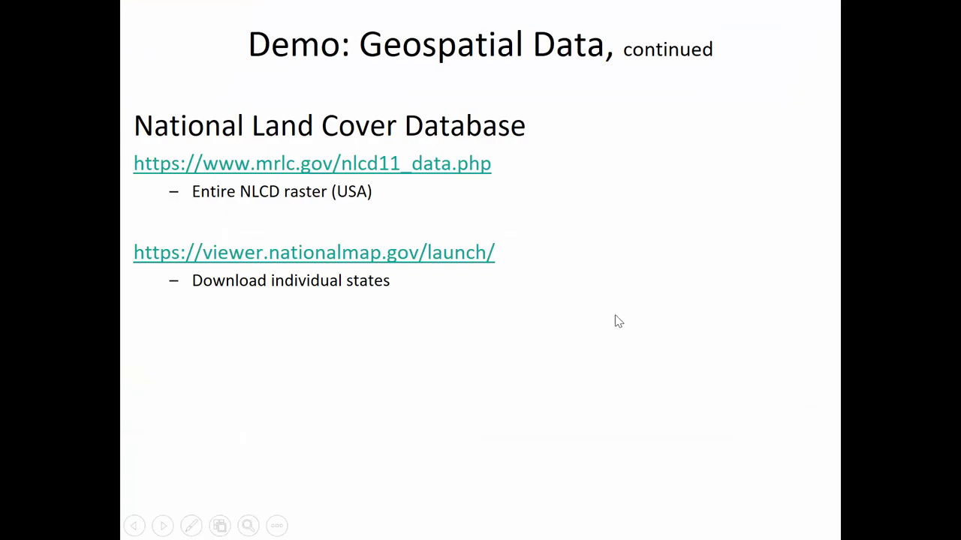
Open the mrlc.gov/nlcd11_data.php link from the slide and look over the NLCD 2011 conterminous United States downloads
click(392, 163)
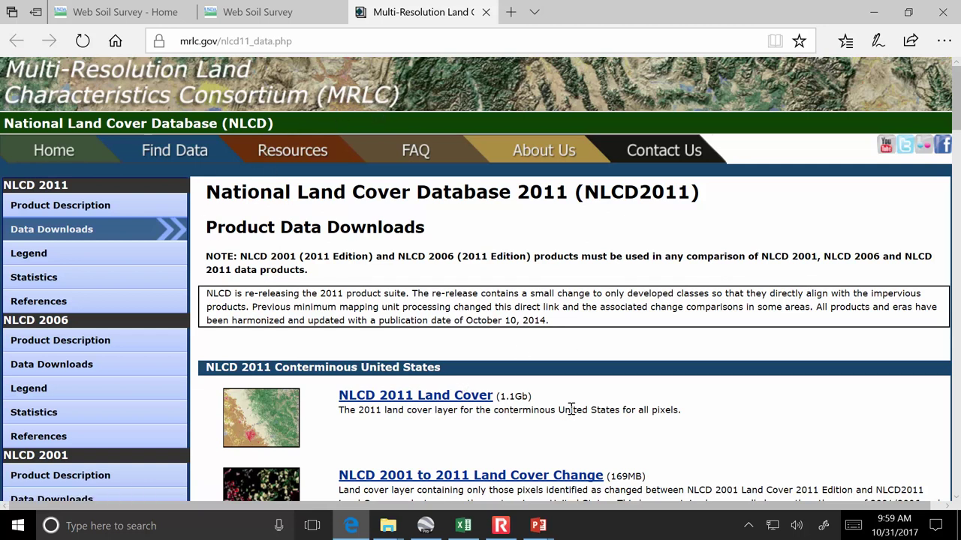
scroll(571, 409, down, 1)
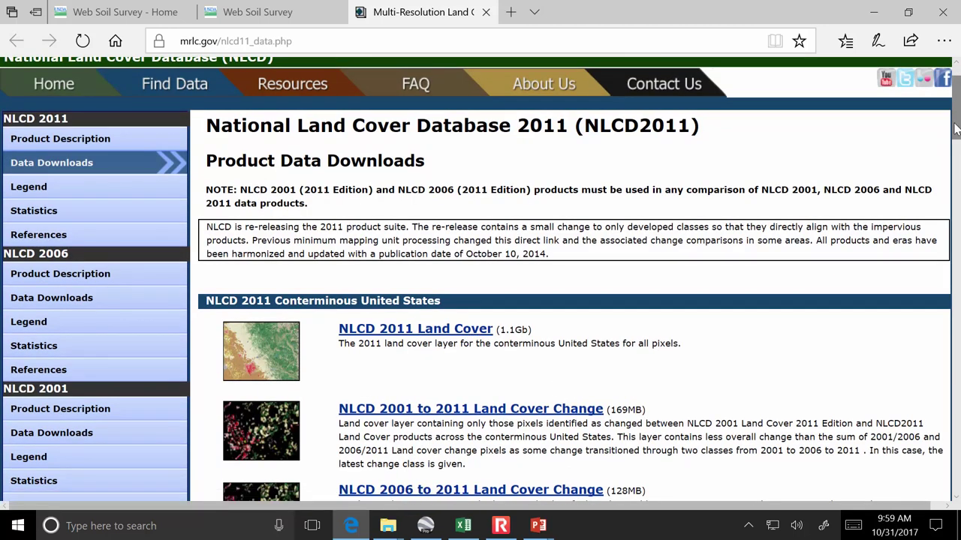
mouse_move(957, 122)
mouse_down()
mouse_move(958, 168)
mouse_move(958, 128)
mouse_up()
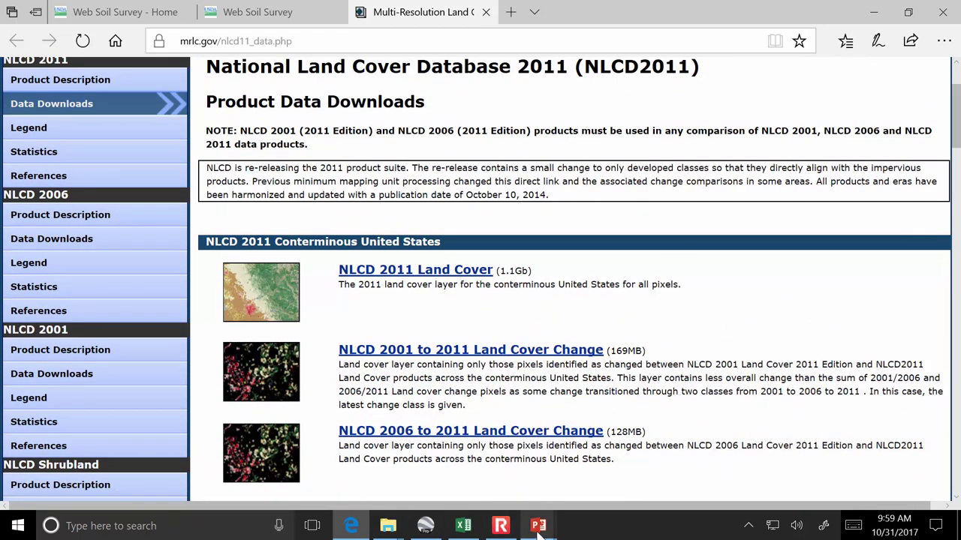
Check the slide's second data source, then search Google for "national map viewer" in a new browser tab
mouse_move(534, 530)
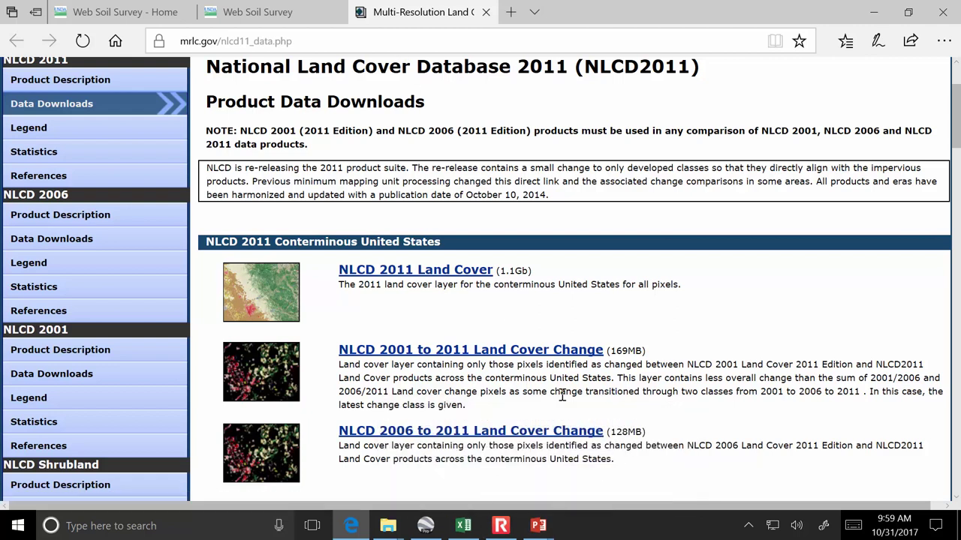
click(589, 456)
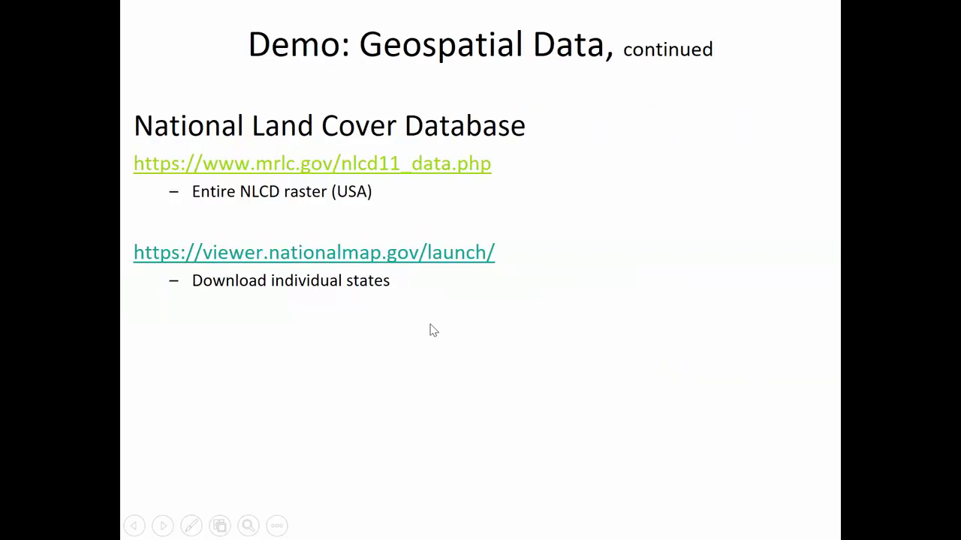
key(alt+Tab)
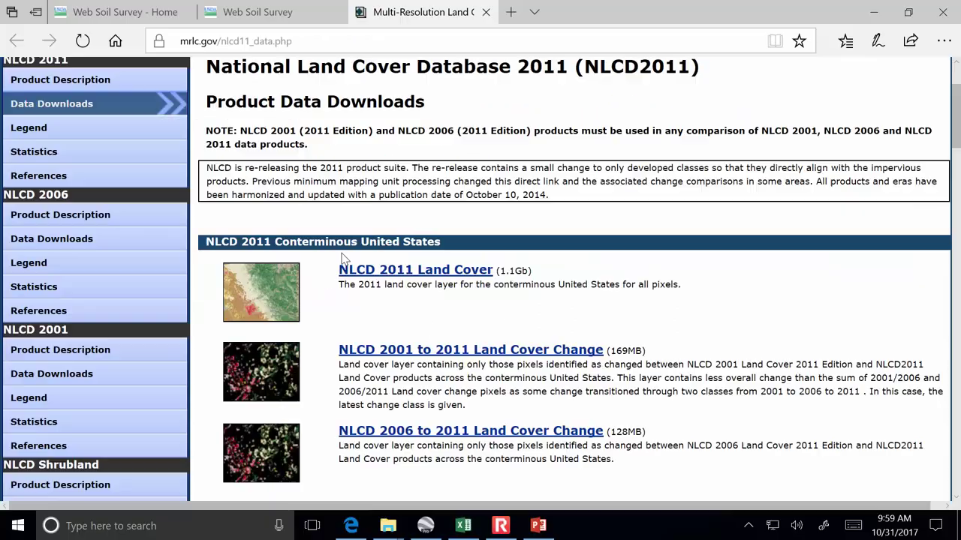
click(522, 12)
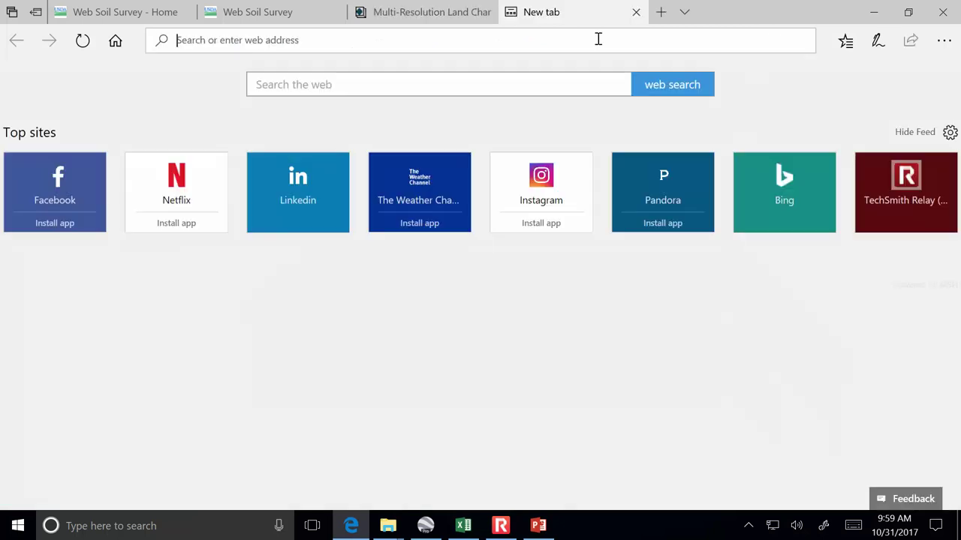
text(ww)
key(Return)
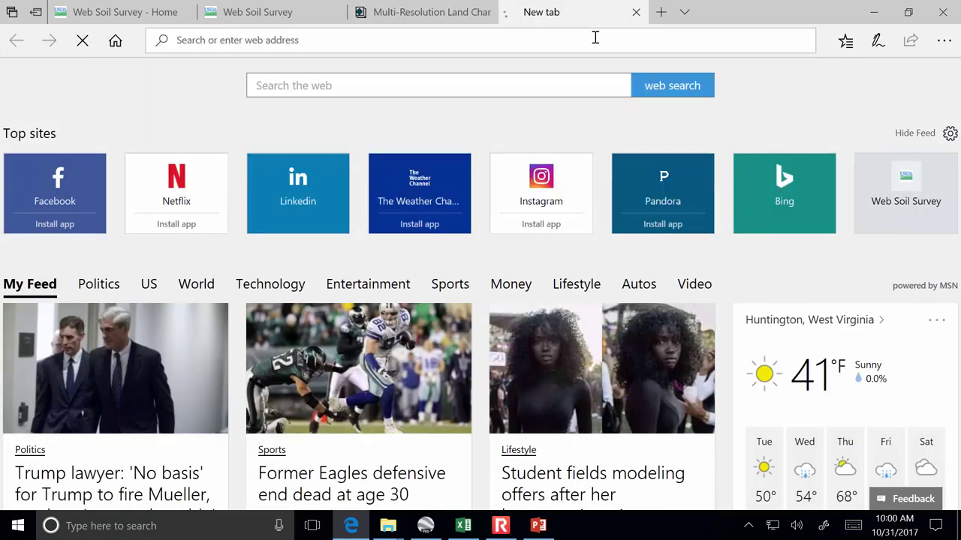
text(nati)
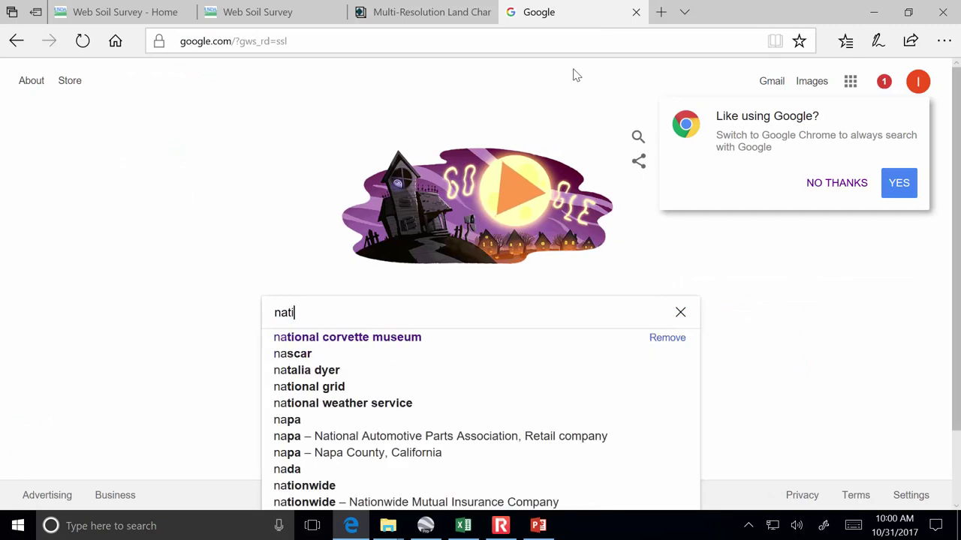
text(onal map viewer)
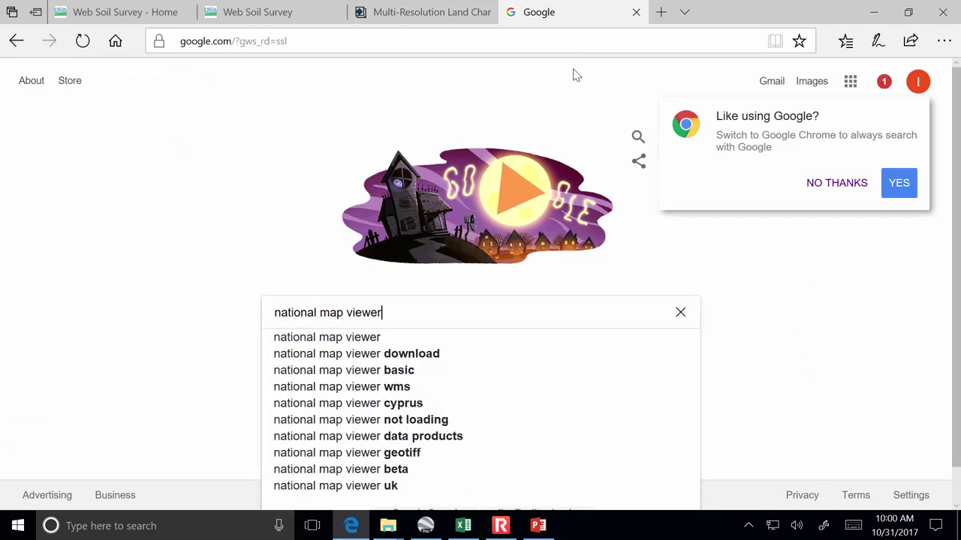
key(Return)
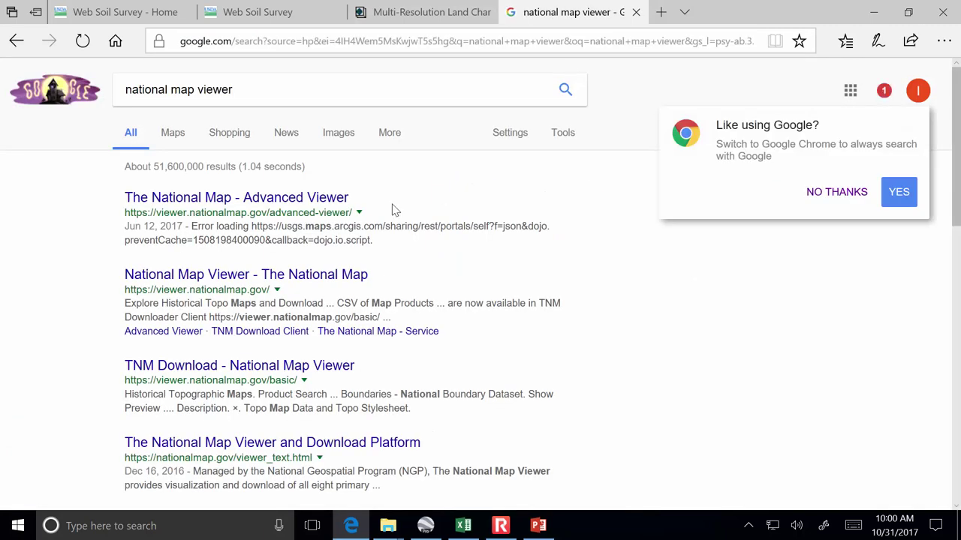
Open the National Map Viewer launch page from the search results and go to its Download GIS Data service
click(297, 200)
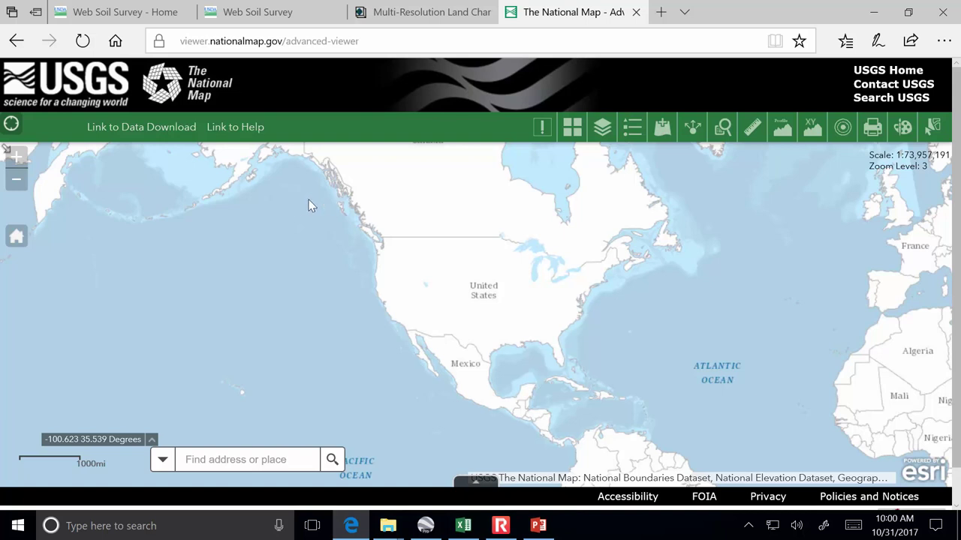
click(17, 40)
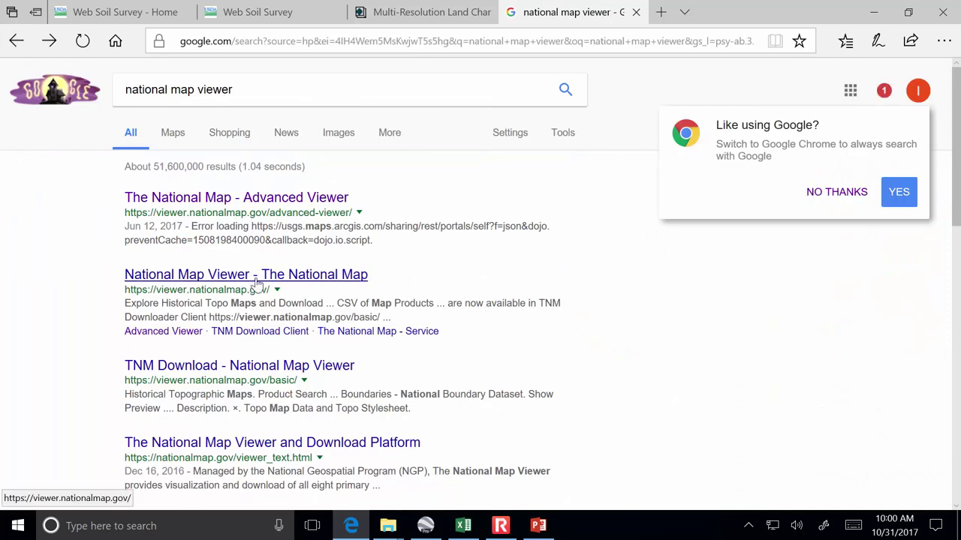
click(256, 282)
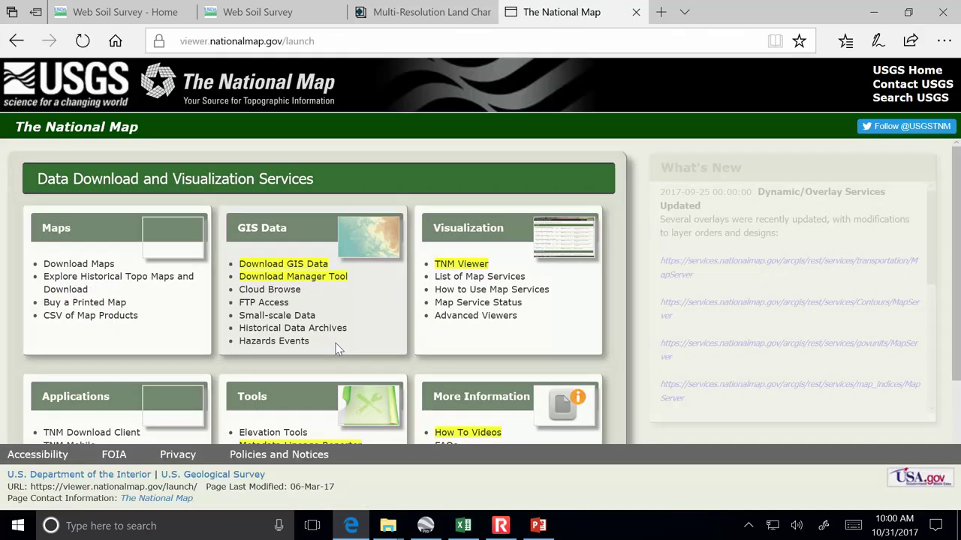
click(289, 264)
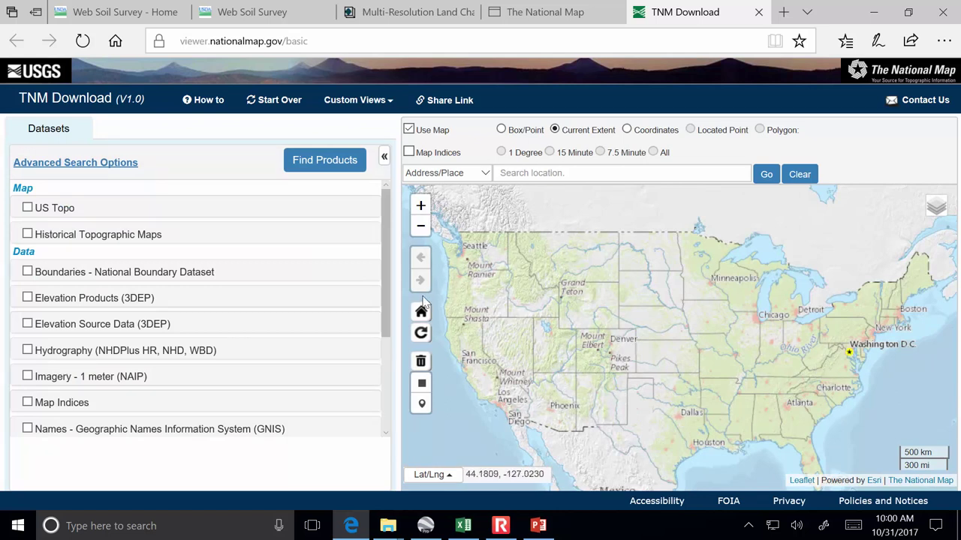
Set the TNM Download map extent to West Virginia, with Huntington, Charleston and Parkersburg in view
click(421, 205)
drag(899, 395, 653, 330)
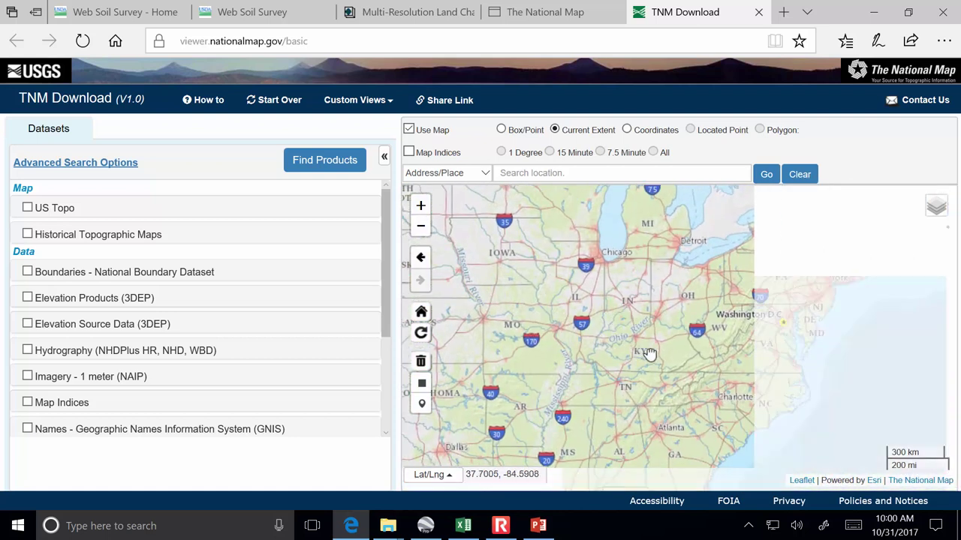
scroll(645, 345, up, 3)
drag(595, 282, 623, 345)
scroll(627, 360, up, 1)
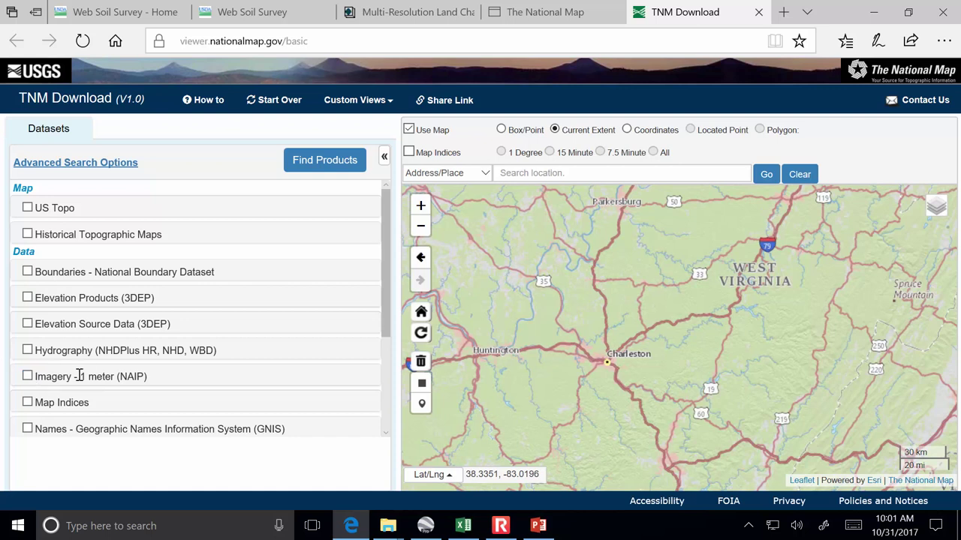
Look through the datasets offered in TNM Download, from US Topo maps to the National Land Cover Database
scroll(81, 372, down, 3)
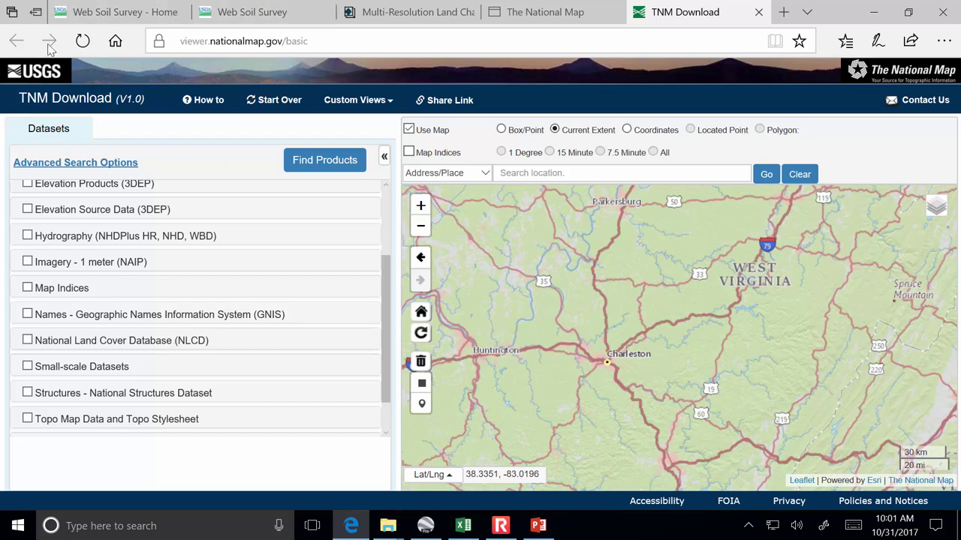
click(543, 12)
drag(383, 318, 382, 228)
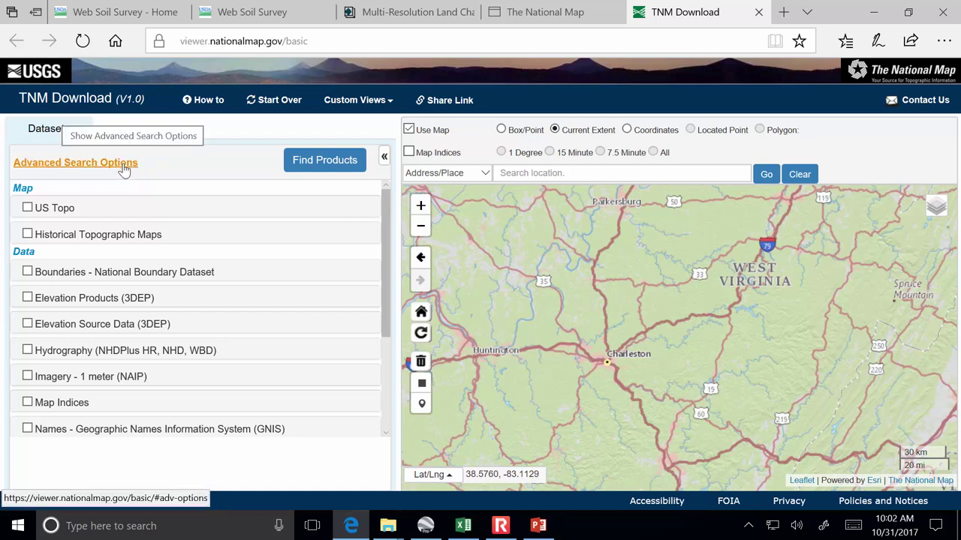
Enter "west virginia" as the advanced search keyword and try to find matching products
click(69, 163)
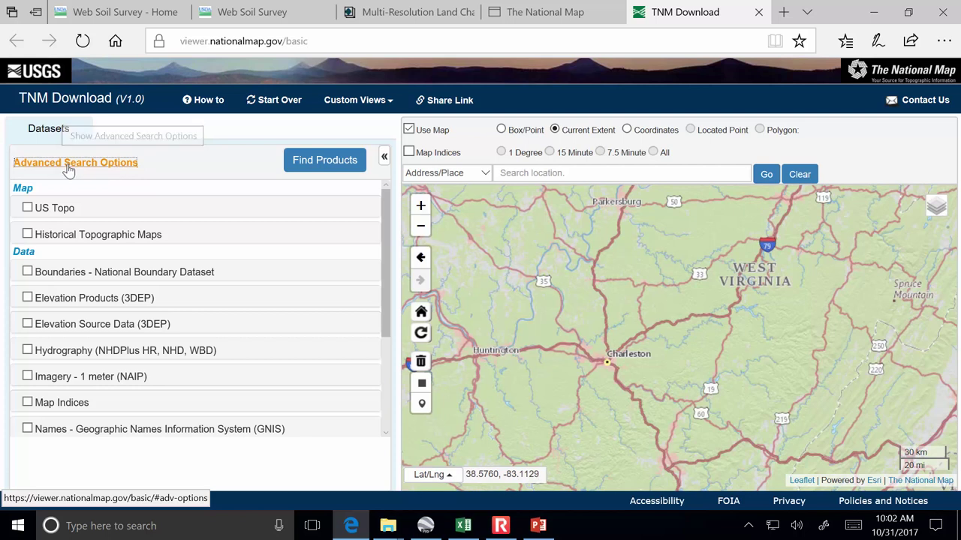
click(87, 197)
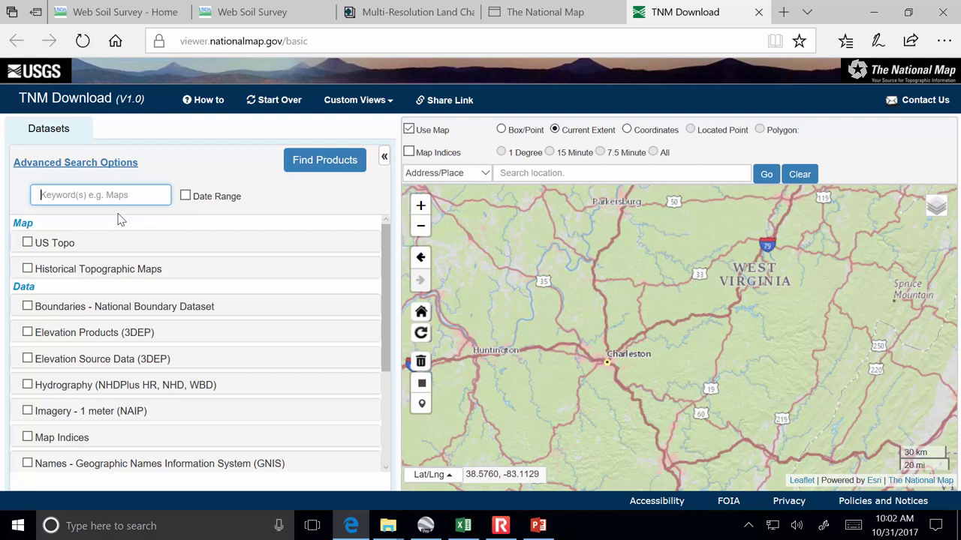
text(west virginia)
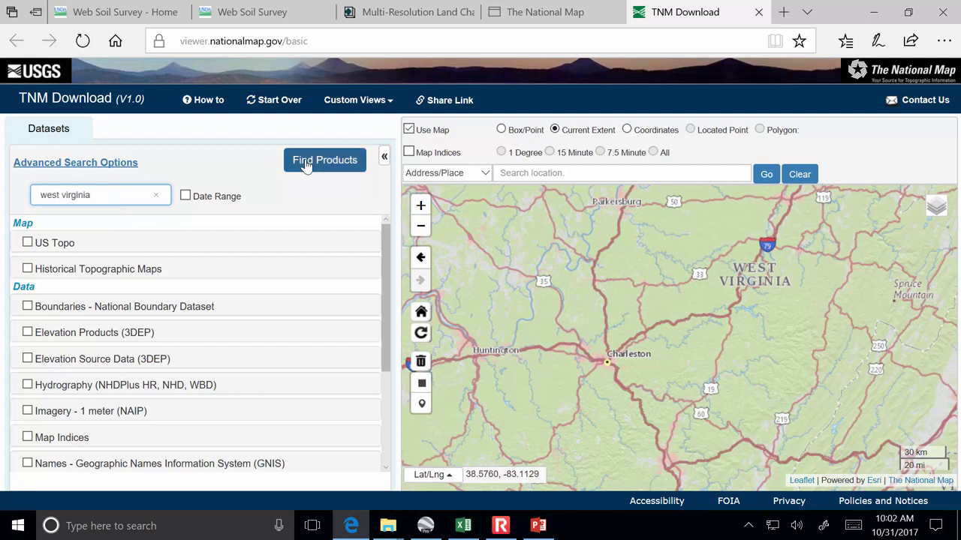
click(304, 162)
click(591, 137)
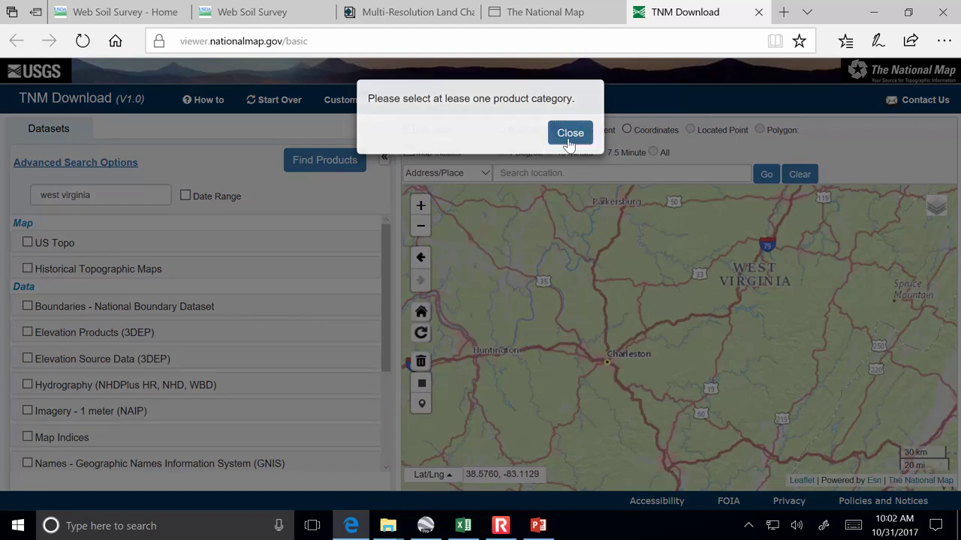
Select the National Land Cover Database (NLCD) dataset and bring its product search filter into view
drag(385, 278, 388, 338)
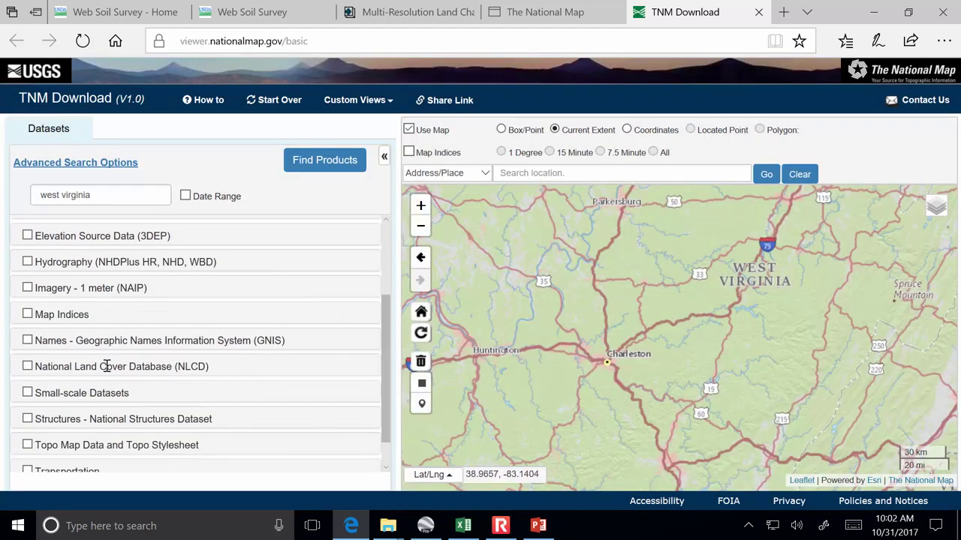
click(28, 367)
scroll(152, 344, down, 1)
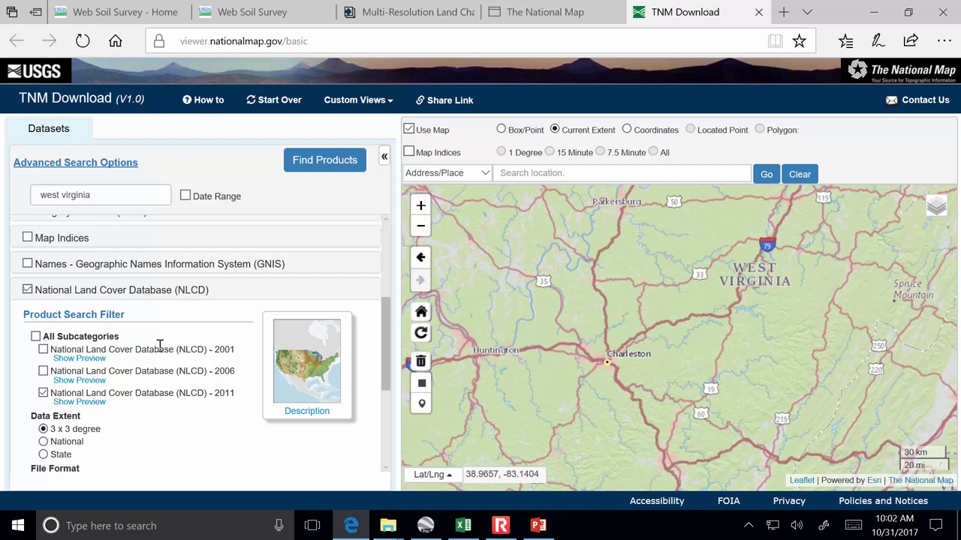
Revisit the MRLC page's NLCD 2011 downloads for comparison and return to TNM Download
click(398, 12)
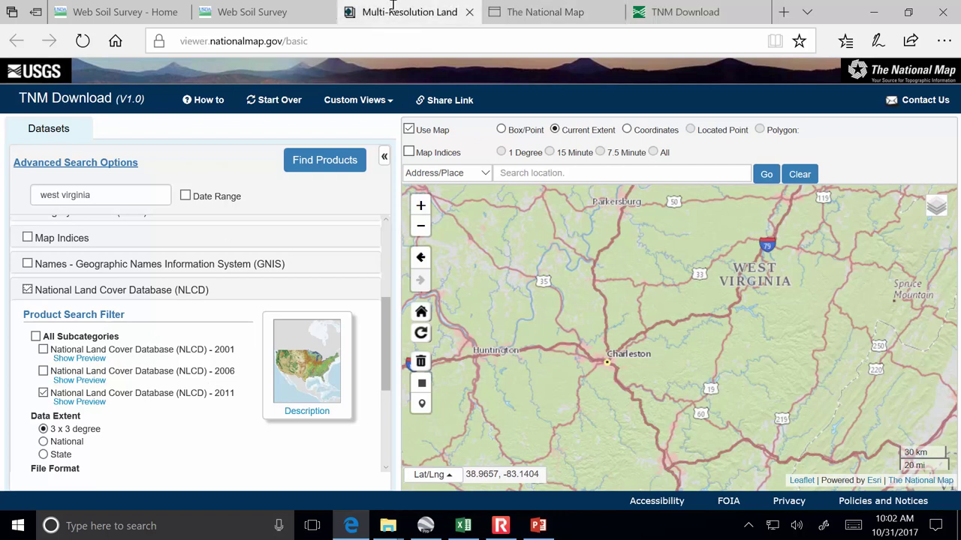
mouse_move(719, 6)
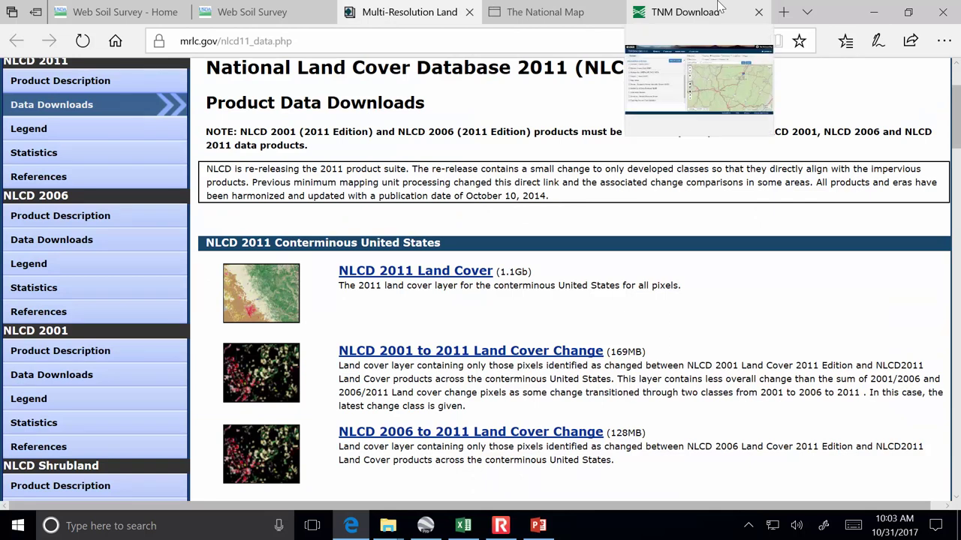
click(720, 11)
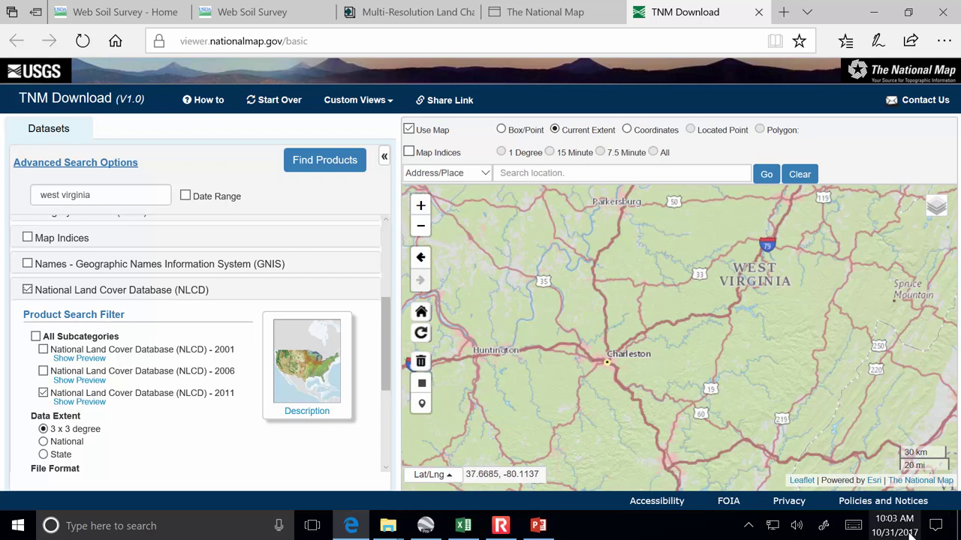
Try to find NLCD 2011 products at 3 x 3 degree extent using the keyword "west virginia"
mouse_move(920, 534)
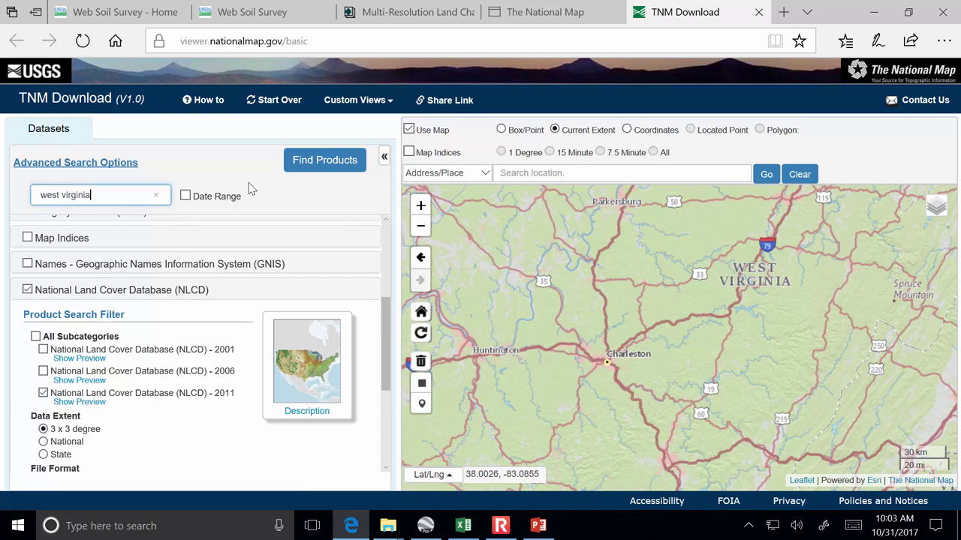
click(337, 165)
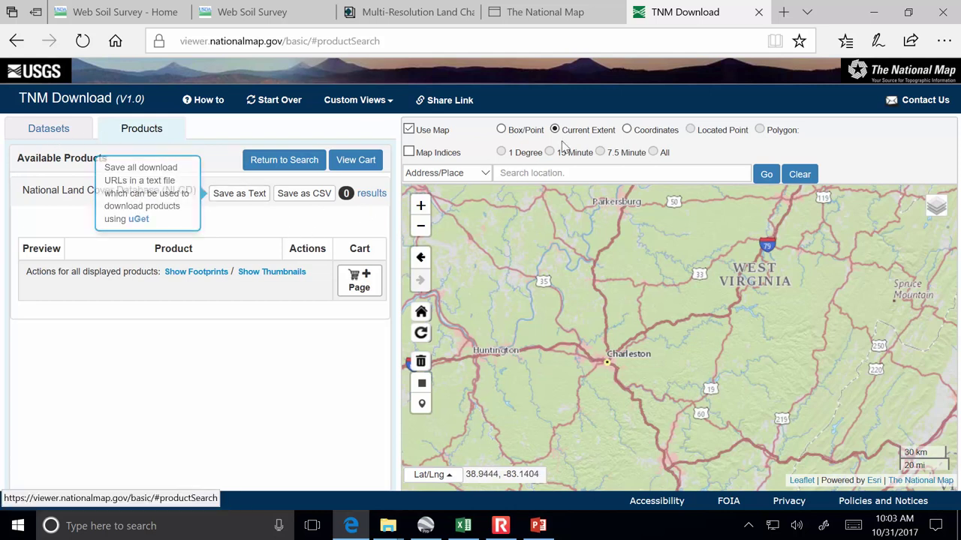
click(555, 173)
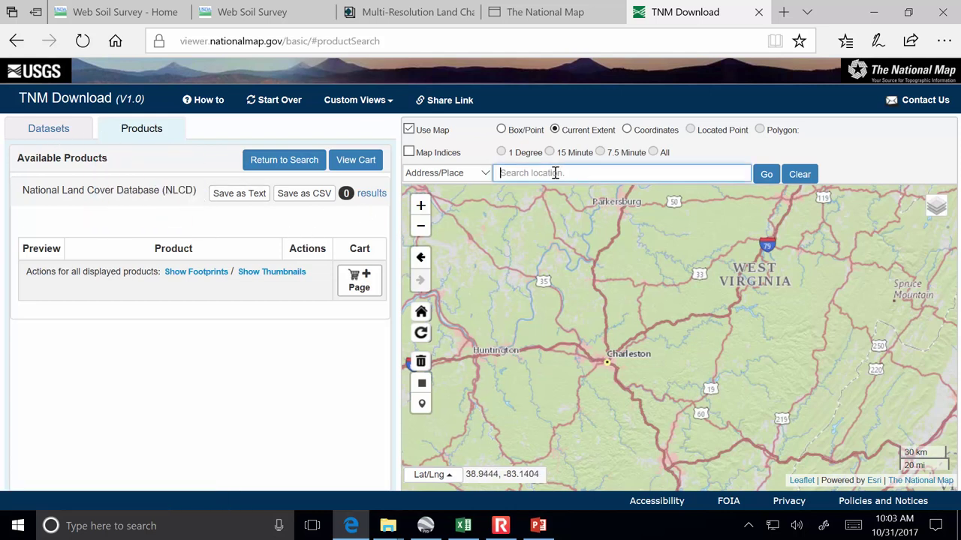
Return to the dataset filter, set the NLCD 2011 data extent to State, and find the available products
click(84, 132)
scroll(234, 275, down, 3)
scroll(238, 275, up, 3)
scroll(243, 277, down, 1)
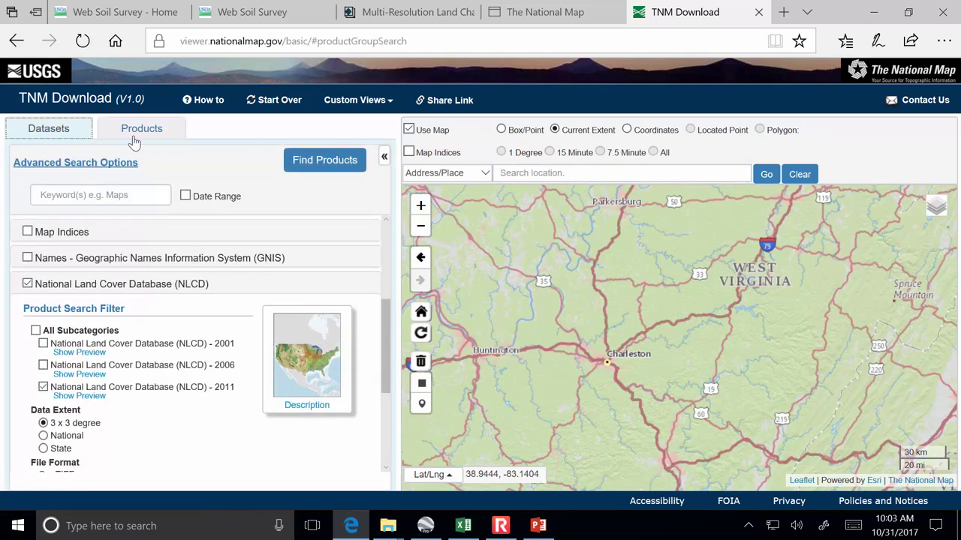
scroll(189, 352, down, 2)
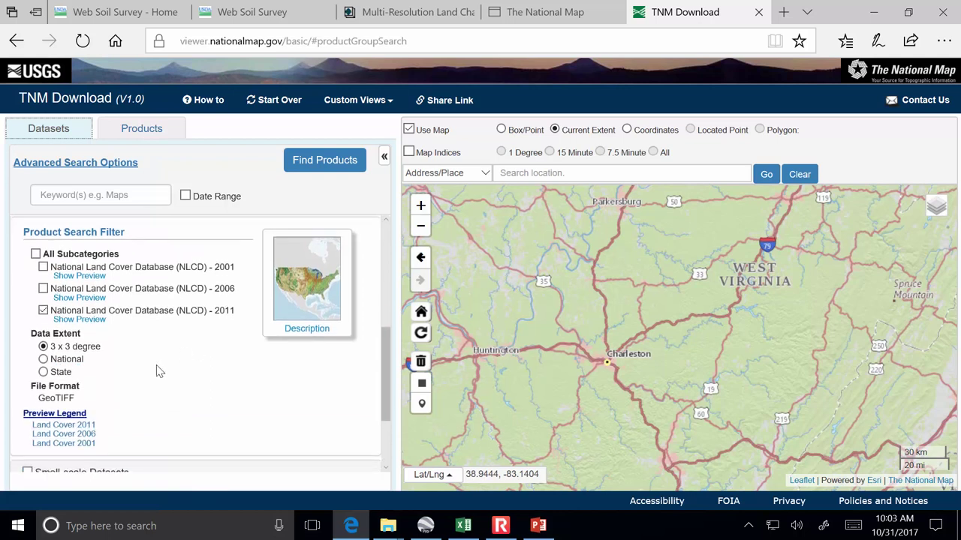
click(43, 372)
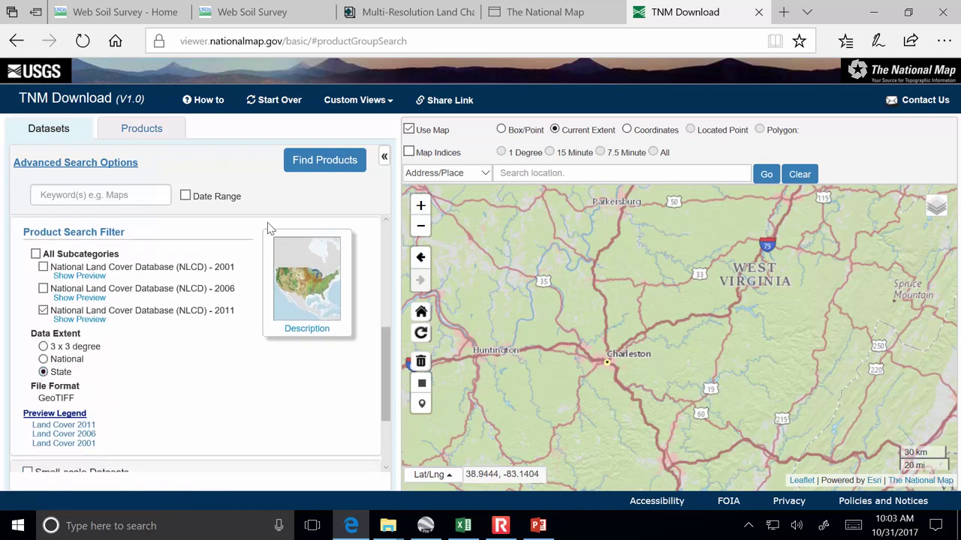
click(323, 161)
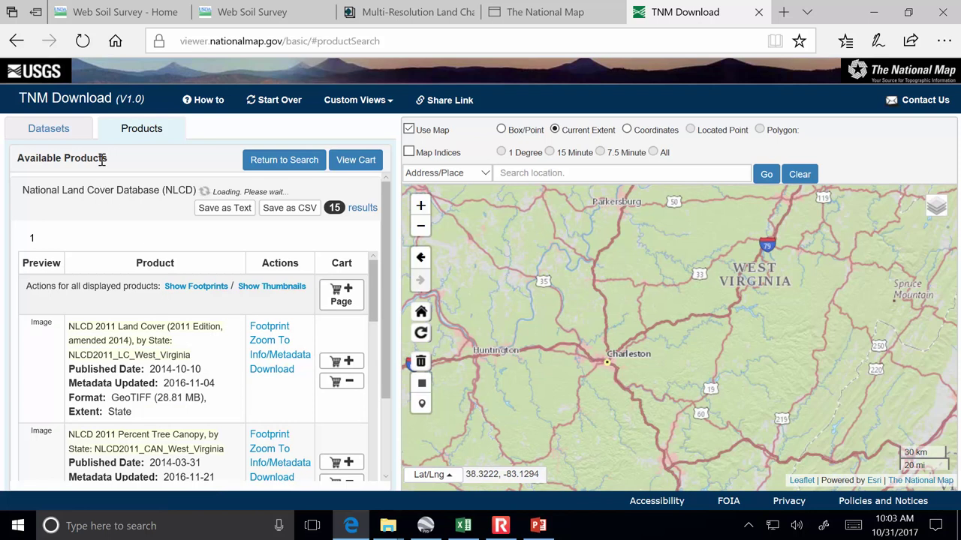
Recheck the NLCD search filter and look through the available state products for land cover, tree canopy and imperviousness
click(66, 135)
scroll(112, 304, up, 5)
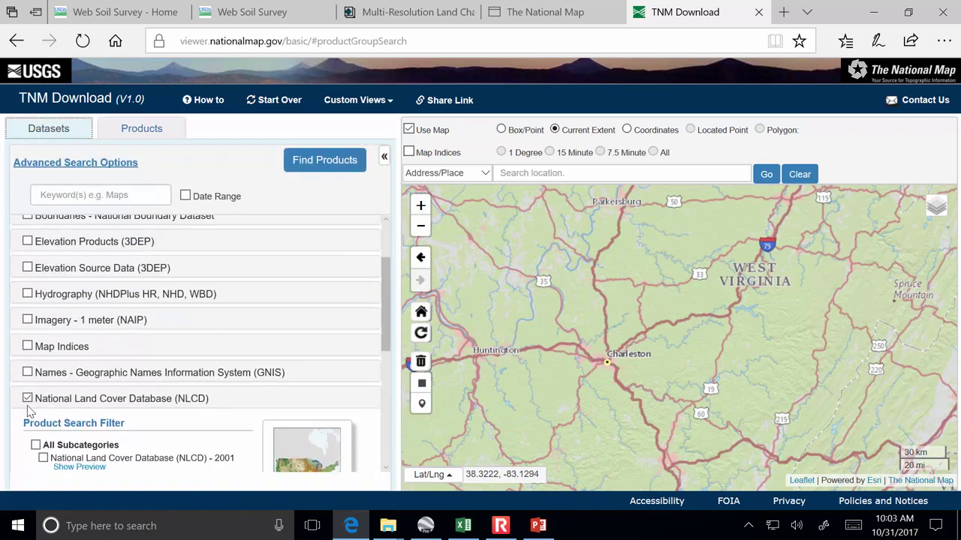
scroll(172, 404, down, 3)
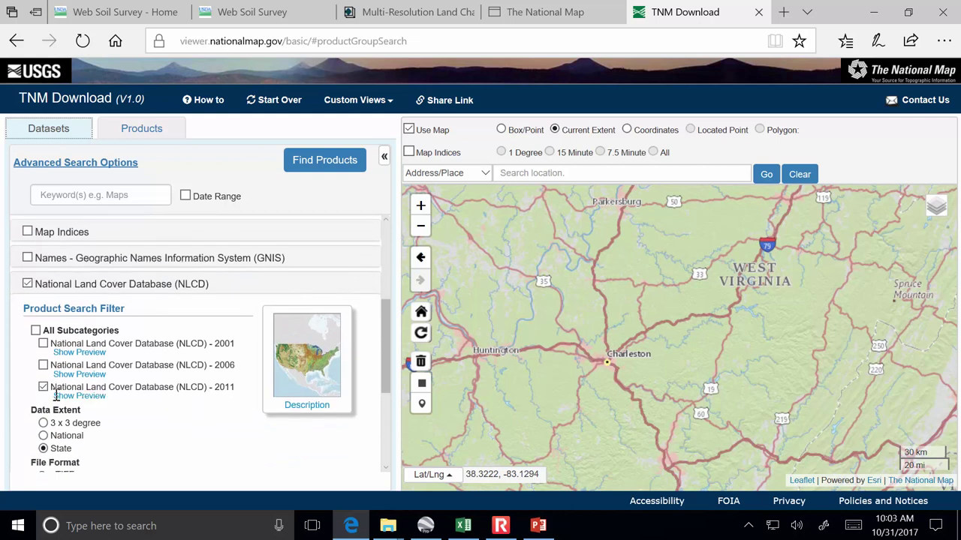
scroll(173, 391, down, 2)
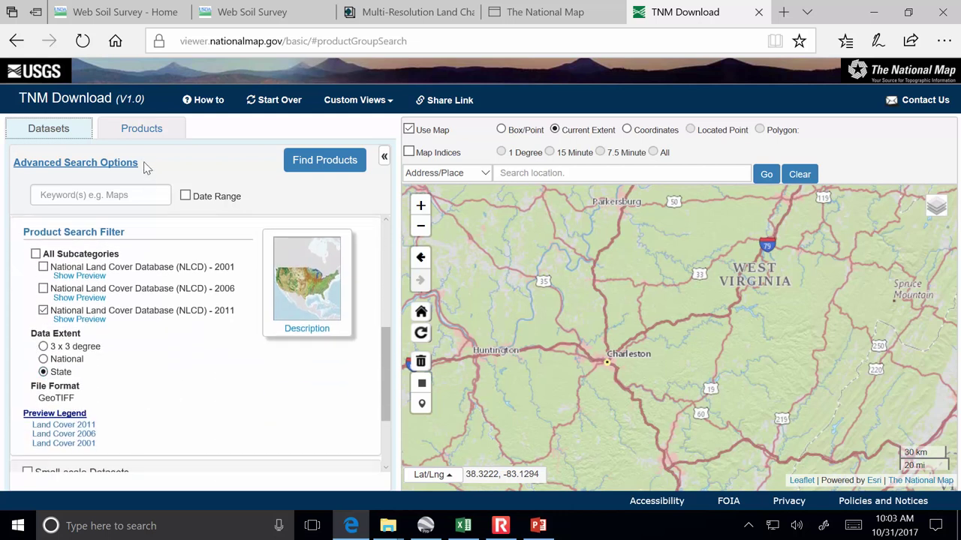
click(144, 135)
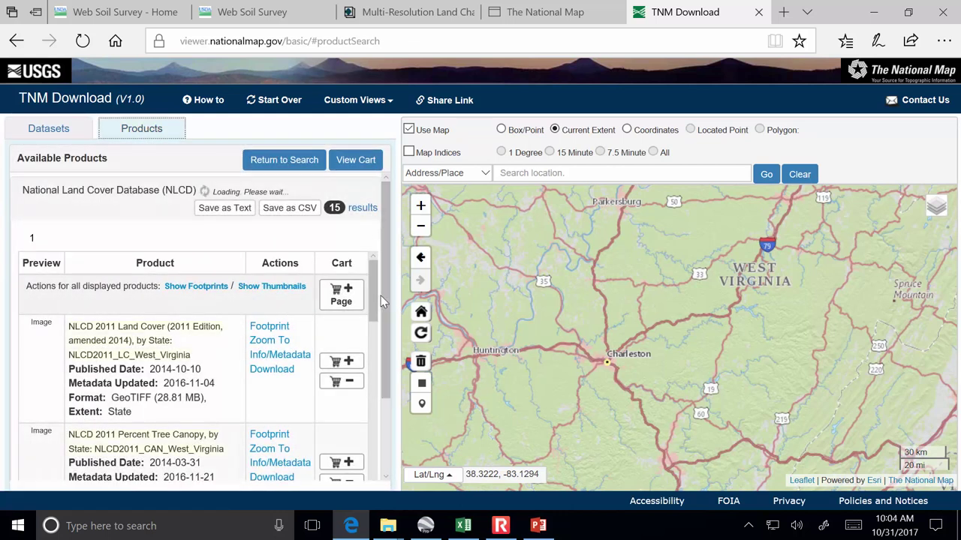
drag(383, 290, 385, 375)
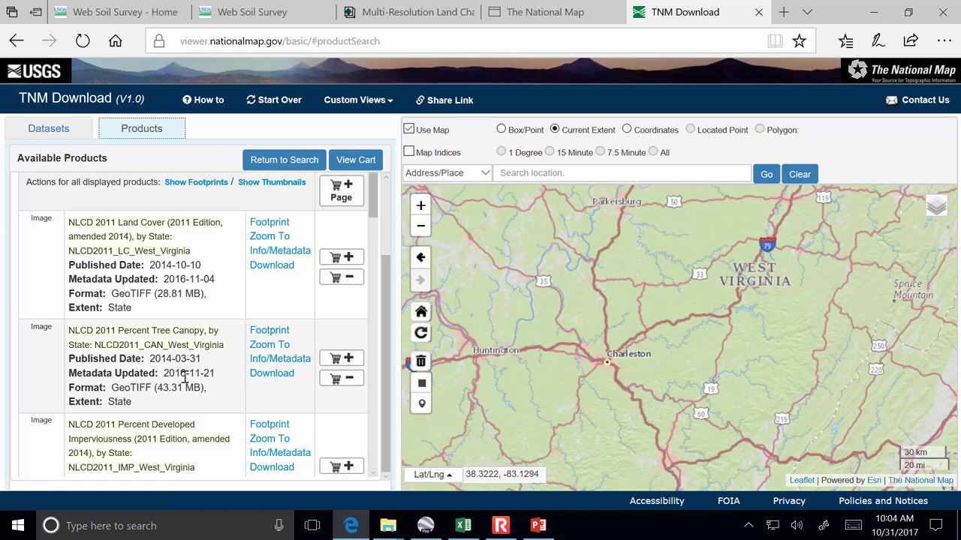
scroll(131, 432, down, 1)
scroll(132, 431, down, 2)
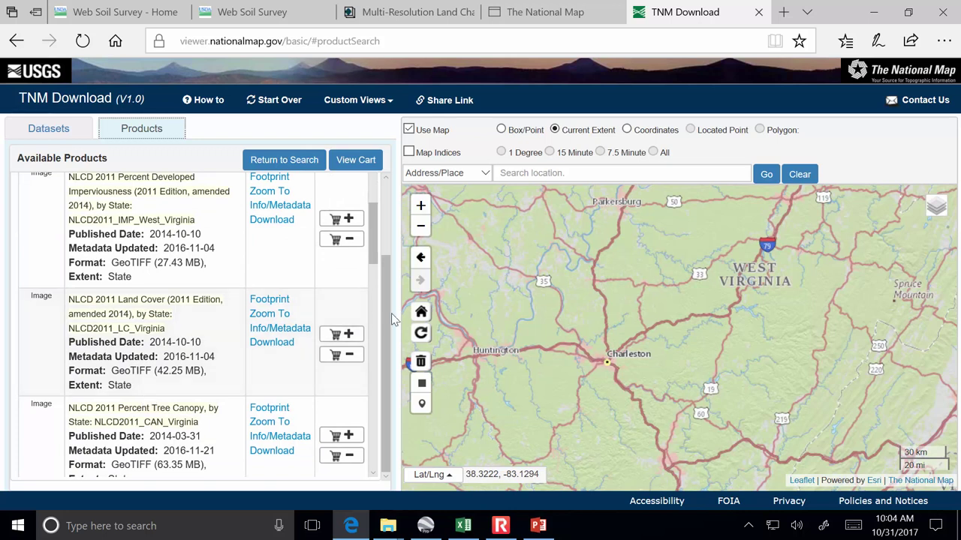
drag(378, 257, 373, 188)
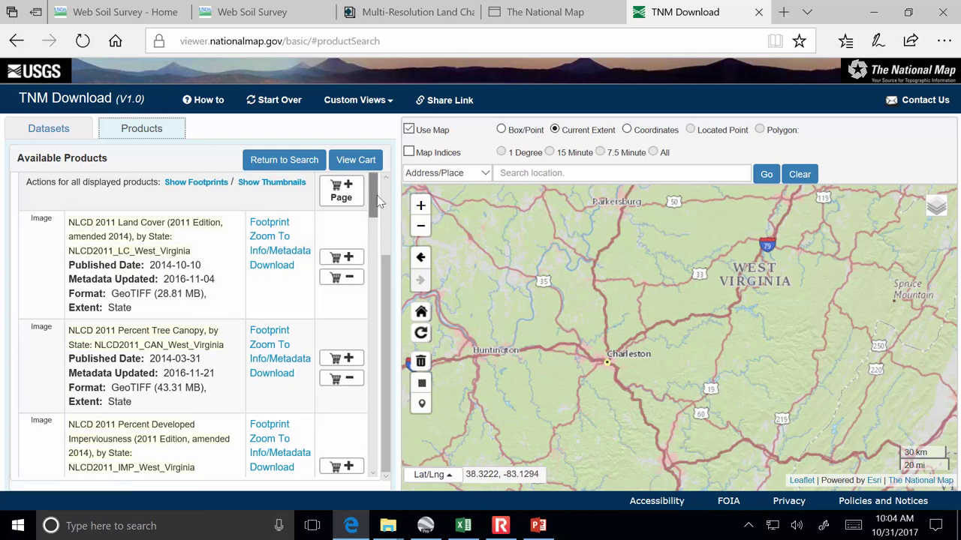
Download the NLCD 2011 Land Cover product for West Virginia, save NLCD2011_LC_West_Virginia.zip, and open the archive
click(276, 267)
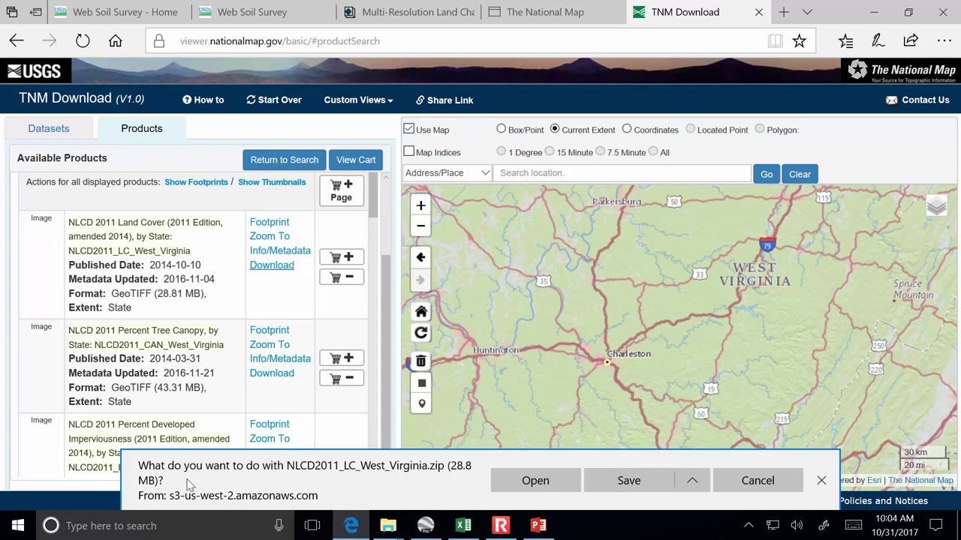
click(629, 481)
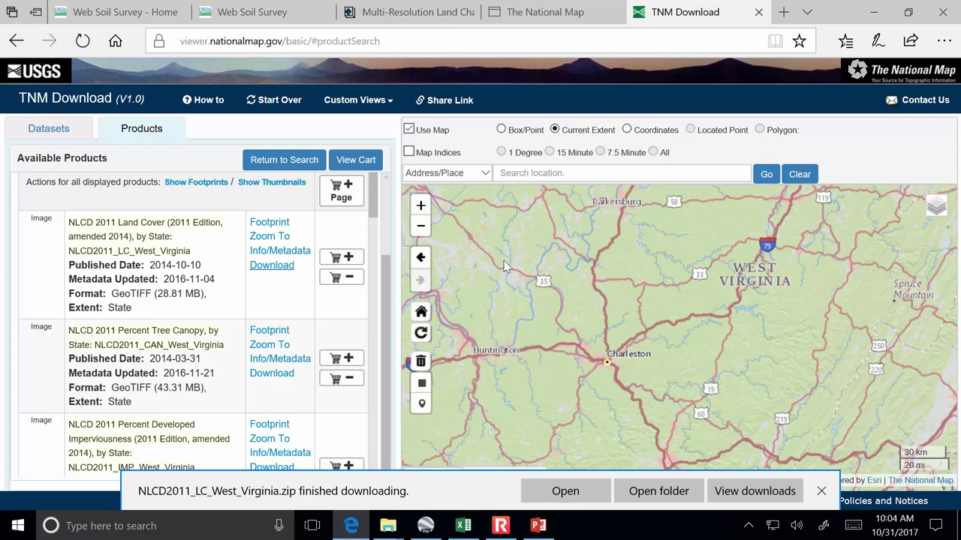
click(585, 492)
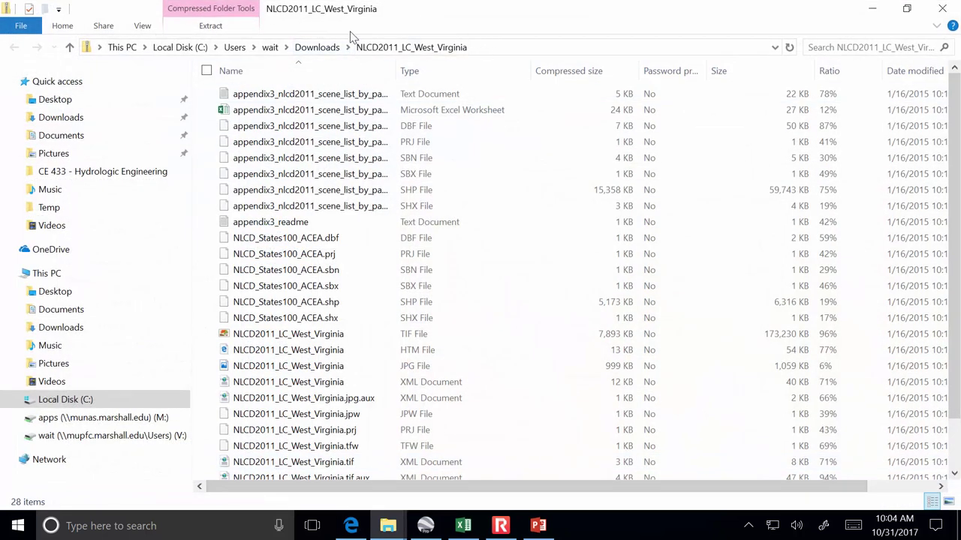
Extract all files from the NLCD2011_LC_West_Virginia archive to C:\Temp
click(251, 25)
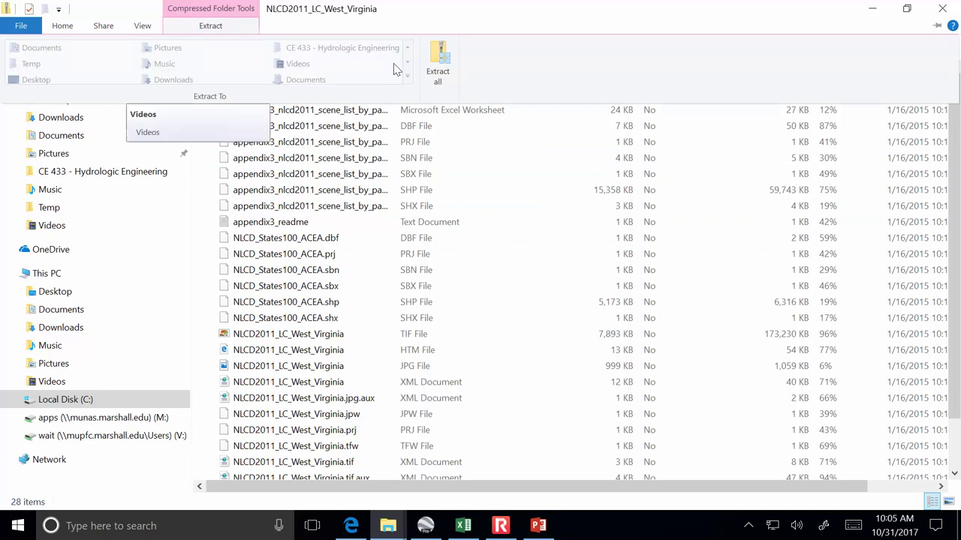
click(440, 69)
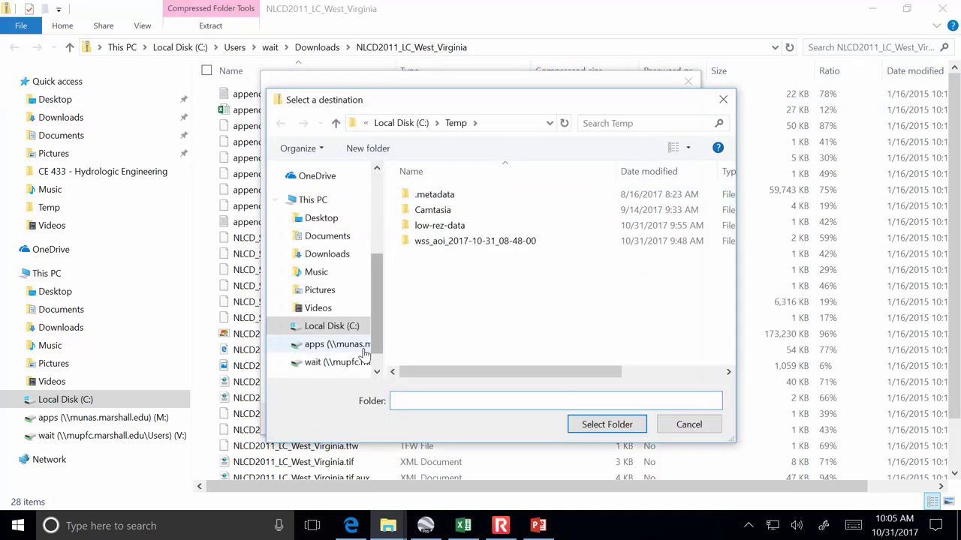
click(343, 326)
scroll(463, 318, down, 1)
double_click(448, 328)
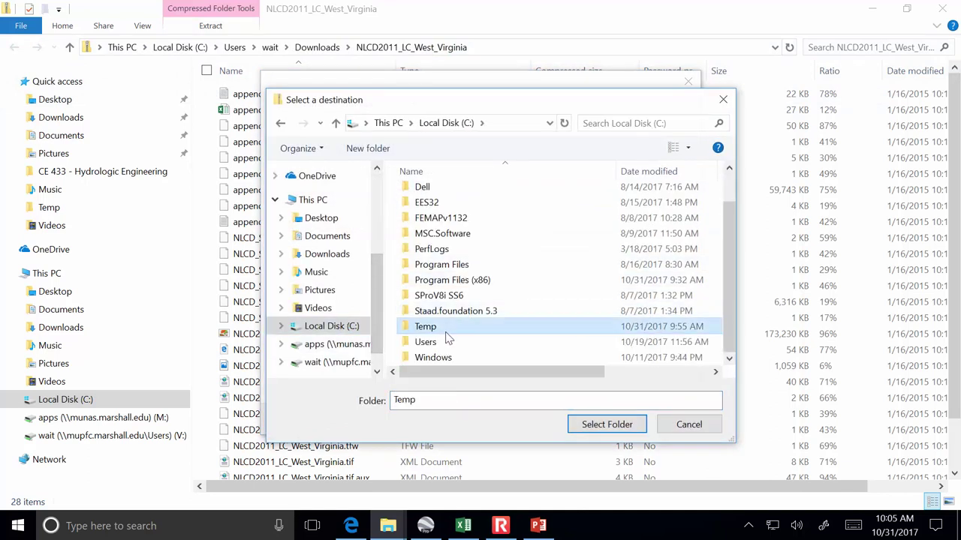
click(601, 425)
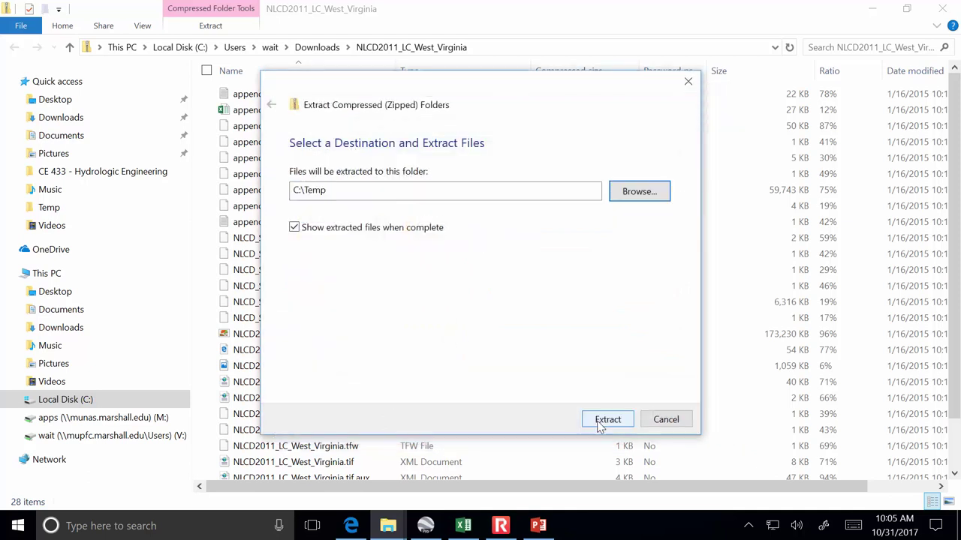
click(607, 420)
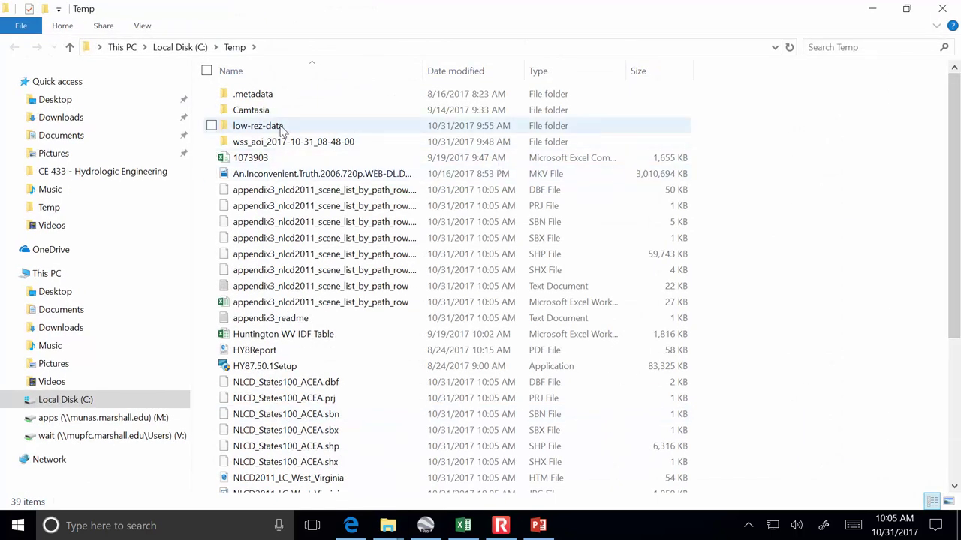
Examine the extracted NLCD files in the Temp folder, including the DBF, TIF, JPG and JPW files
scroll(283, 154, down, 5)
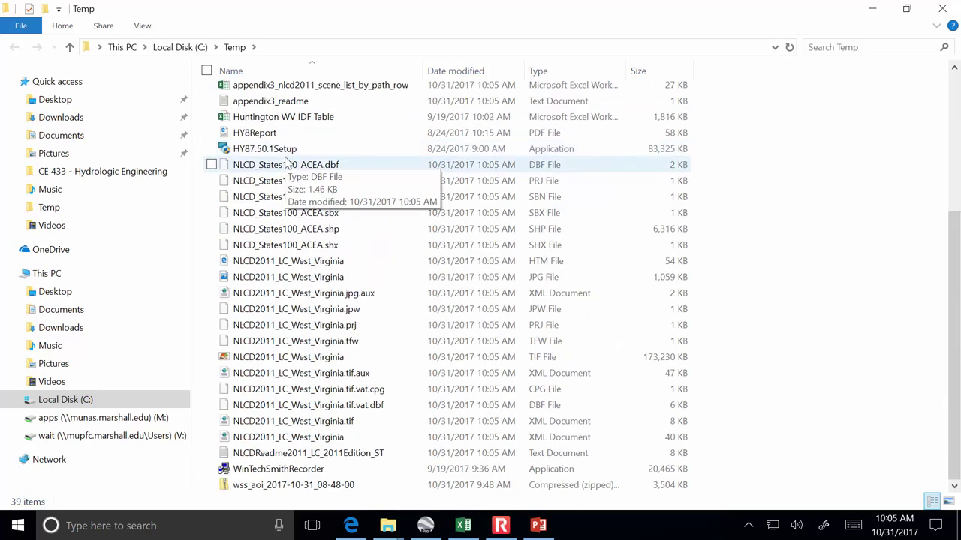
scroll(286, 158, up, 5)
scroll(286, 158, down, 3)
scroll(318, 225, down, 2)
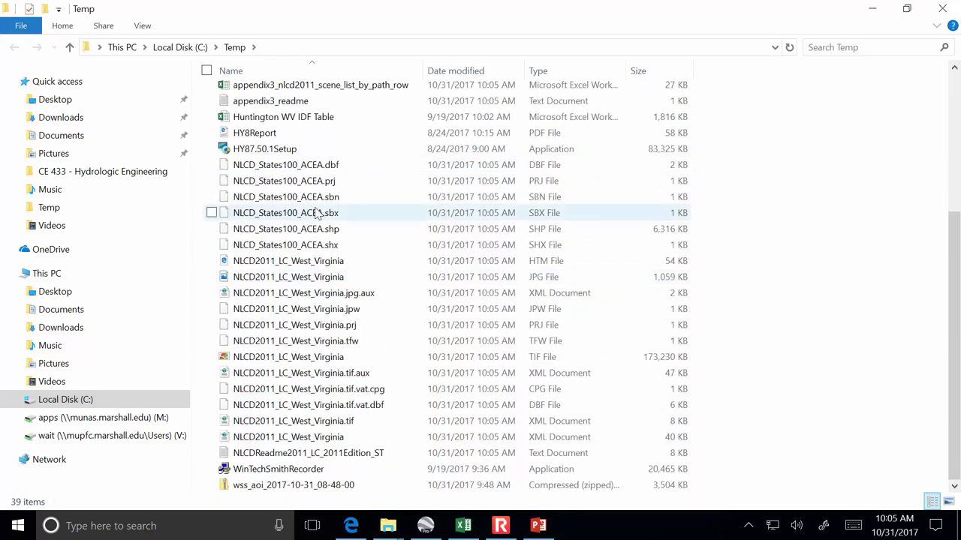
click(330, 357)
click(323, 165)
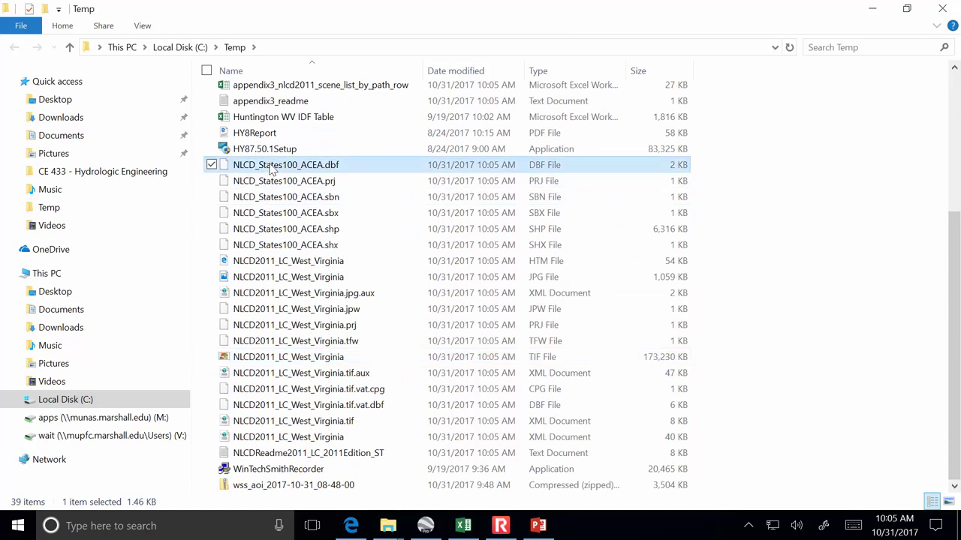
click(327, 357)
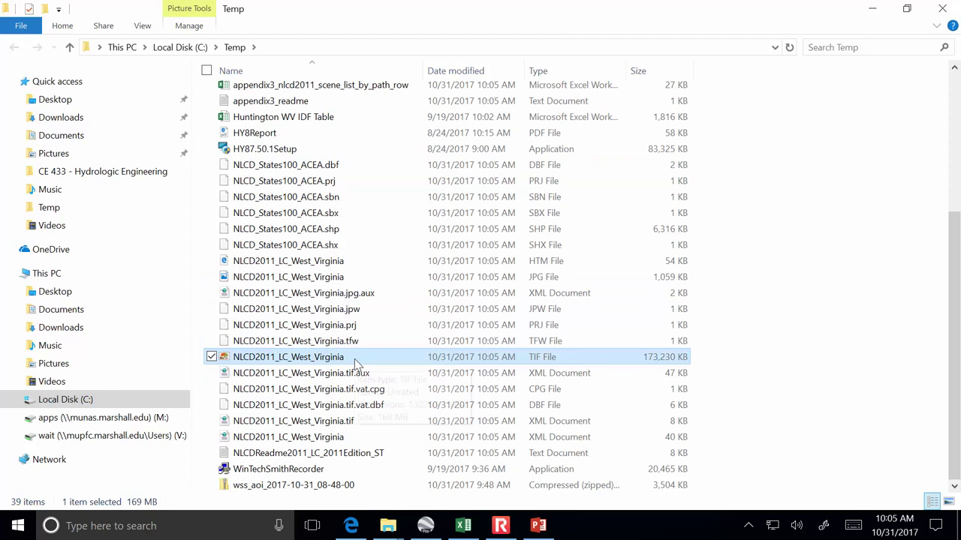
mouse_move(354, 359)
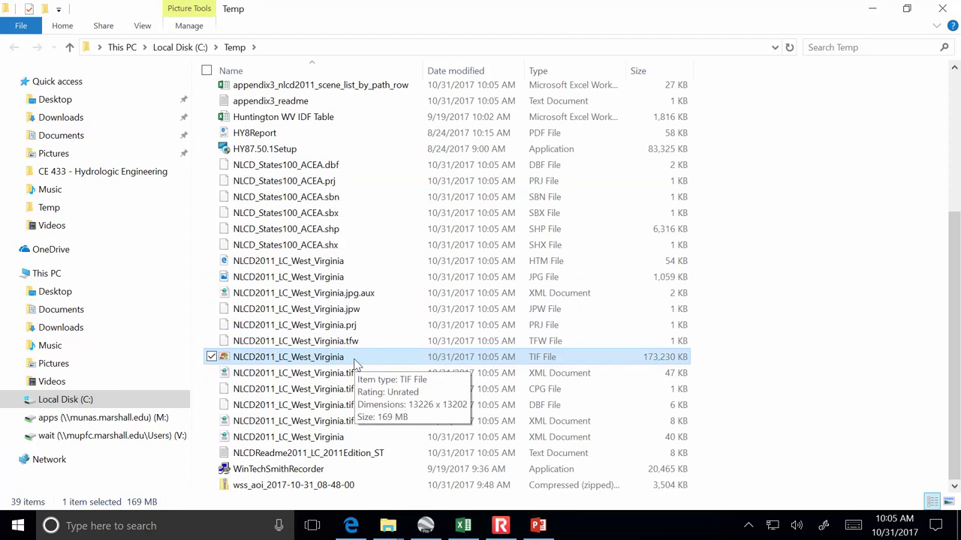
click(292, 279)
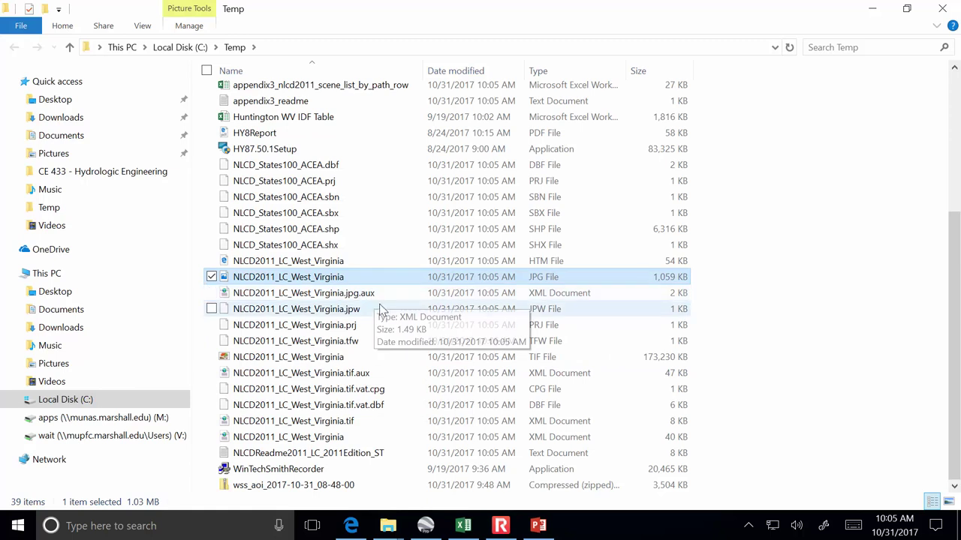
click(380, 310)
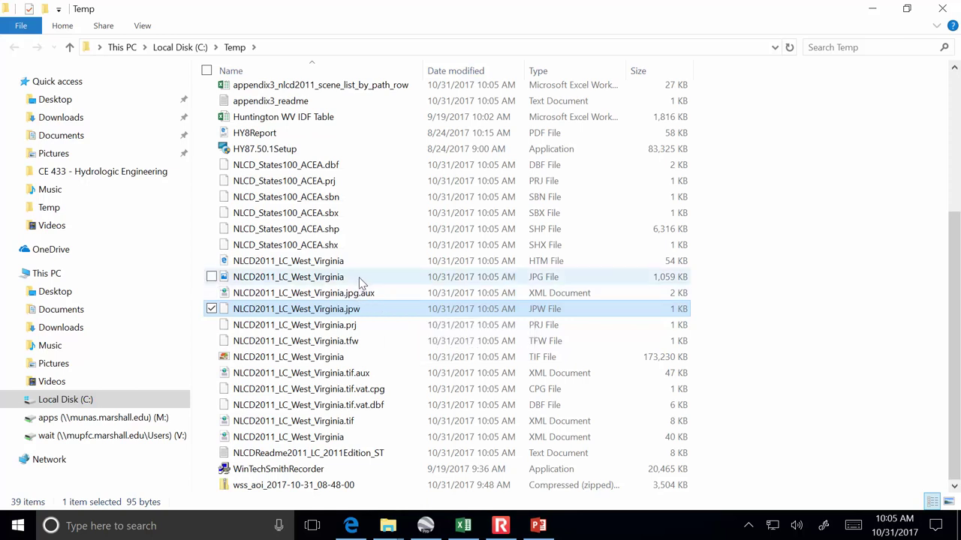
Open the NLCD2011_LC_West_Virginia JPG image in Paint and view the southern part of the land cover map in a maximized window
click(360, 279)
double_click(361, 279)
right_click(361, 277)
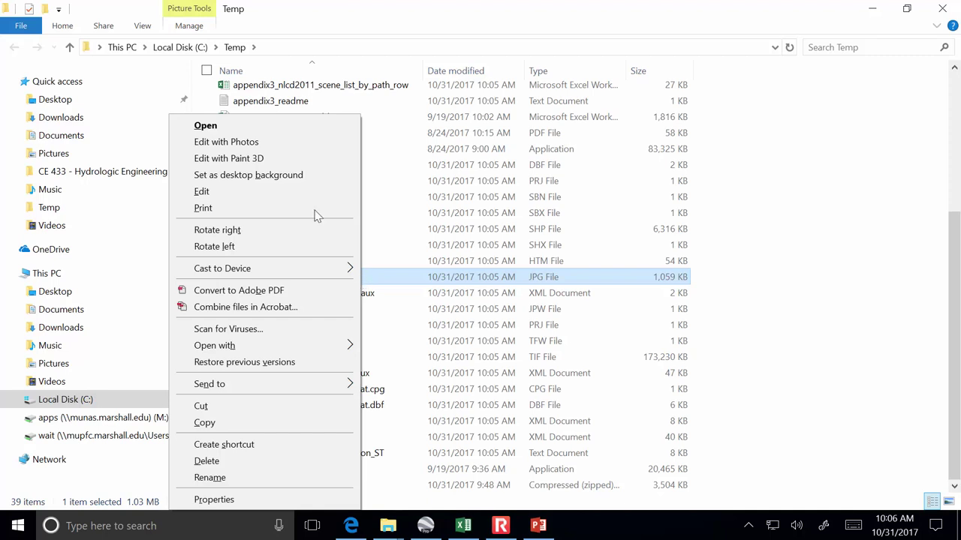
click(276, 127)
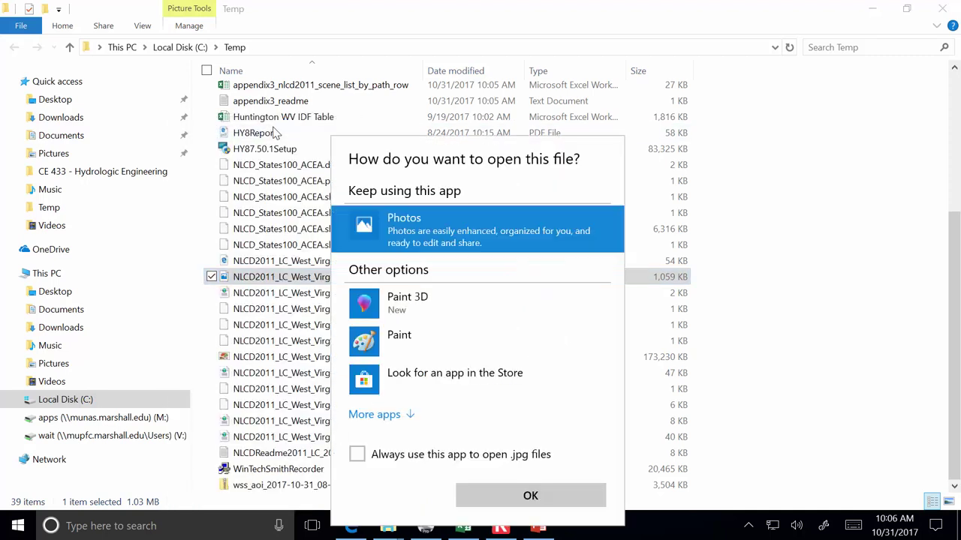
click(430, 354)
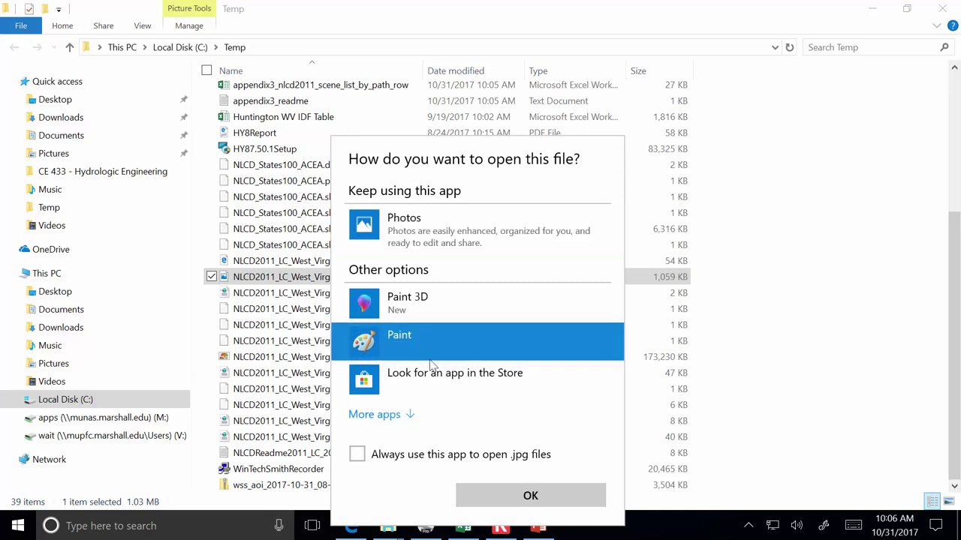
click(513, 496)
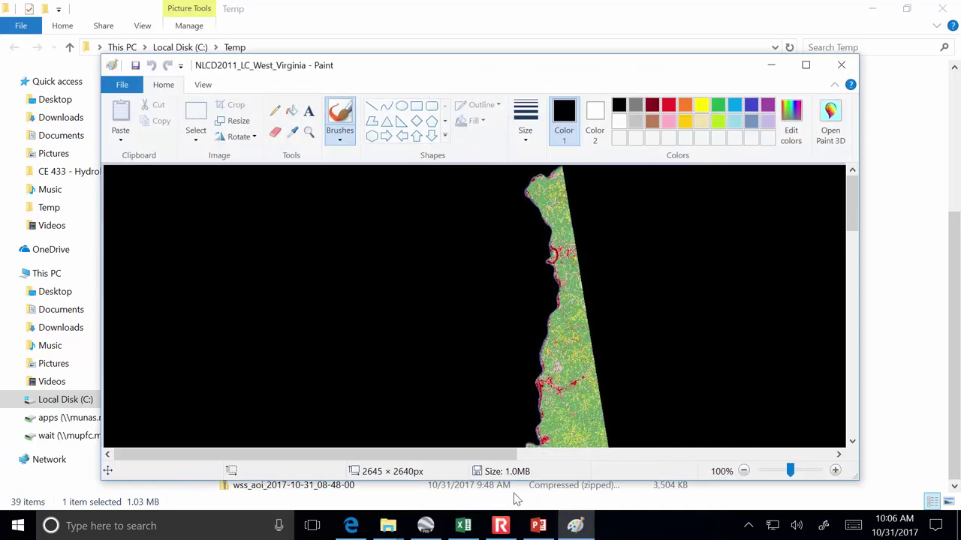
mouse_move(853, 197)
mouse_down()
mouse_move(859, 355)
mouse_move(847, 416)
mouse_up()
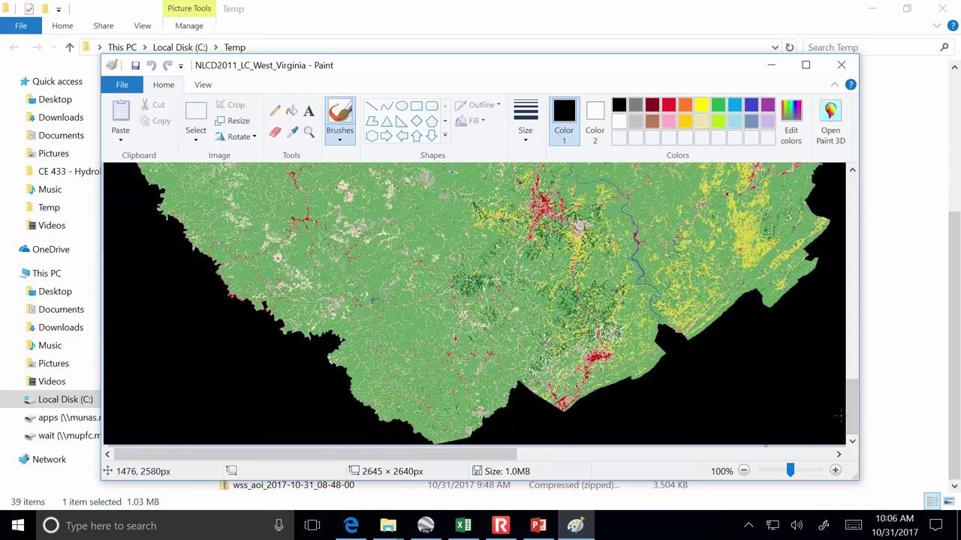
click(806, 66)
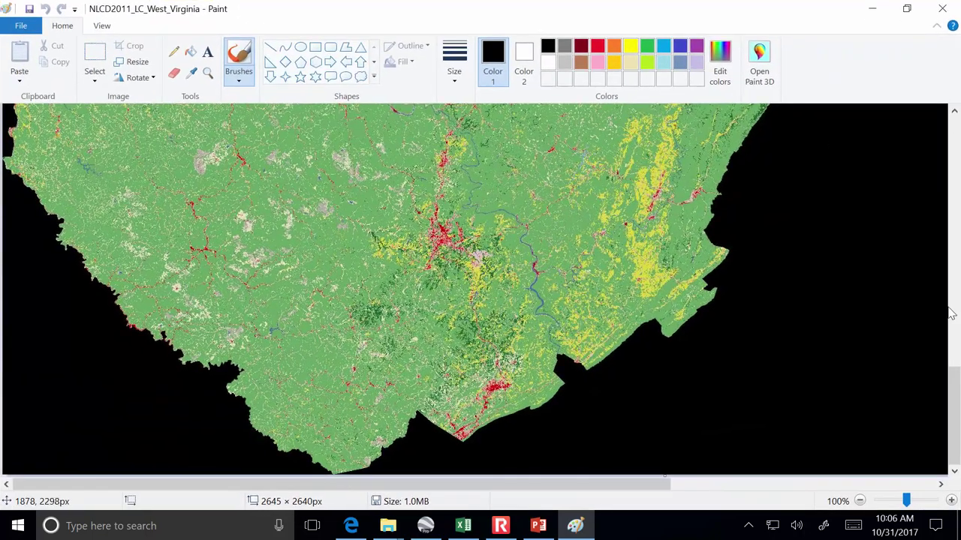
Switch to File Explorer and open the CE 433 - Hydrologic Engineering folder on the V: drive
drag(957, 400, 950, 329)
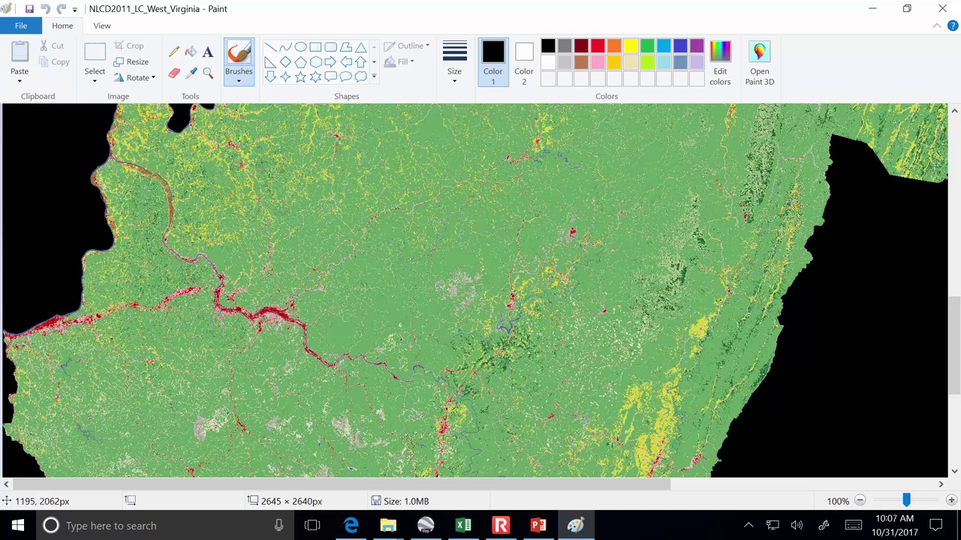
mouse_move(386, 525)
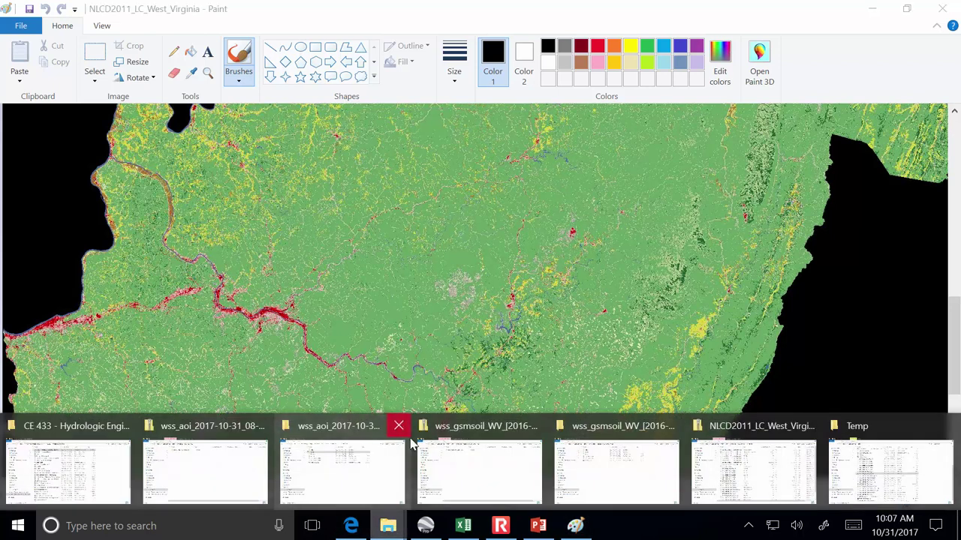
click(841, 467)
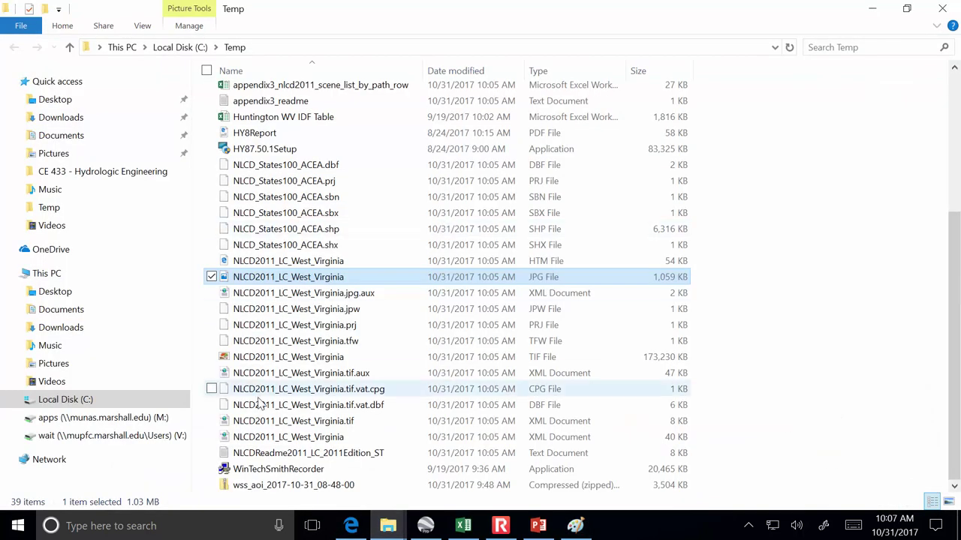
click(175, 436)
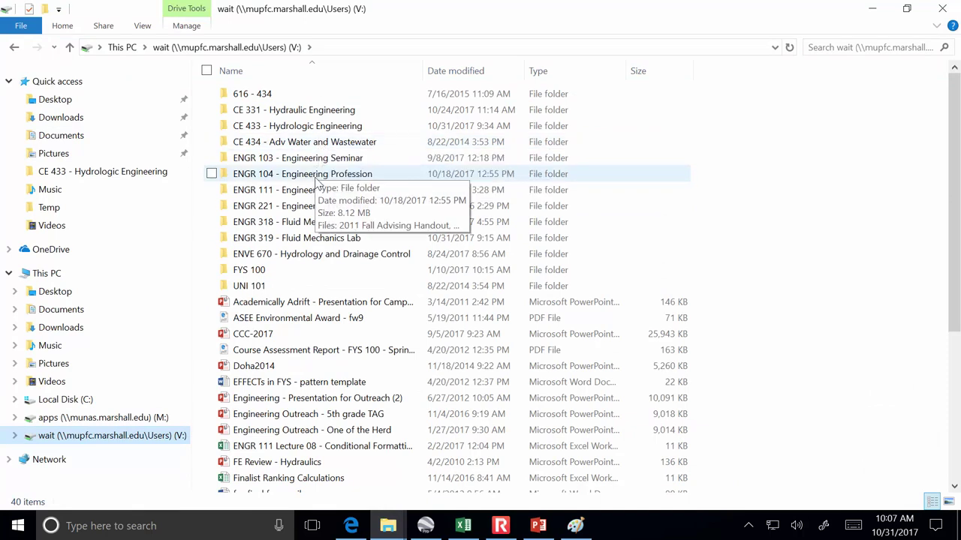
double_click(311, 125)
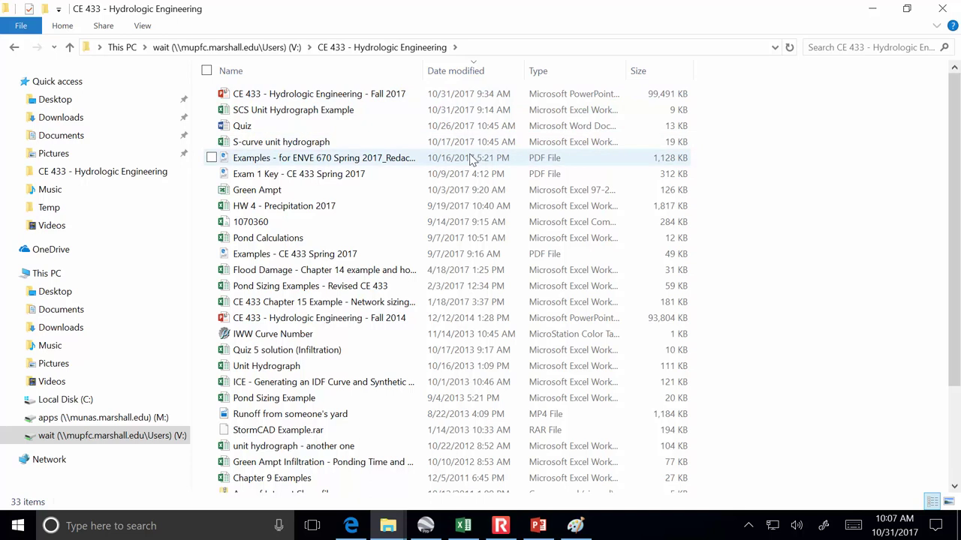
Open the IWW Curve Number .tbl file in Notepad, keeping it as the default app for .tbl files, and enlarge the window
click(306, 334)
right_click(304, 334)
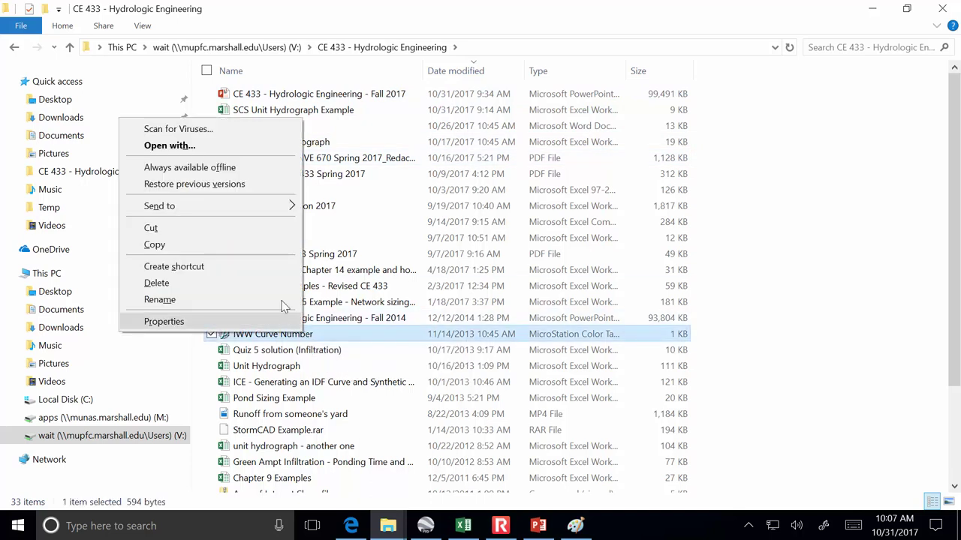
click(171, 145)
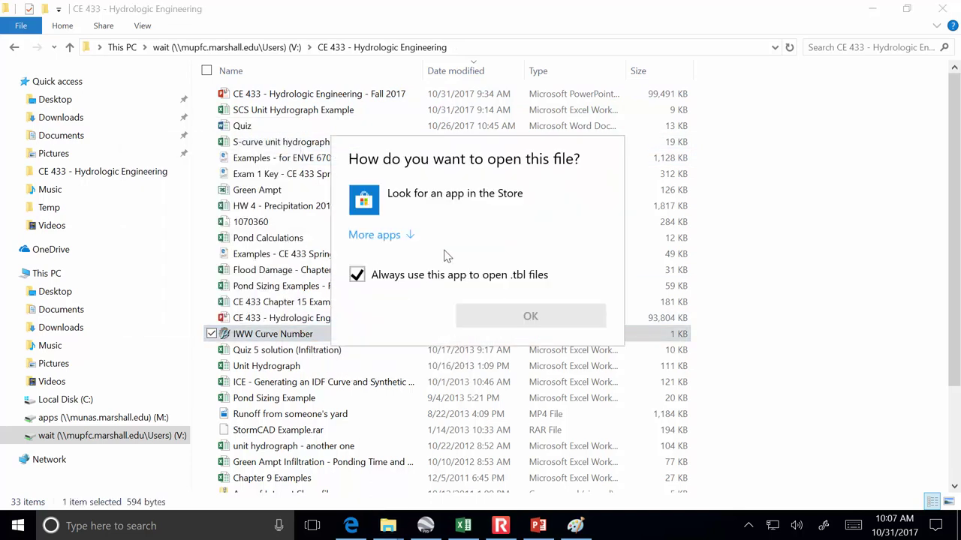
click(402, 237)
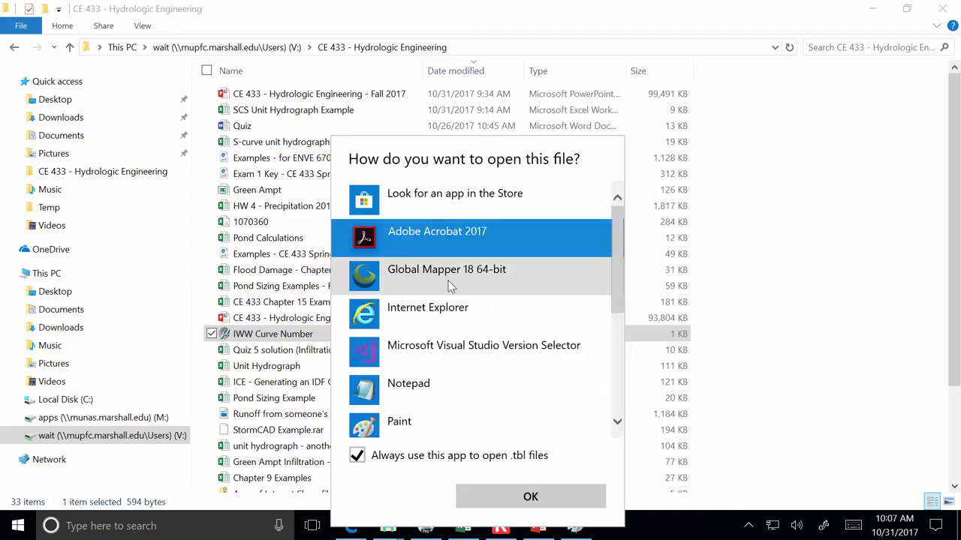
scroll(447, 280, down, 2)
click(429, 316)
click(531, 497)
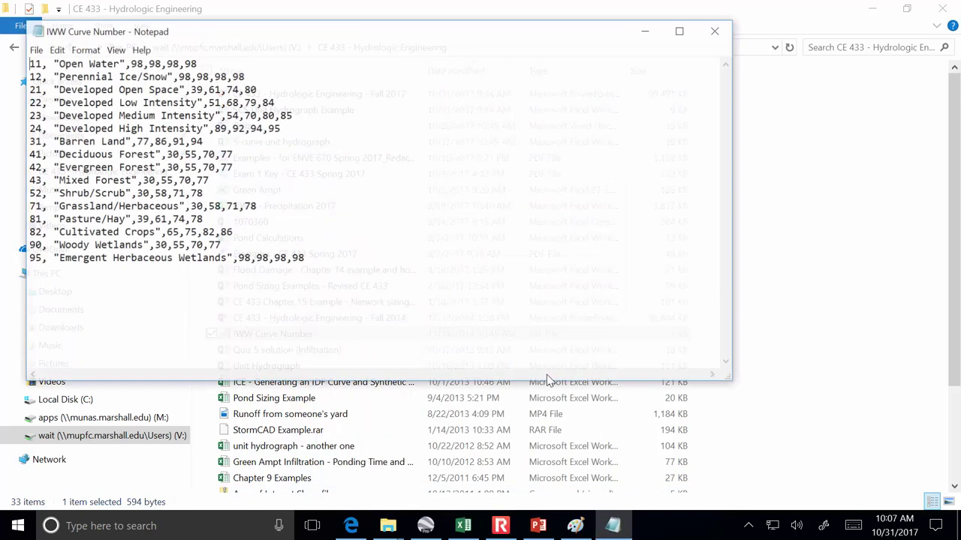
drag(728, 378, 783, 455)
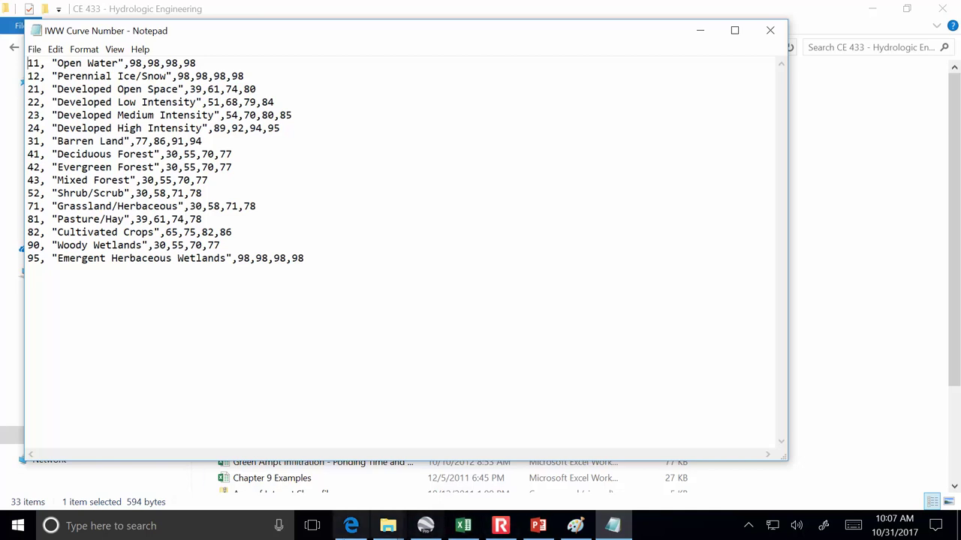
Compare the southern West Virginia land cover map in Paint with the curve number table in Notepad, and close Paint
click(576, 527)
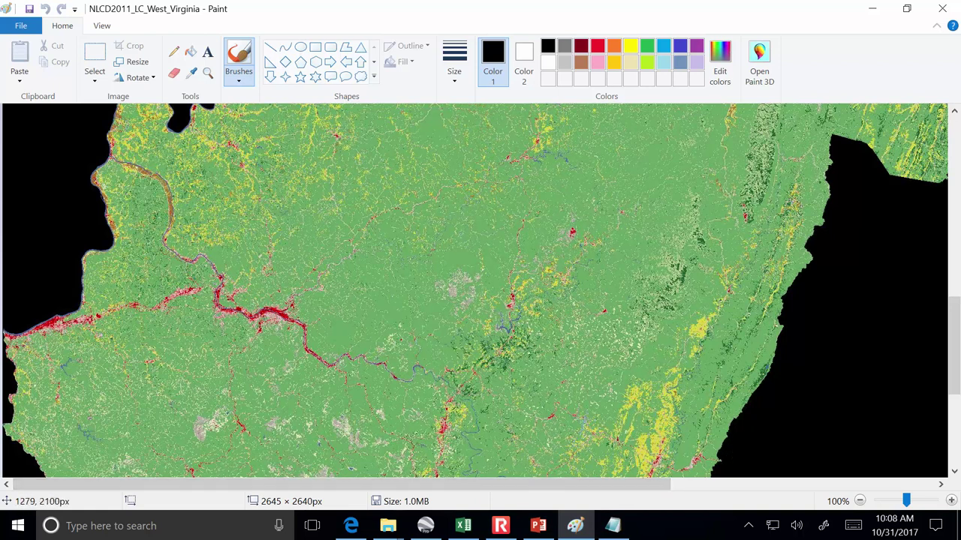
drag(954, 326, 954, 378)
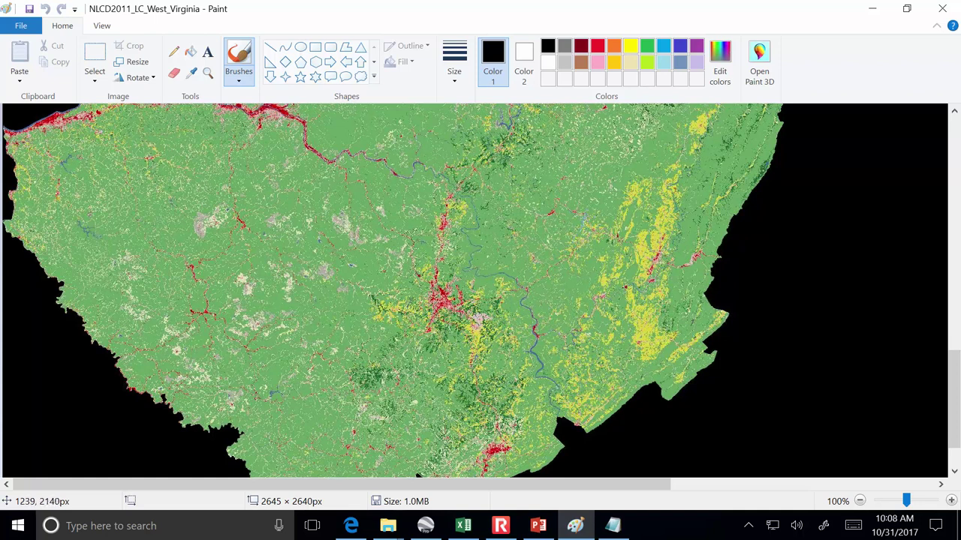
click(612, 525)
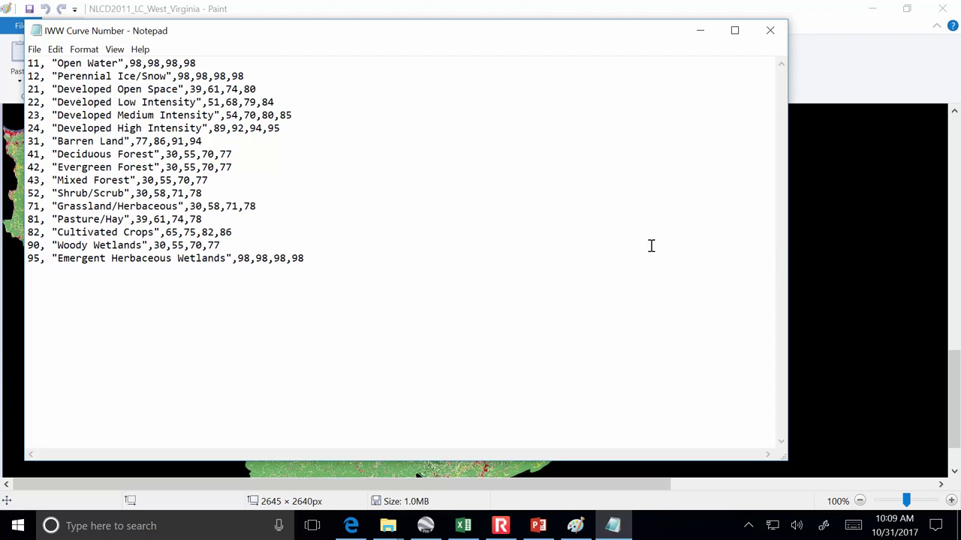
click(916, 124)
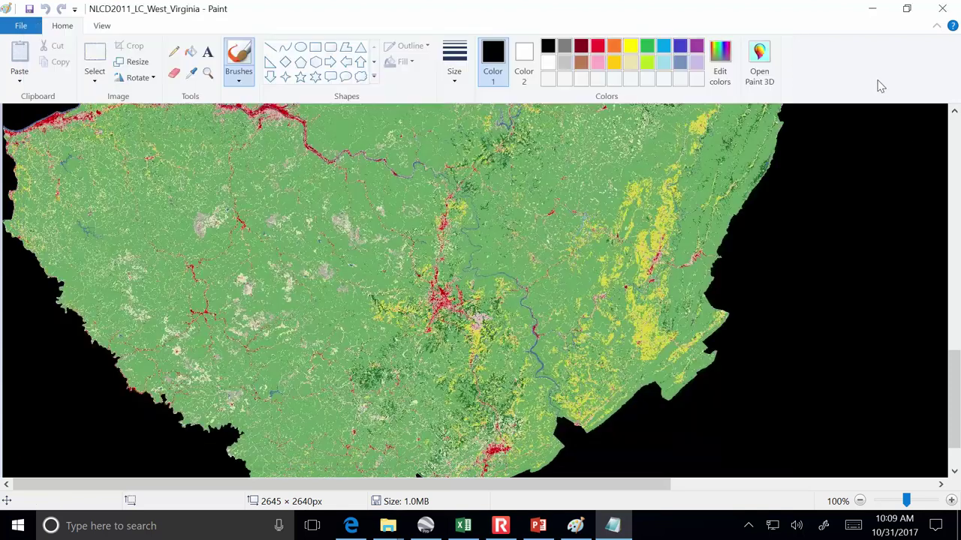
click(943, 8)
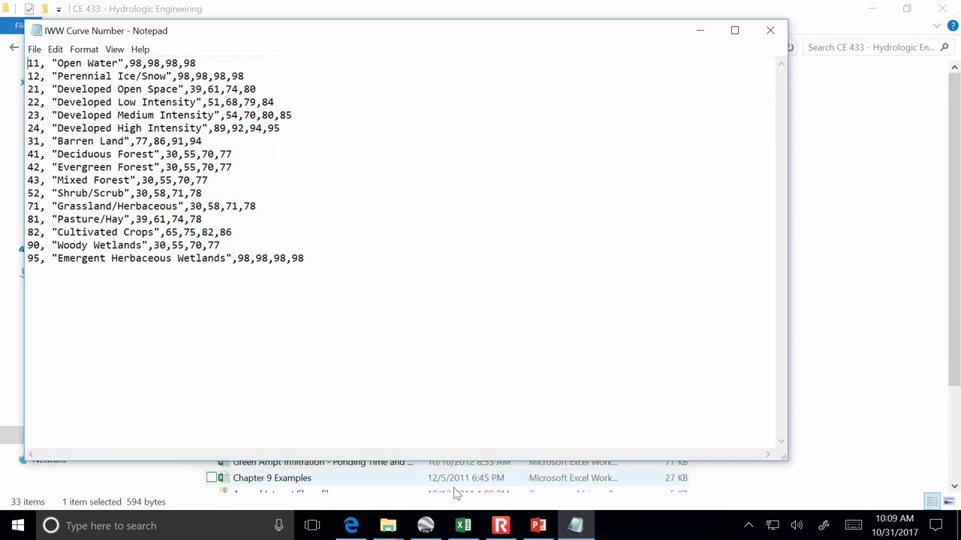
Switch to Google Earth Pro and browse for a file to open in C:\Temp with all file types shown
click(426, 525)
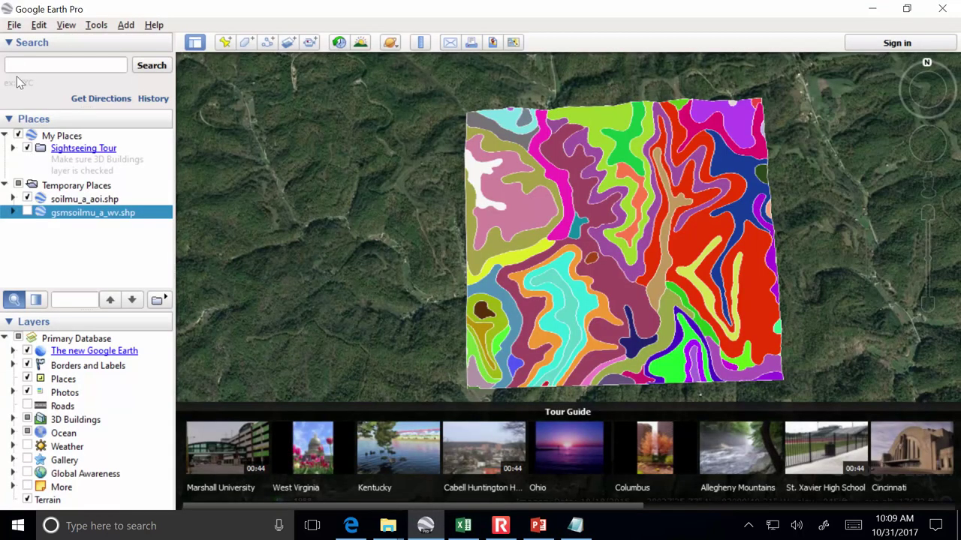
click(15, 25)
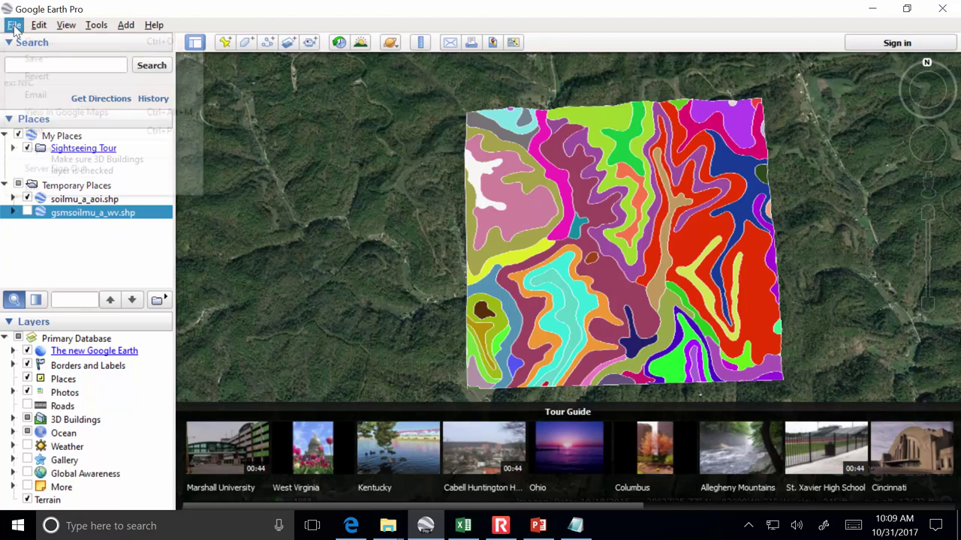
click(28, 45)
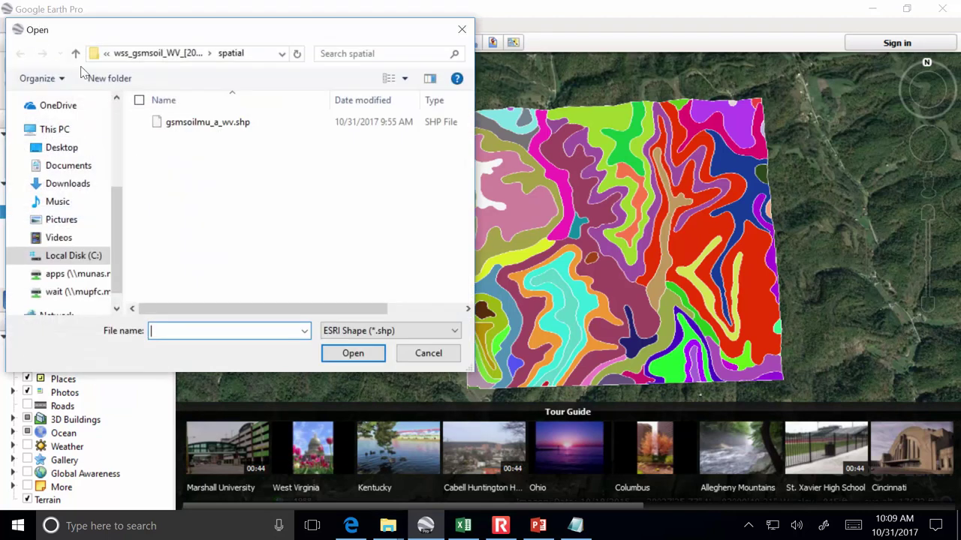
click(334, 320)
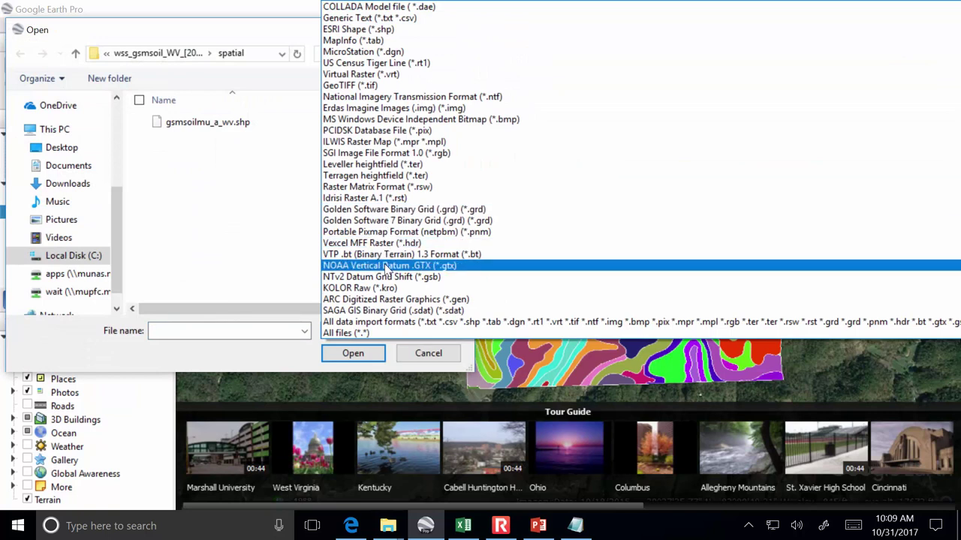
click(364, 332)
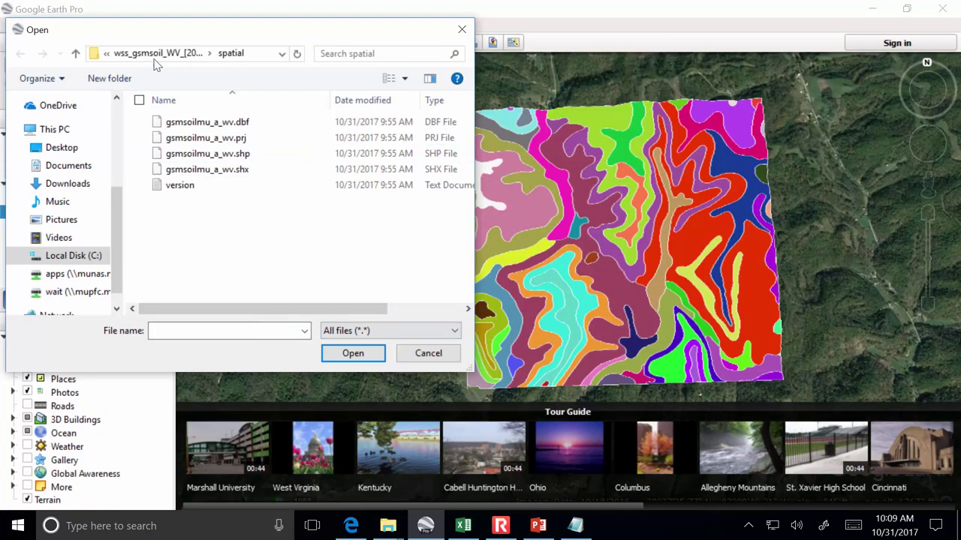
click(76, 56)
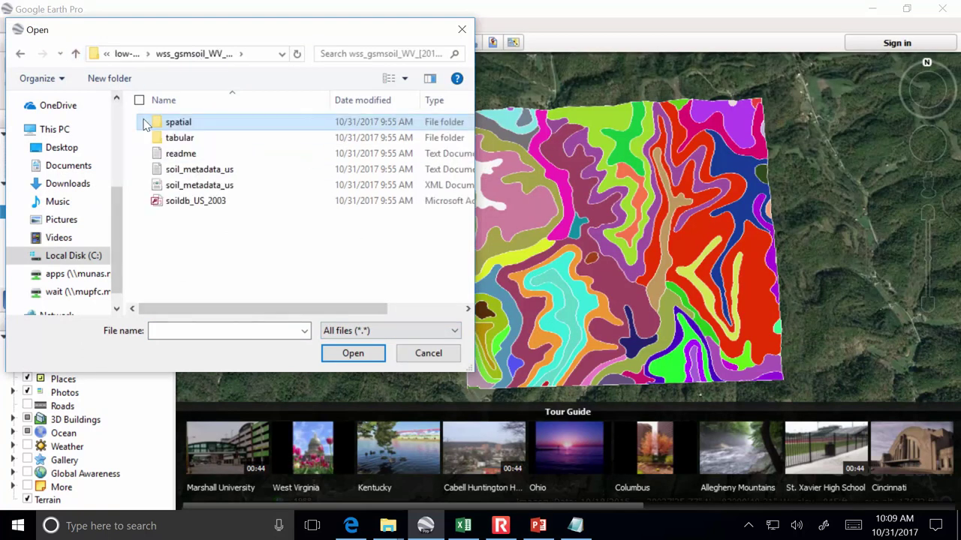
click(76, 54)
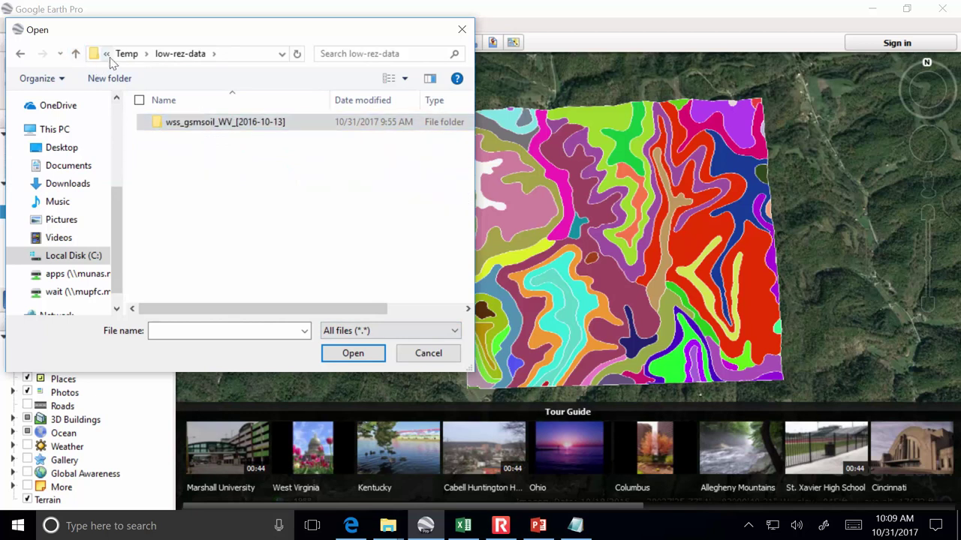
click(76, 54)
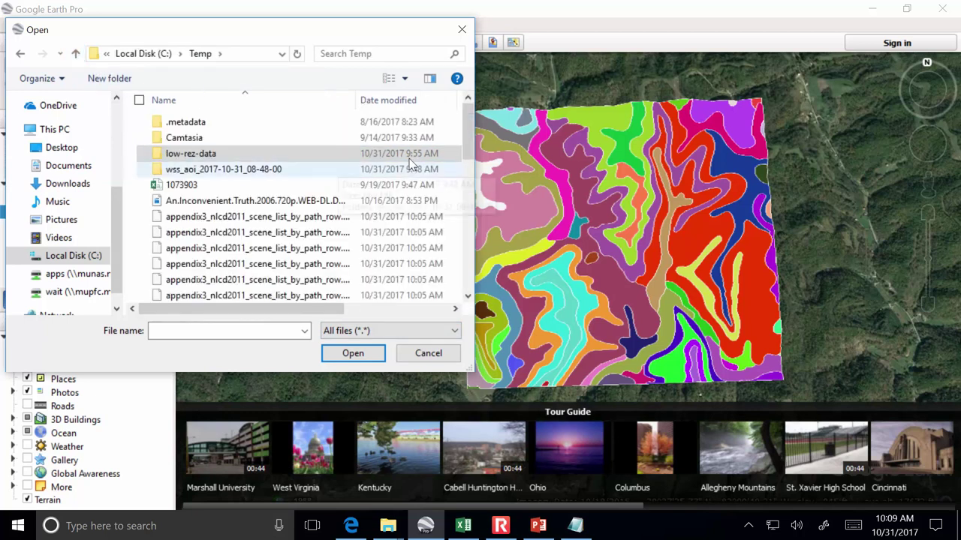
Try to import the NLCD2011_LC_West_Virginia TIF as a cropped full-resolution overlay centred near the Ohio–West Virginia border
scroll(469, 144, down, 1)
drag(469, 144, 466, 223)
drag(319, 306, 409, 300)
click(242, 278)
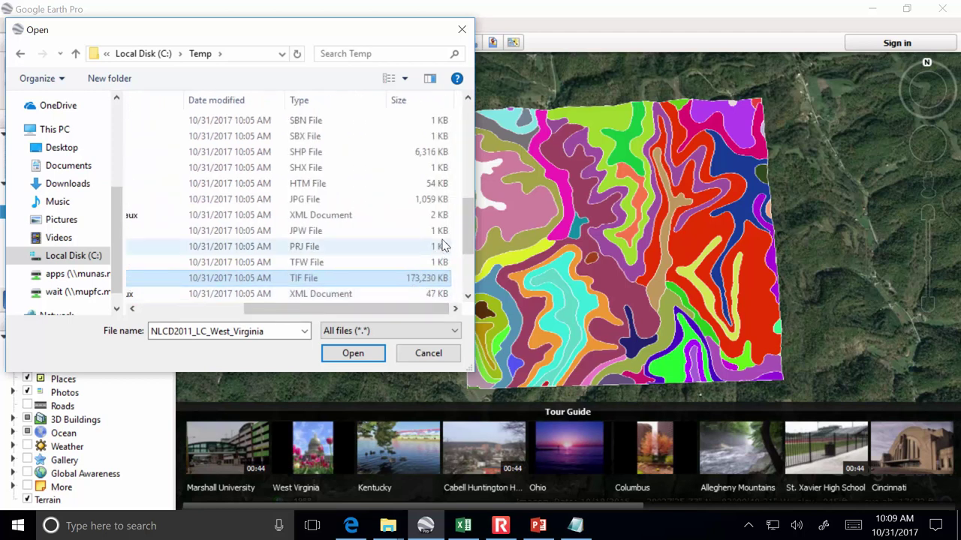
drag(406, 309, 300, 316)
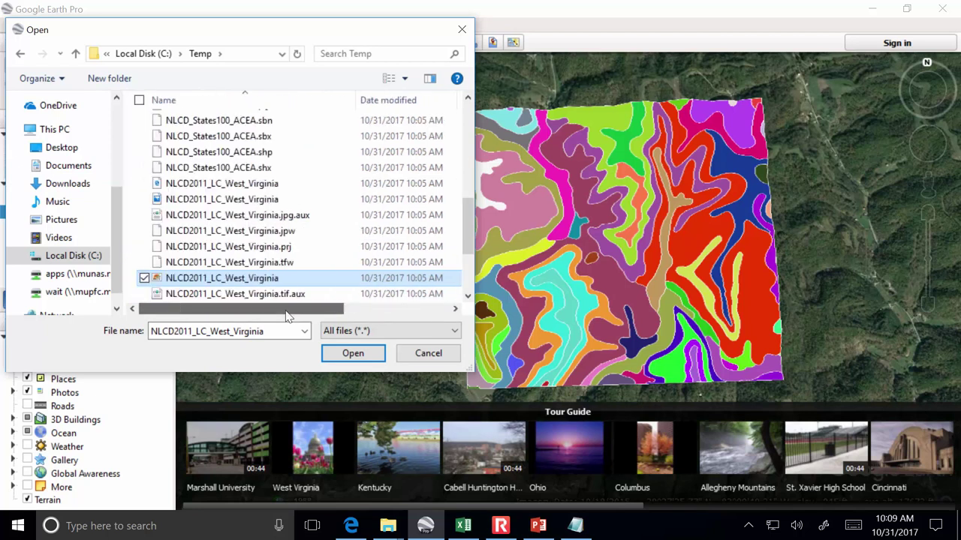
click(349, 362)
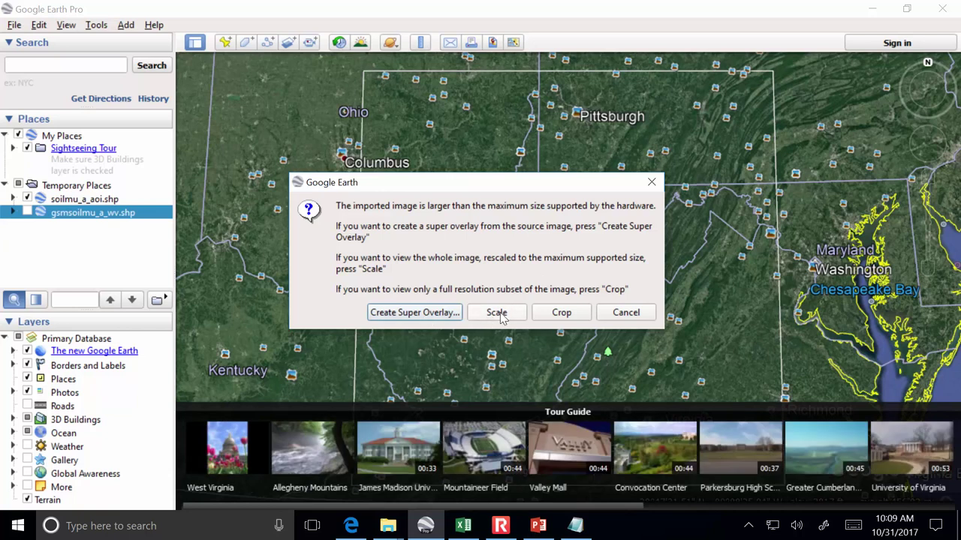
click(561, 315)
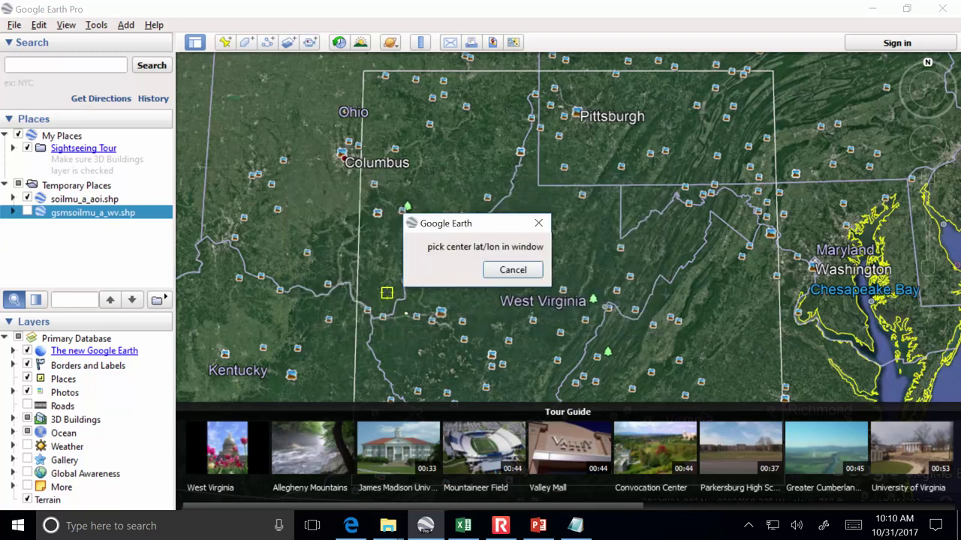
click(383, 268)
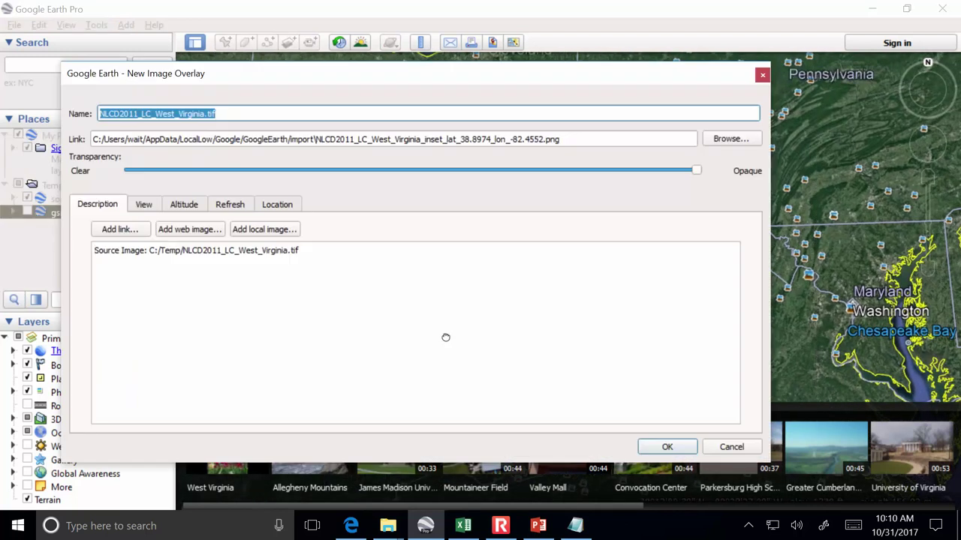
click(734, 450)
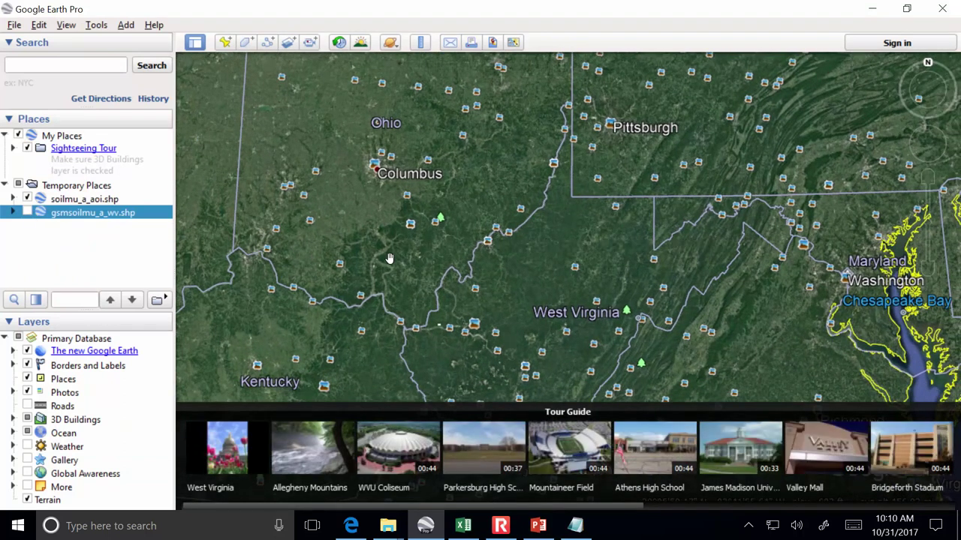
Import the NLCD2011_LC_West_Virginia TIF from C:\Temp as a scaled image overlay covering the whole state
click(17, 27)
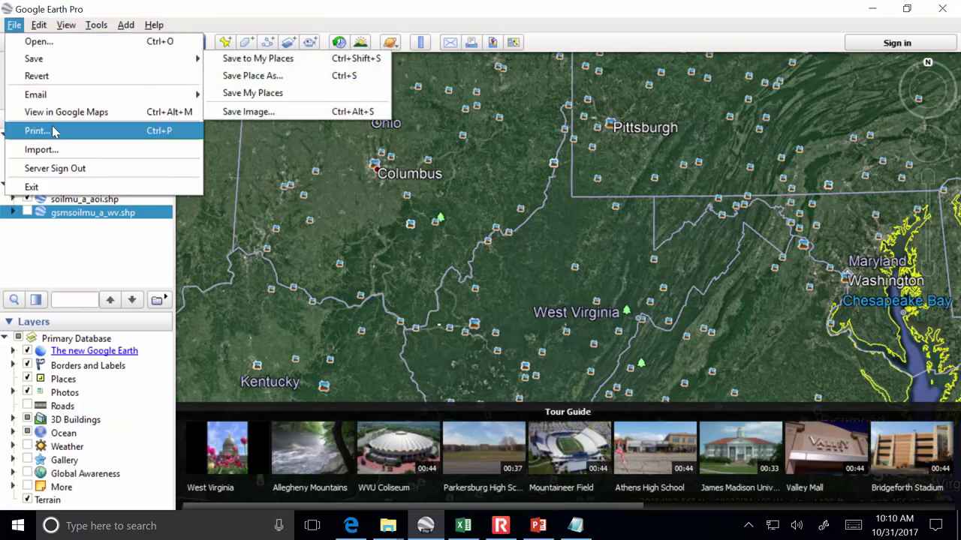
click(39, 42)
drag(466, 135, 462, 254)
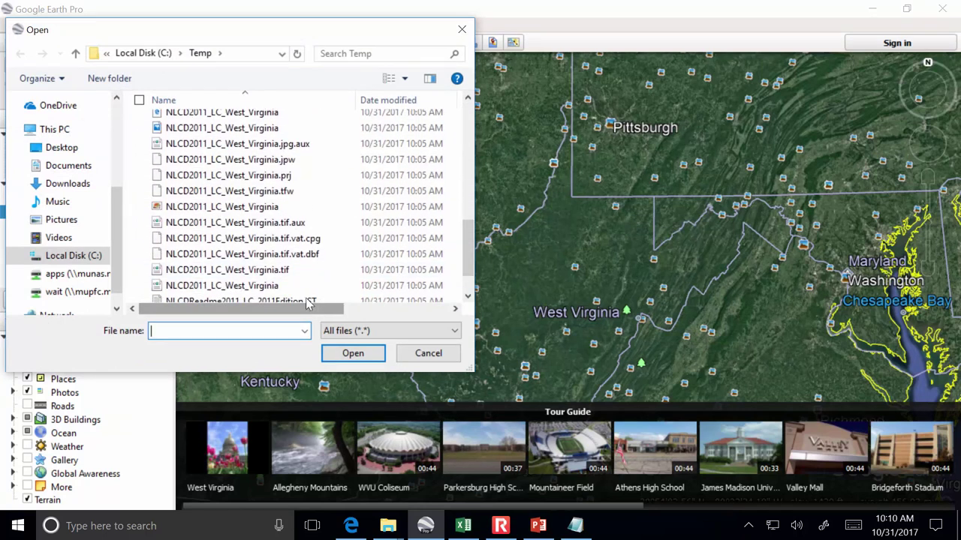
click(286, 269)
drag(301, 310, 409, 315)
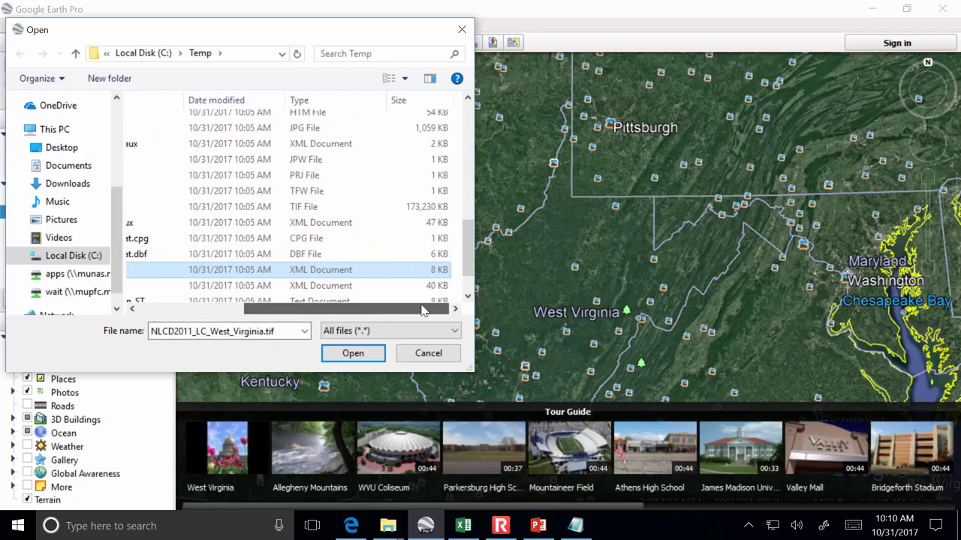
click(322, 207)
drag(319, 309, 212, 315)
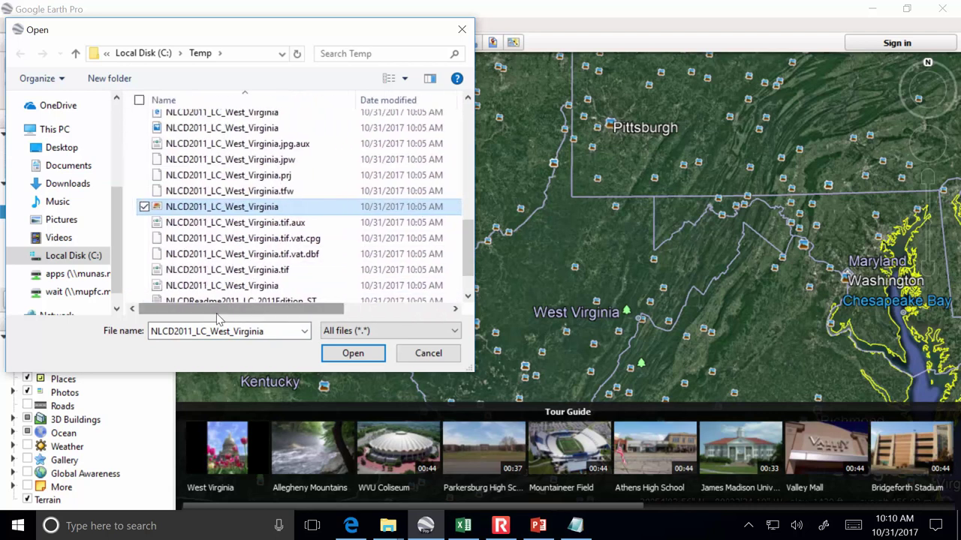
click(352, 352)
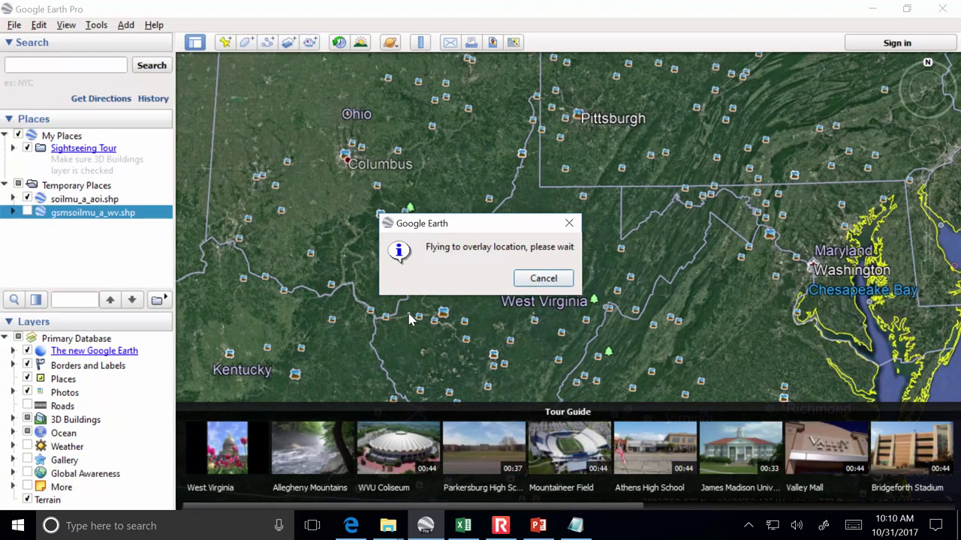
click(498, 315)
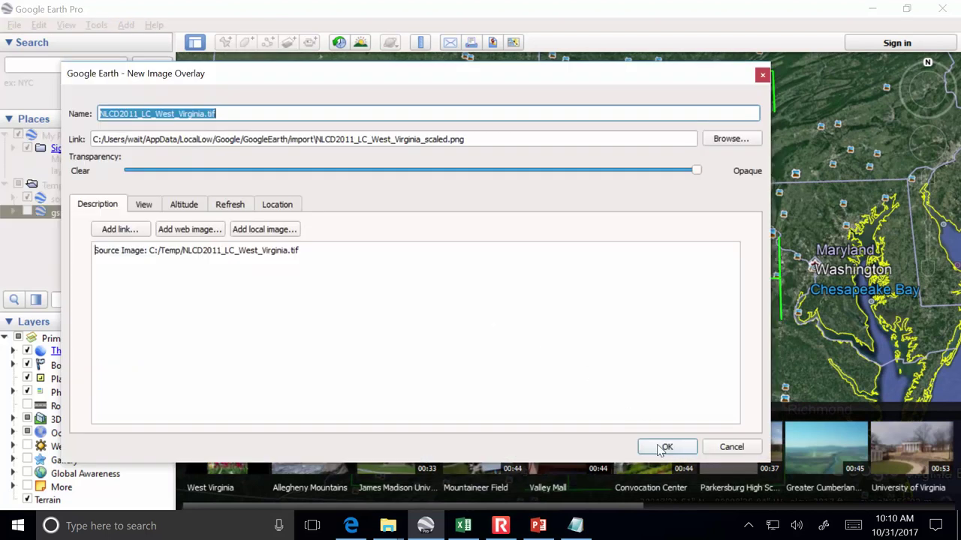
click(664, 448)
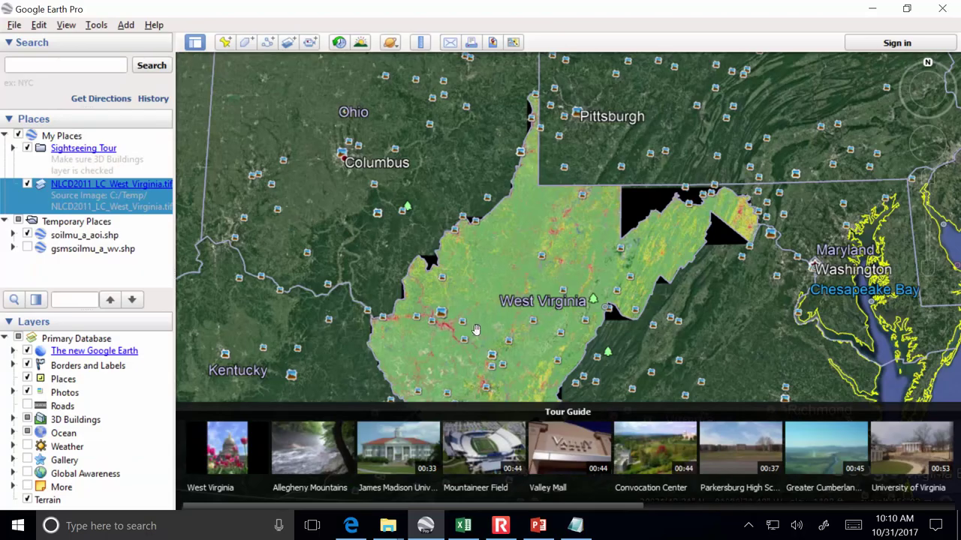
Examine the scaled land cover overlay's pixel detail around Barboursville and Pea Ridge, east of Huntington
scroll(398, 324, up, 2)
scroll(398, 324, up, 3)
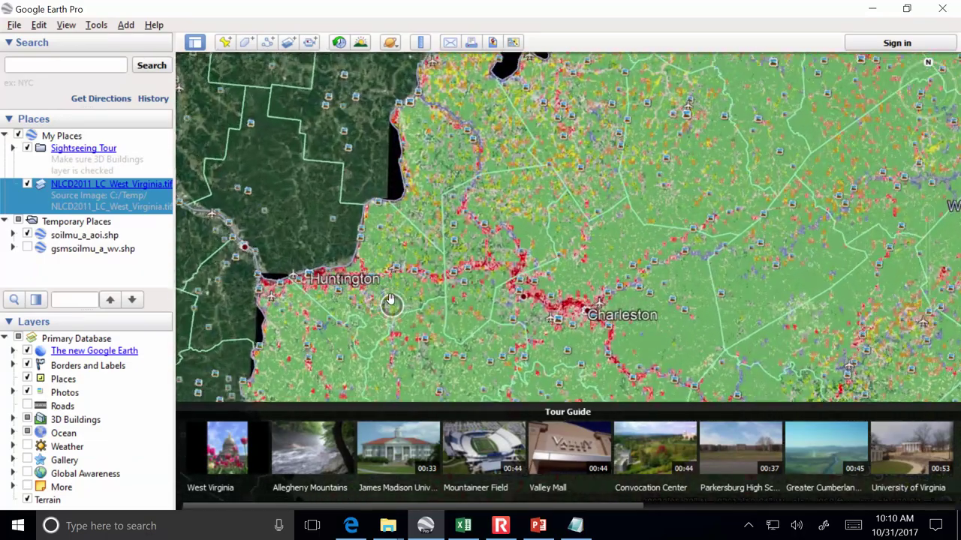
scroll(343, 279, up, 2)
scroll(343, 280, up, 3)
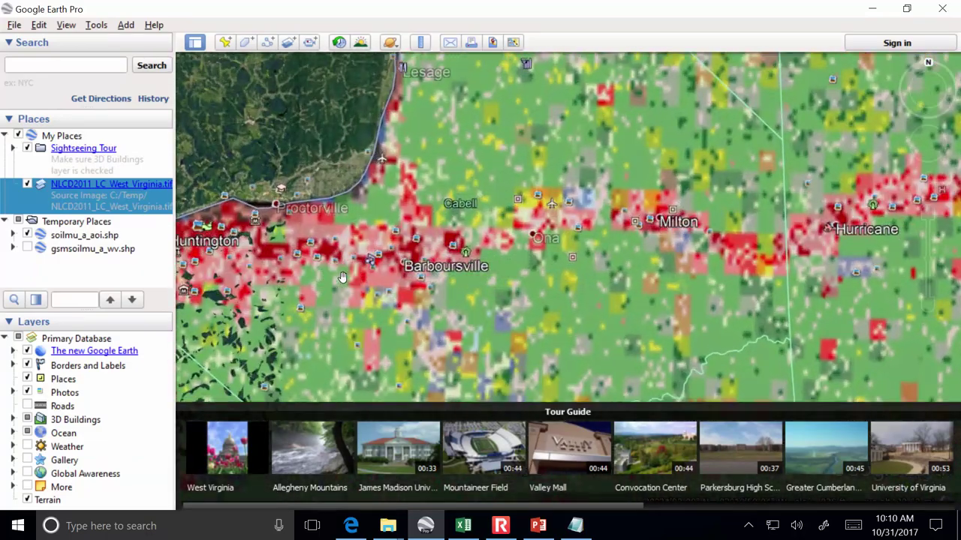
scroll(341, 277, up, 2)
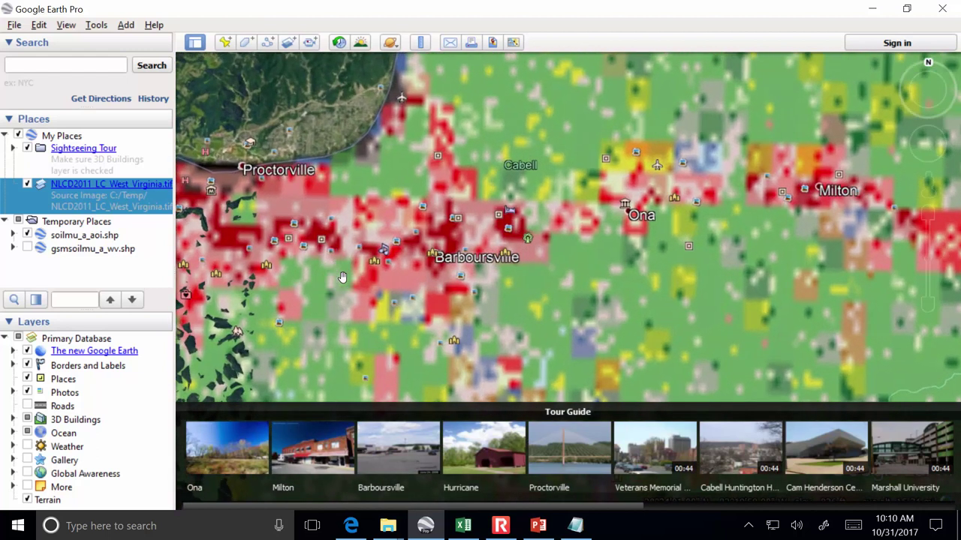
scroll(341, 278, up, 2)
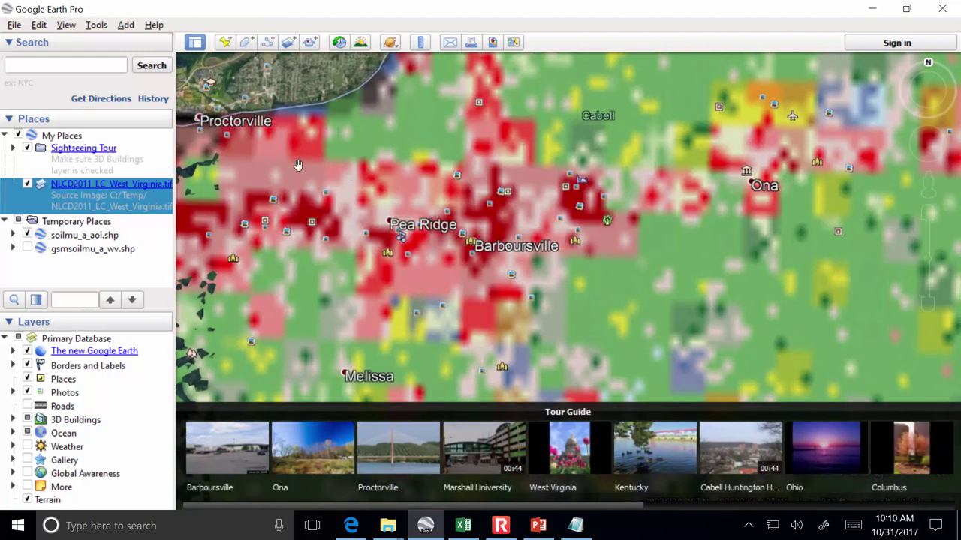
scroll(304, 166, up, 2)
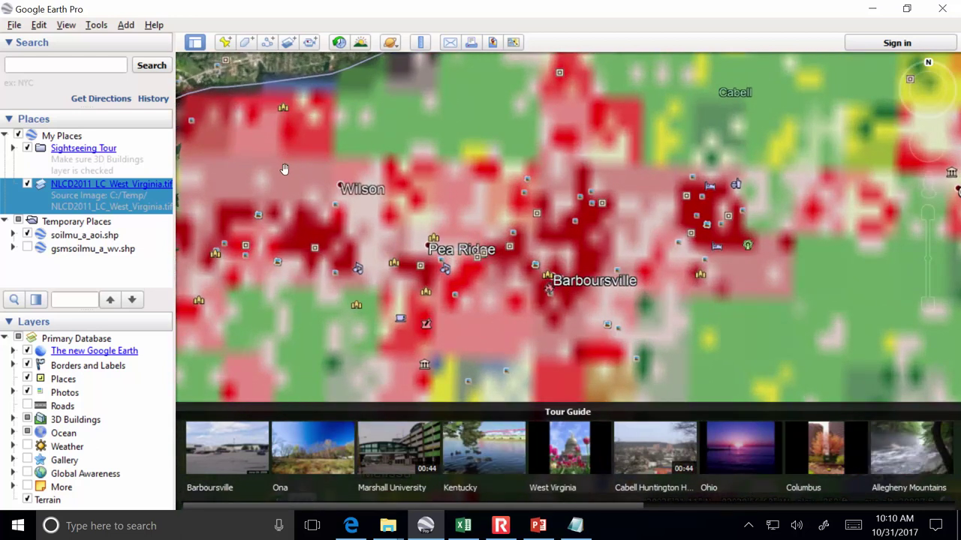
Hide the scaled NLCD2011_LC_West_Virginia.tif overlay and delete it from My Places
click(27, 185)
right_click(28, 185)
mouse_move(91, 190)
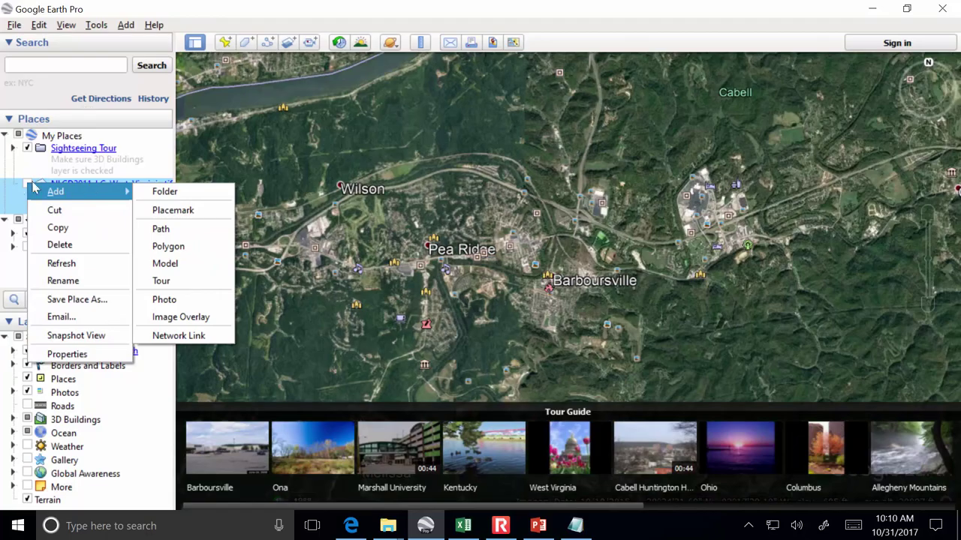
double_click(56, 190)
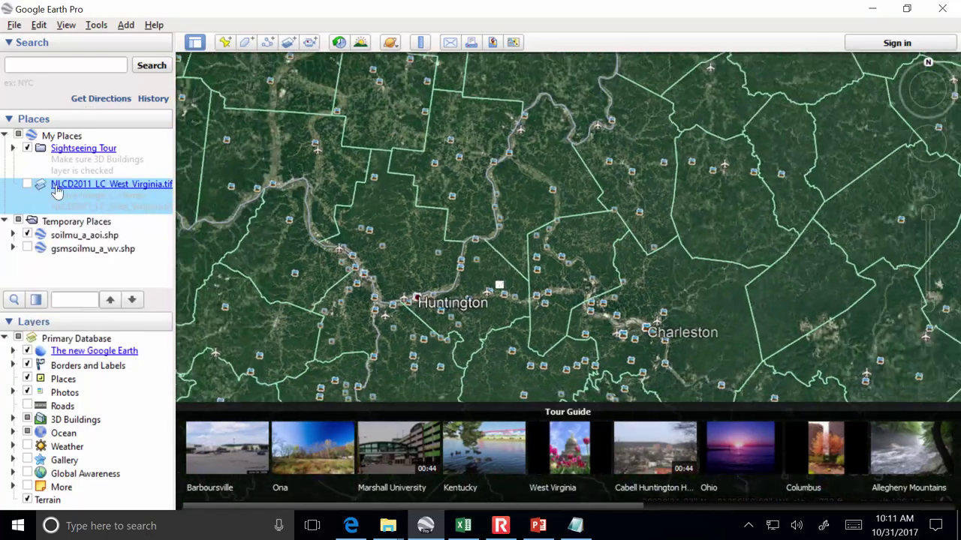
right_click(71, 185)
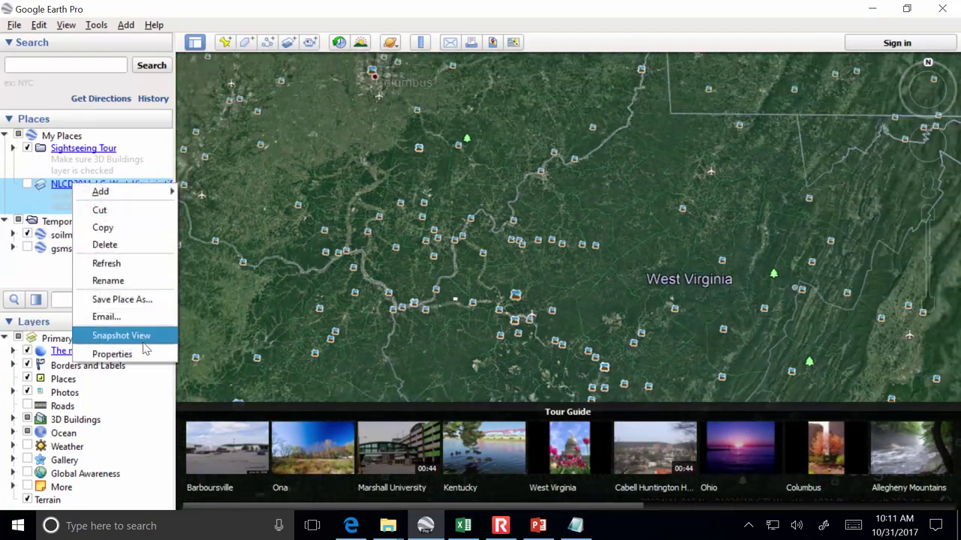
click(146, 252)
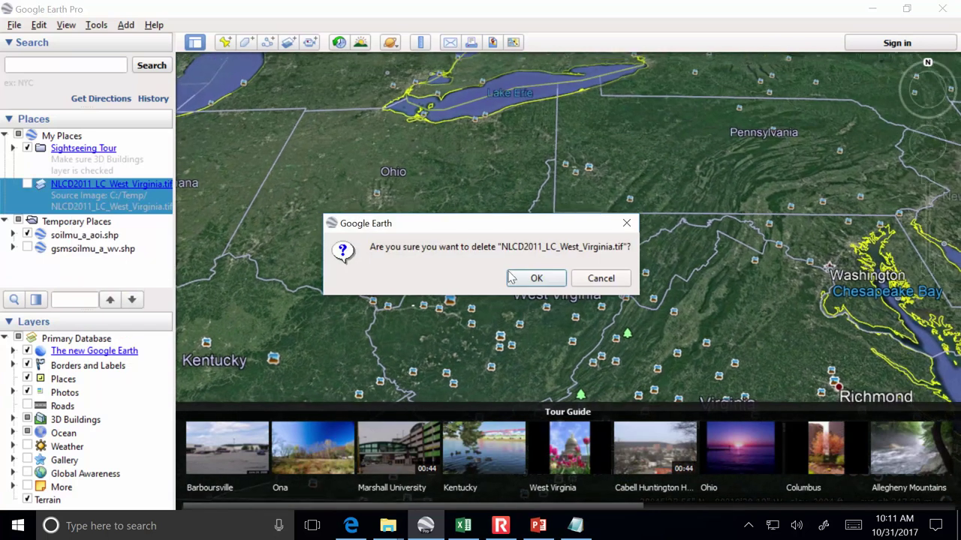
click(536, 277)
Open the NLCD2011_LC_West_Virginia TIF file from C:\Temp again for import
click(14, 25)
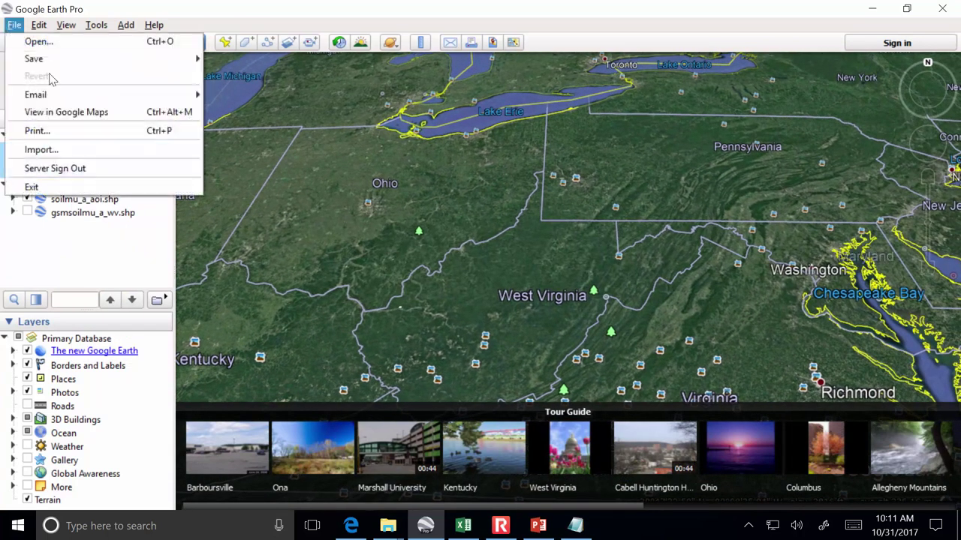
key(Escape)
key(ctrl+o)
scroll(339, 218, down, 10)
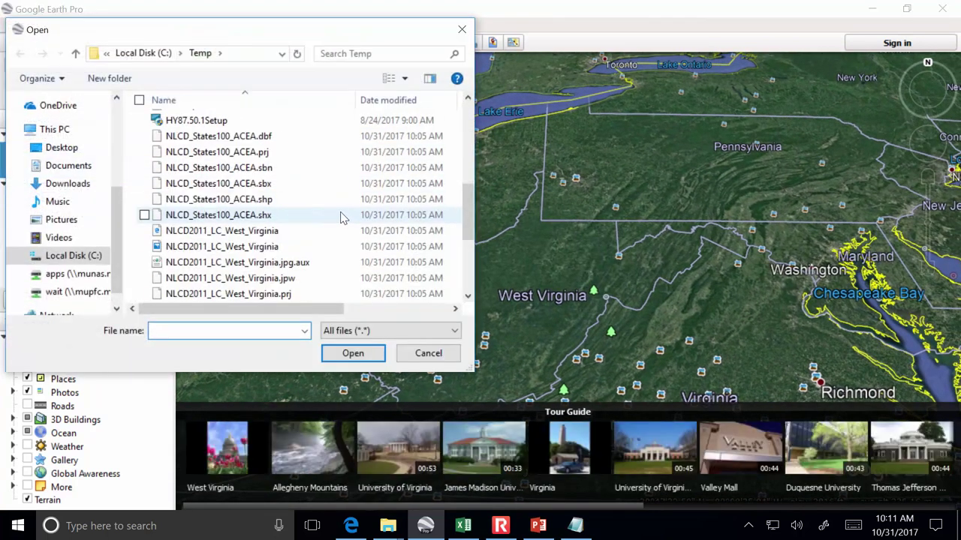
scroll(333, 229, up, 3)
drag(319, 310, 349, 319)
scroll(317, 240, down, 2)
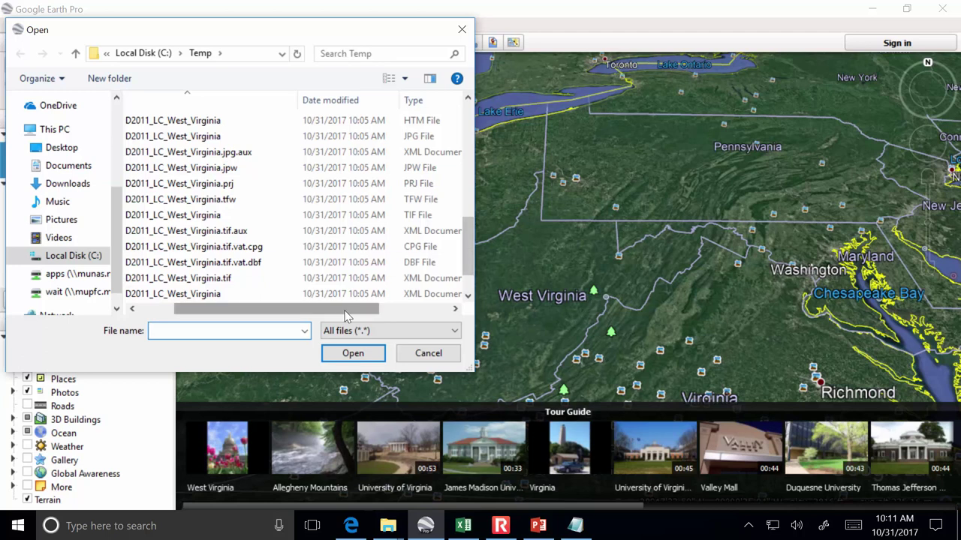
drag(316, 309, 385, 310)
click(291, 218)
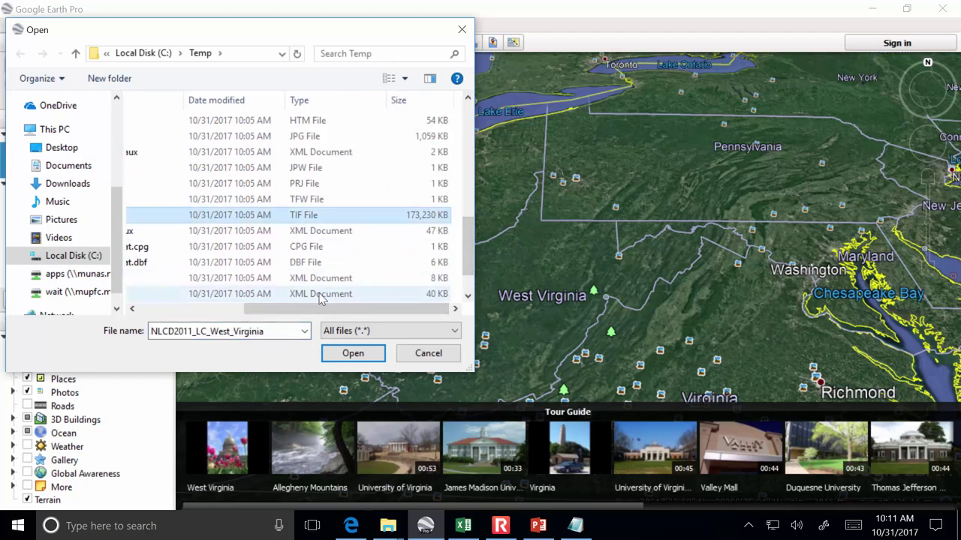
drag(319, 309, 214, 319)
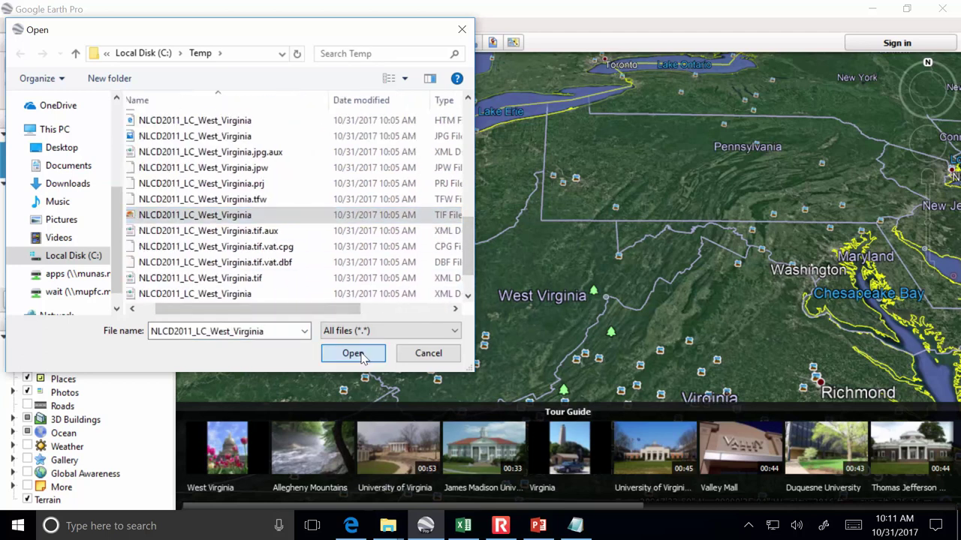
click(353, 352)
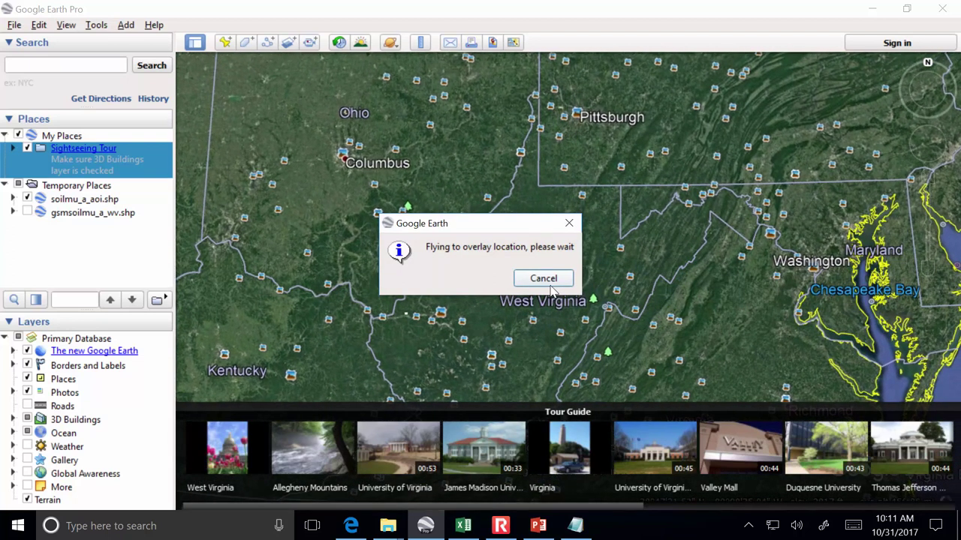
Crop the land cover image around a centre point between Huntington and Charleston and add it as an overlay
click(561, 313)
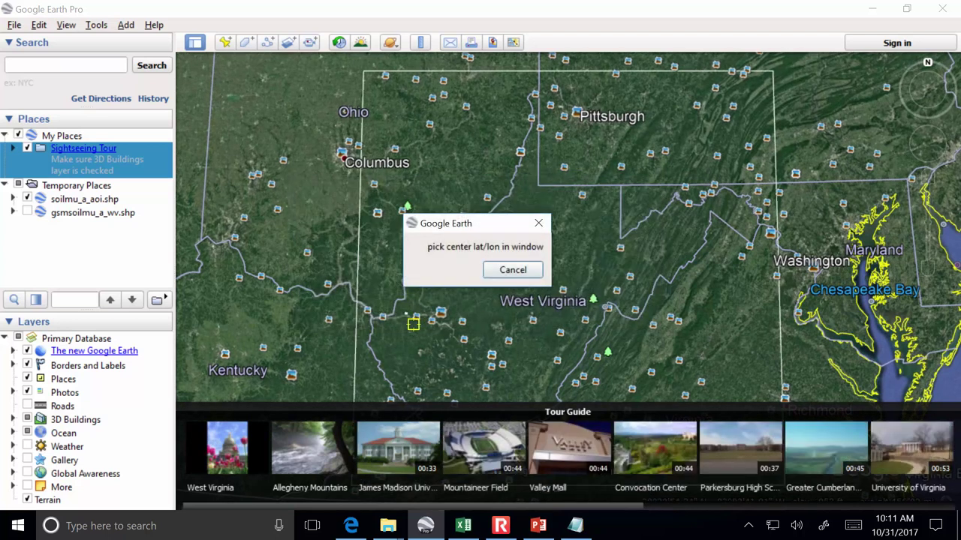
click(412, 322)
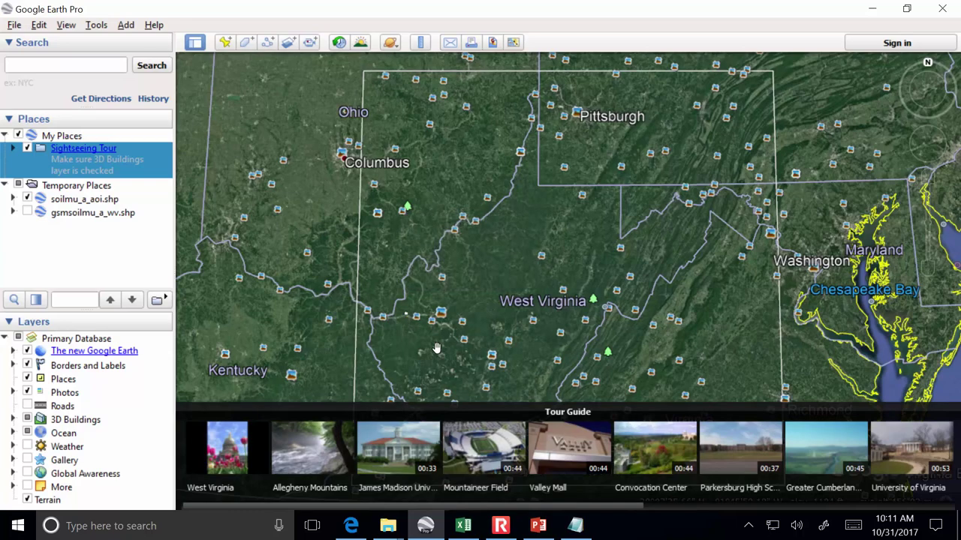
click(680, 449)
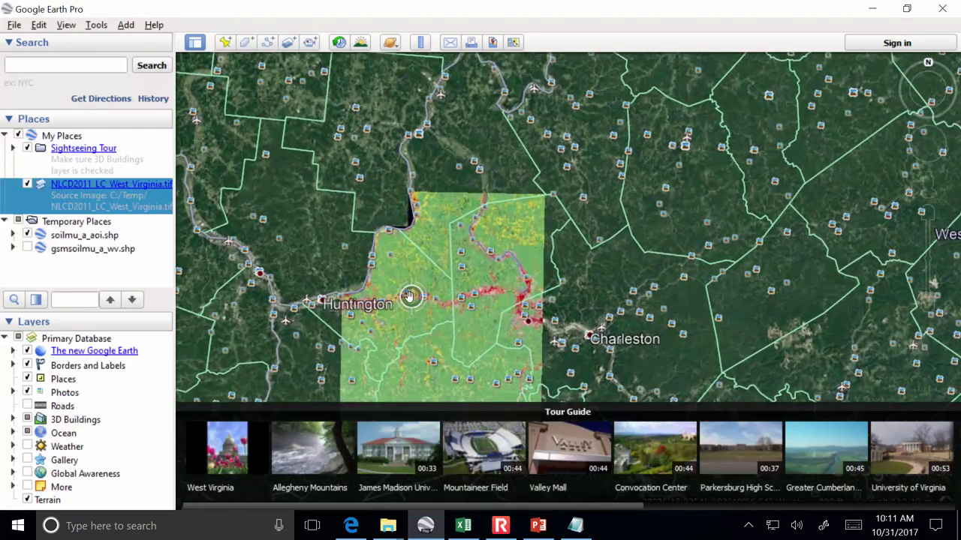
Examine the cropped overlay's land cover classes around Ona and Milton, including roads, developed areas and the surrounding forest
scroll(403, 293, up, 5)
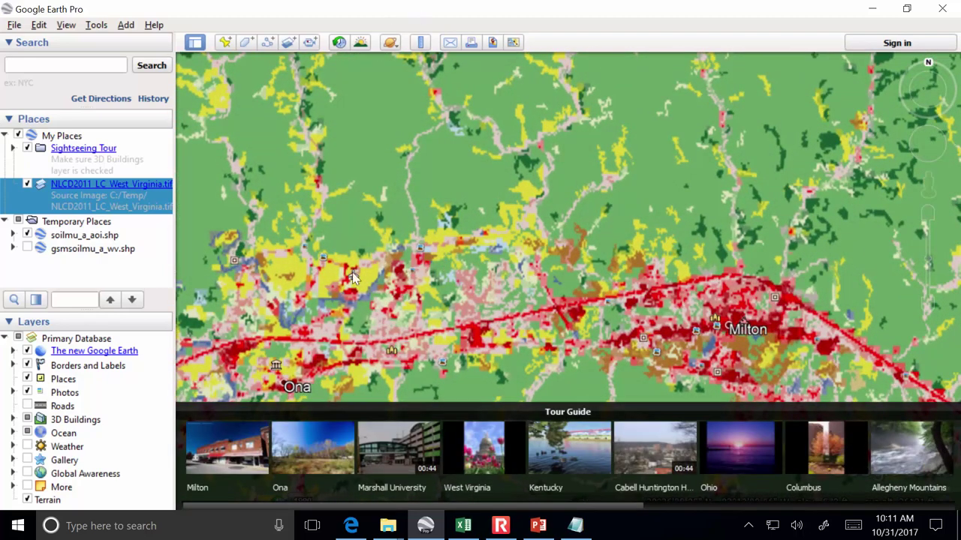
scroll(347, 274, up, 2)
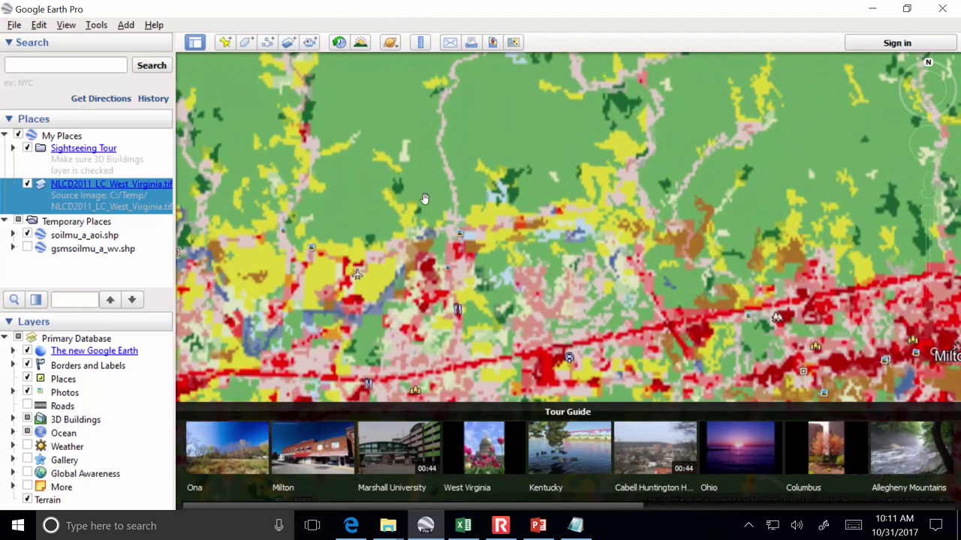
scroll(424, 197, up, 2)
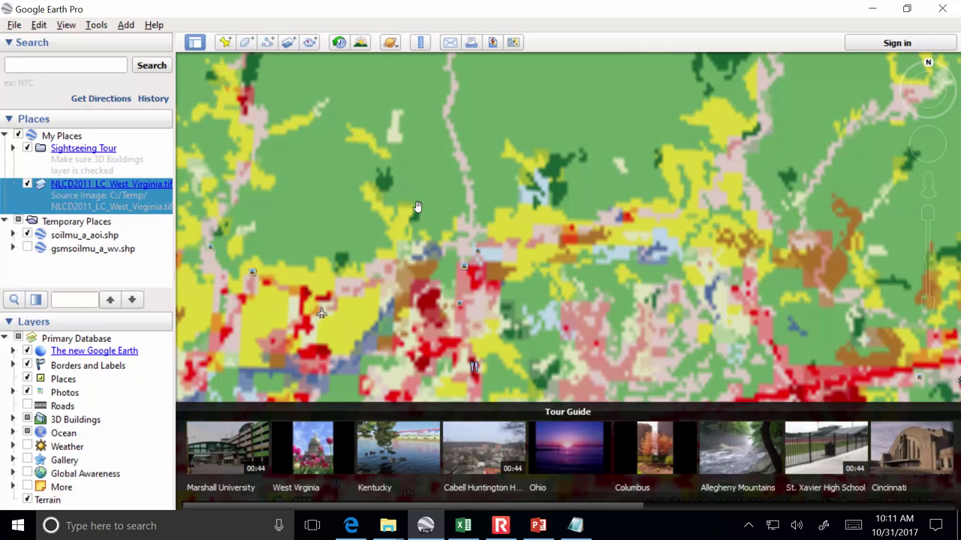
scroll(436, 184, down, 3)
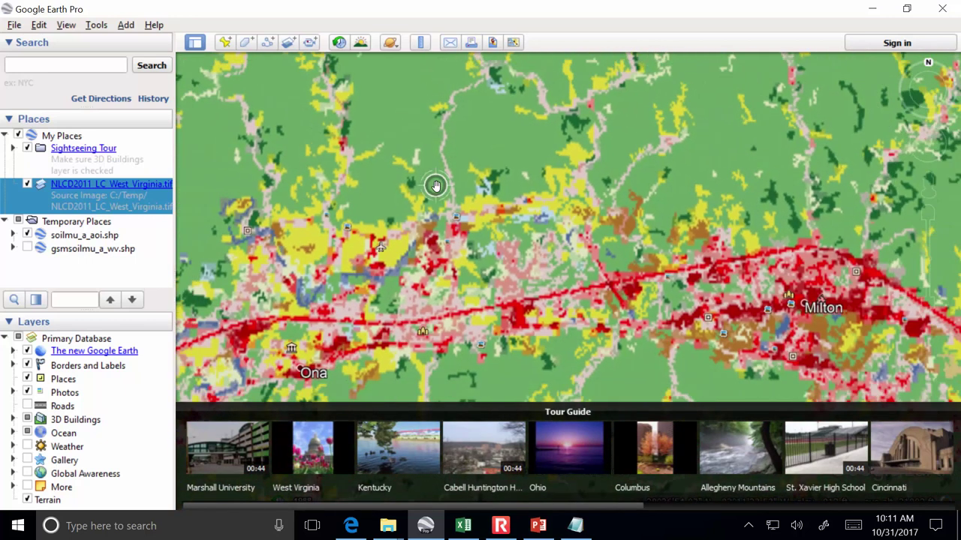
scroll(436, 184, down, 3)
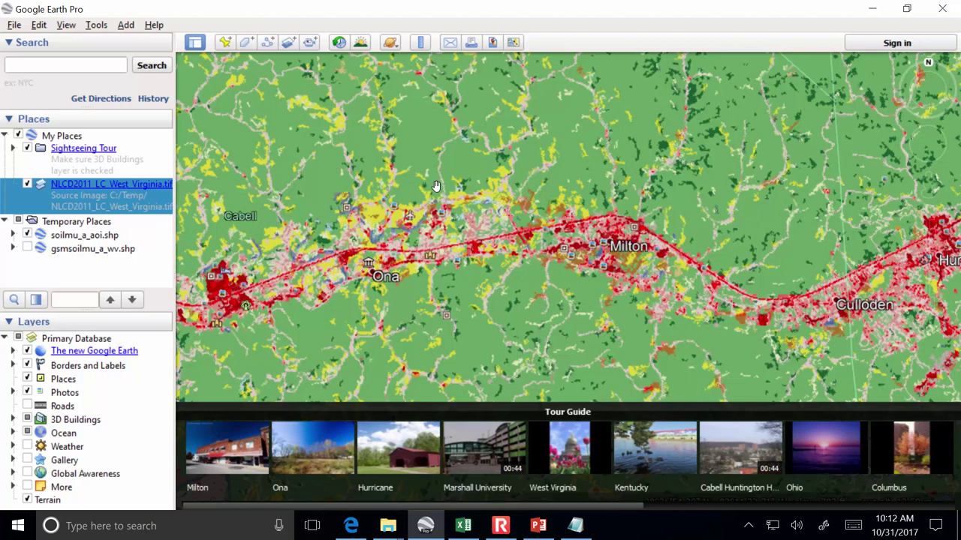
scroll(568, 241, up, 2)
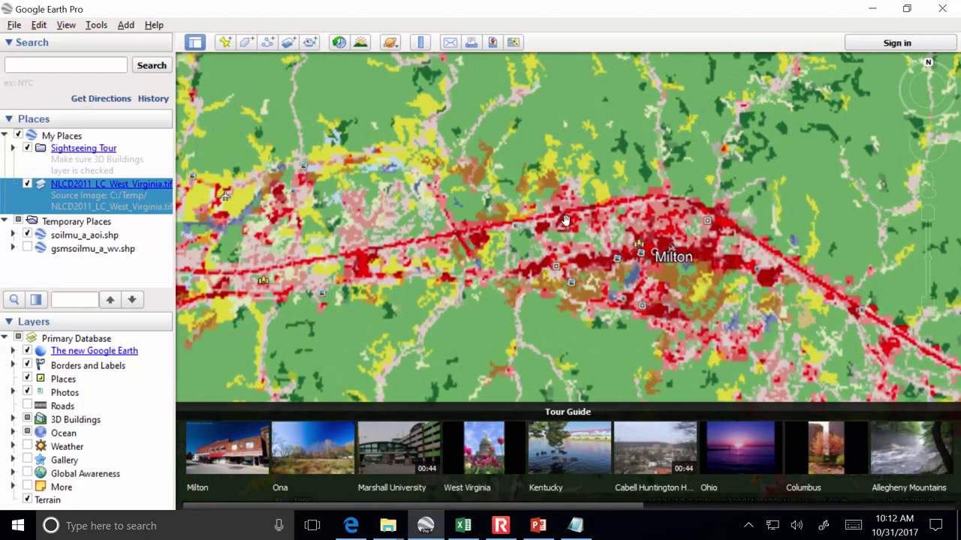
scroll(651, 255, up, 2)
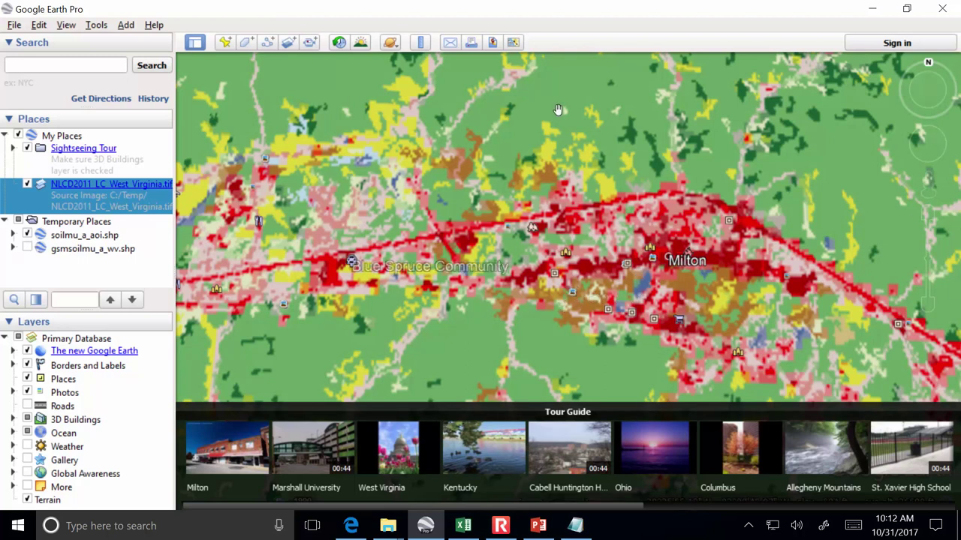
Show the gsmsoilmu_a_wv.shp soil map units and hide the NLCD2011_LC_West_Virginia.tif overlay around Milton
click(27, 248)
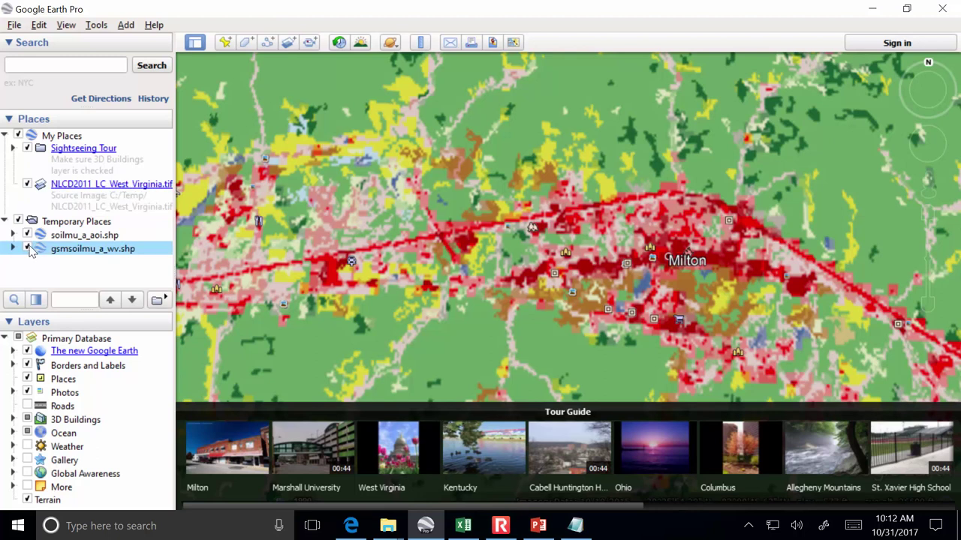
double_click(105, 250)
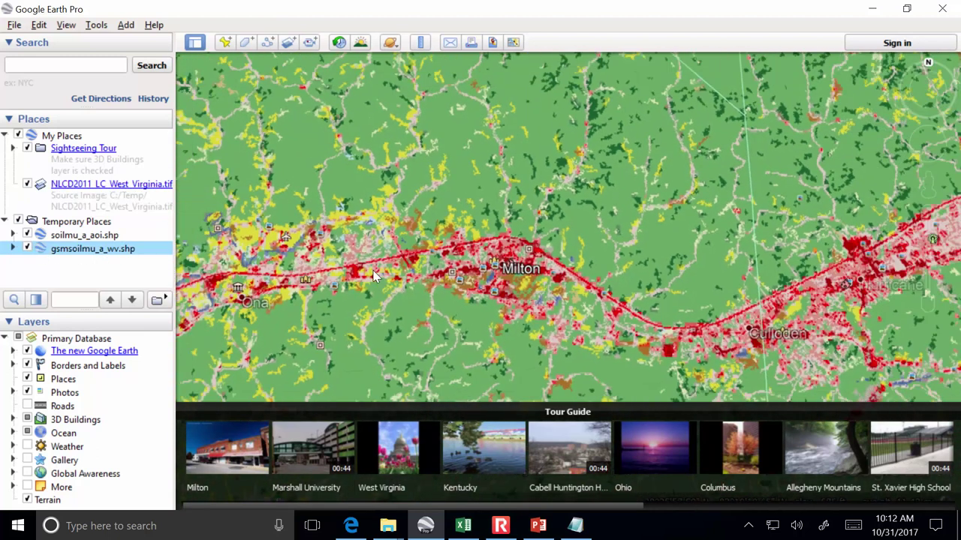
click(27, 184)
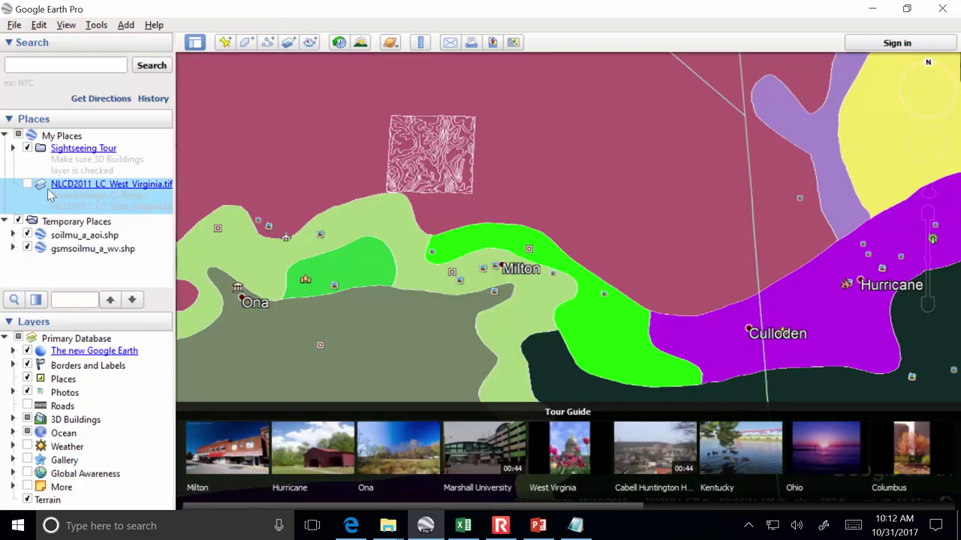
Hide the gsmsoilmu_a_wv.shp layer and examine the detailed soil map units of soilmu_a_aoi.shp north of Milton
click(28, 248)
scroll(675, 176, up, 3)
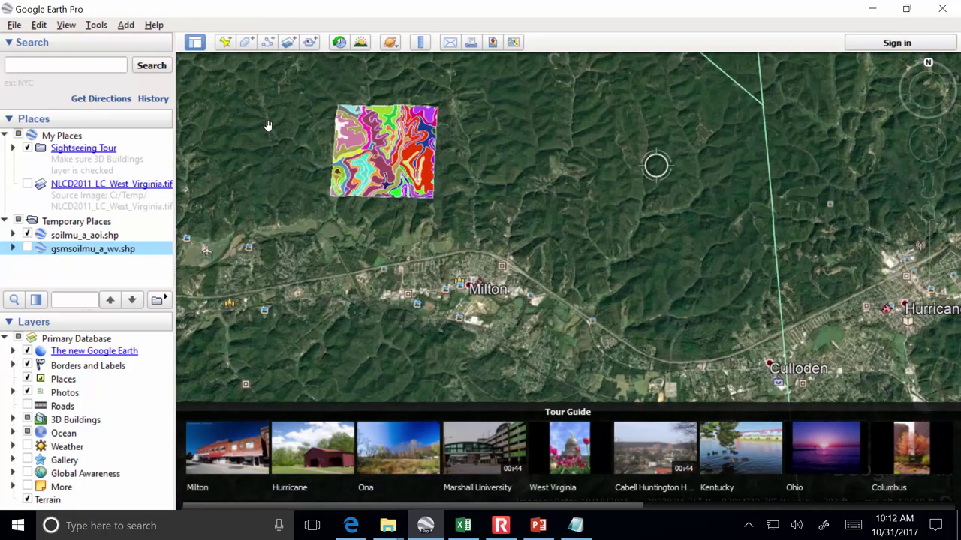
scroll(264, 121, up, 5)
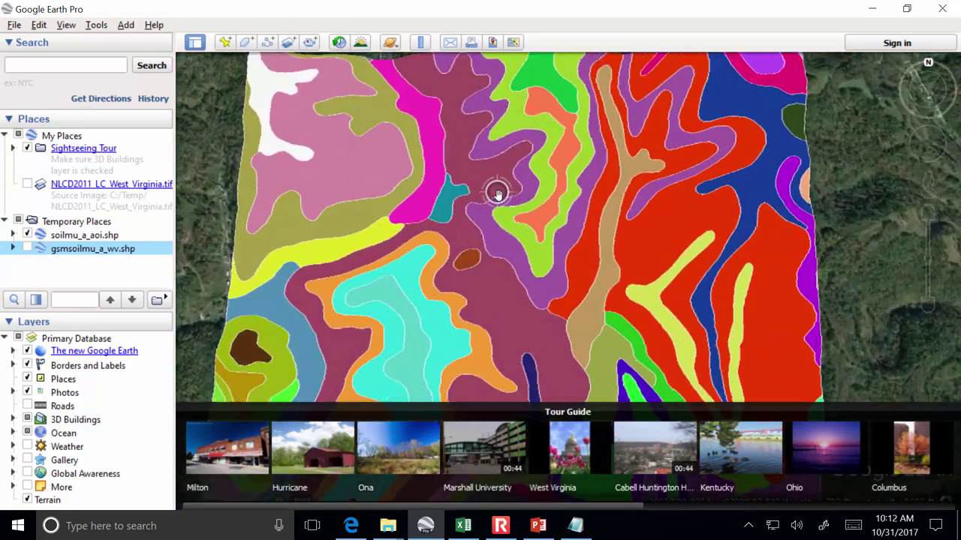
scroll(526, 214, down, 3)
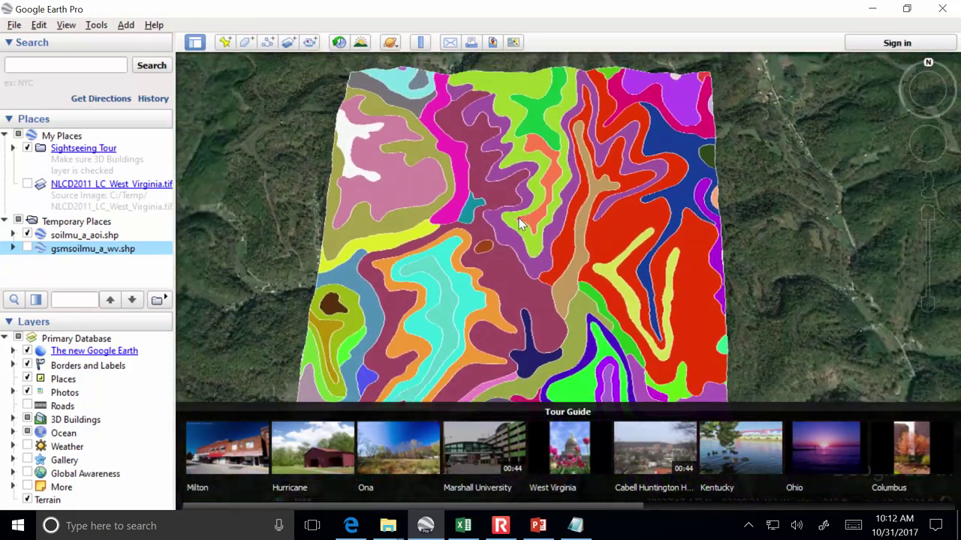
scroll(555, 227, up, 5)
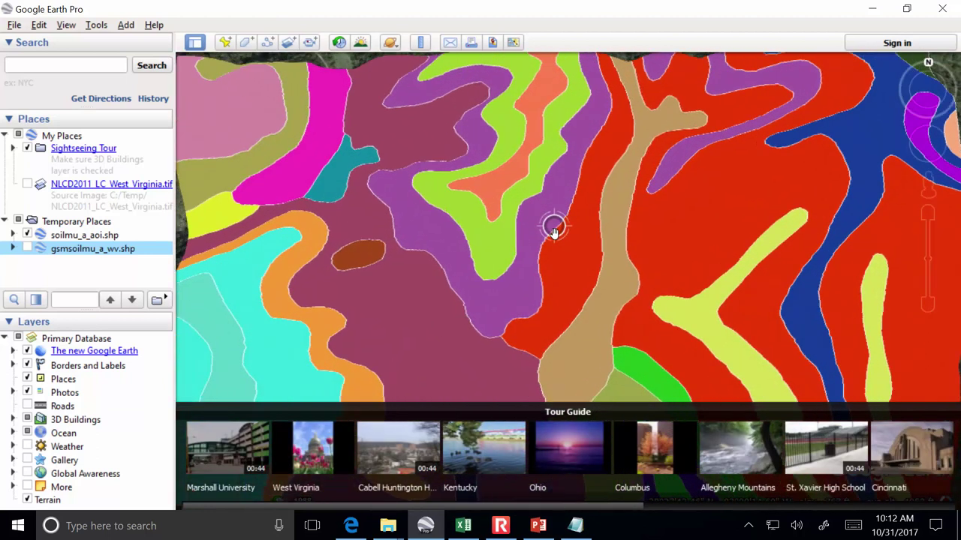
scroll(558, 225, up, 3)
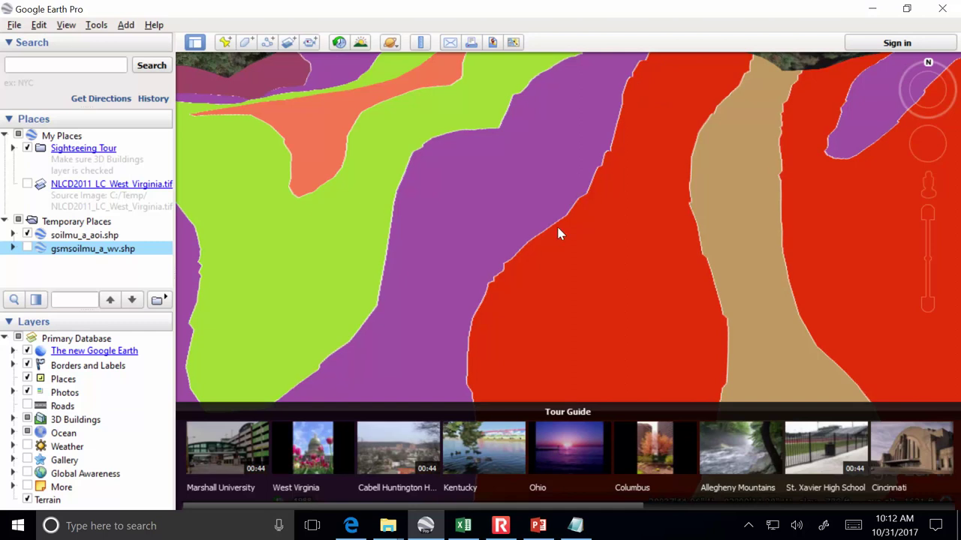
scroll(495, 266, down, 5)
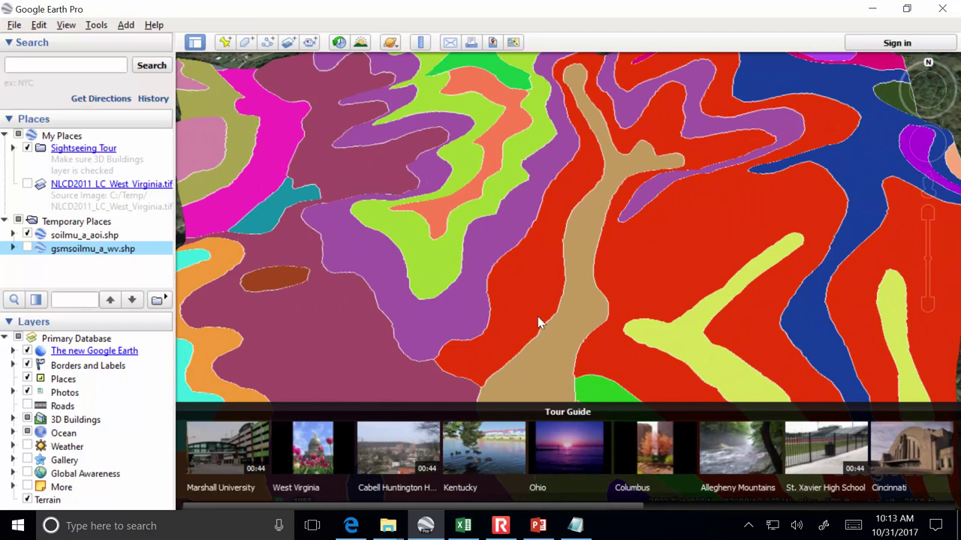
Show the gsmsoilmu_a_wv.shp layer and the NLCD2011_LC_West_Virginia.tif overlay again
click(28, 248)
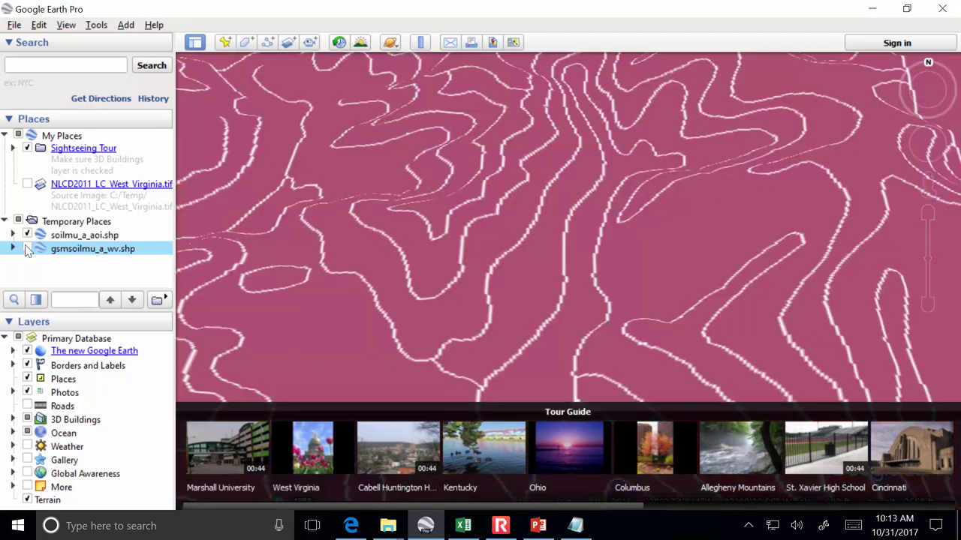
click(27, 183)
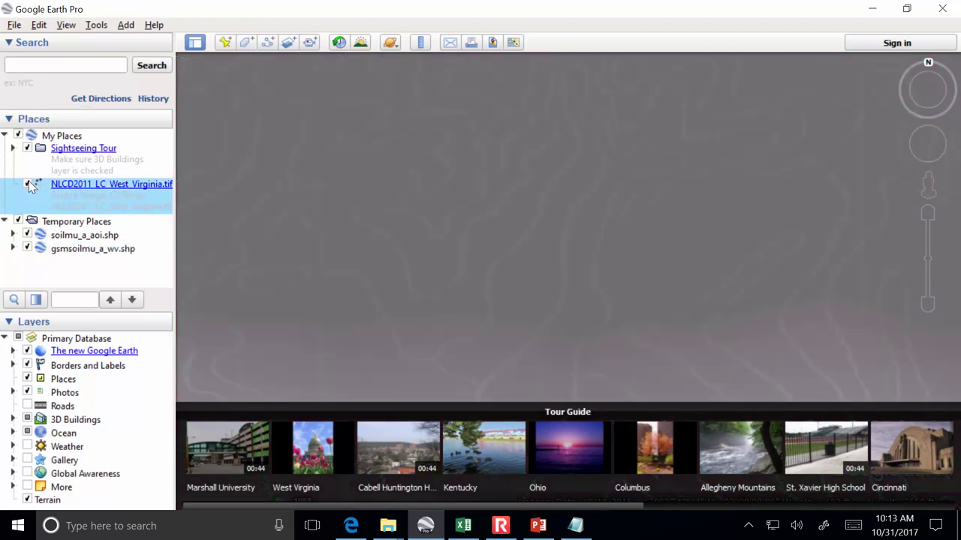
scroll(593, 302, down, 5)
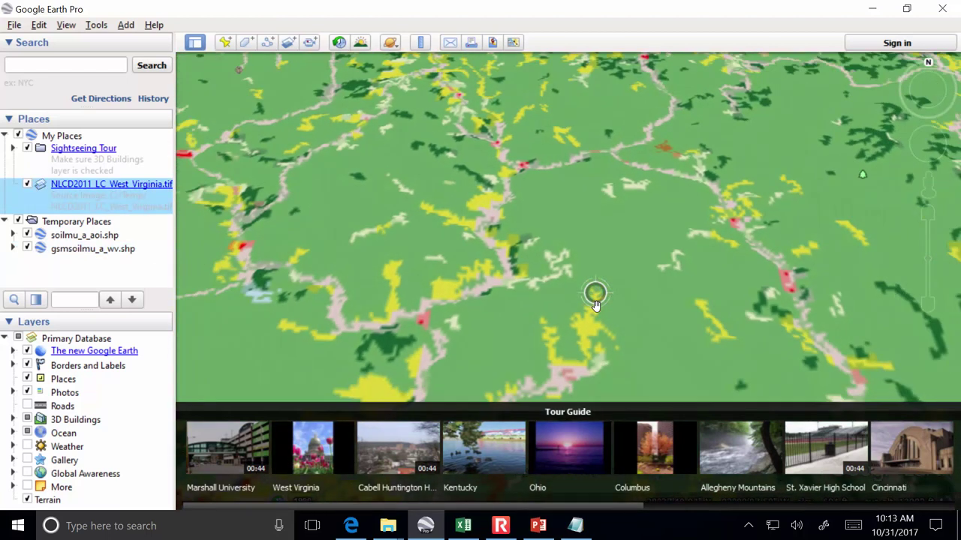
scroll(598, 303, down, 3)
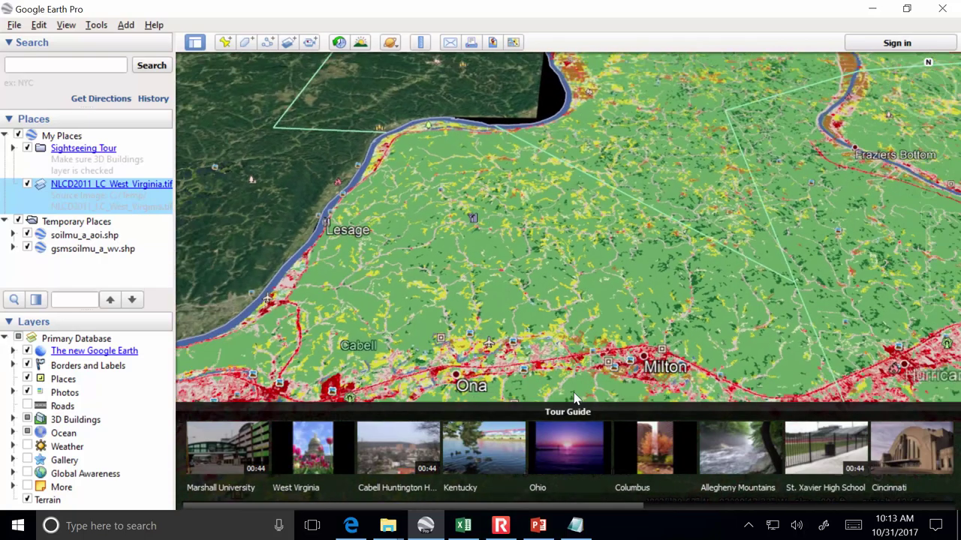
Examine the land cover classes around Ona and Milton and review the IWW Curve Number table in Notepad
scroll(508, 228, up, 5)
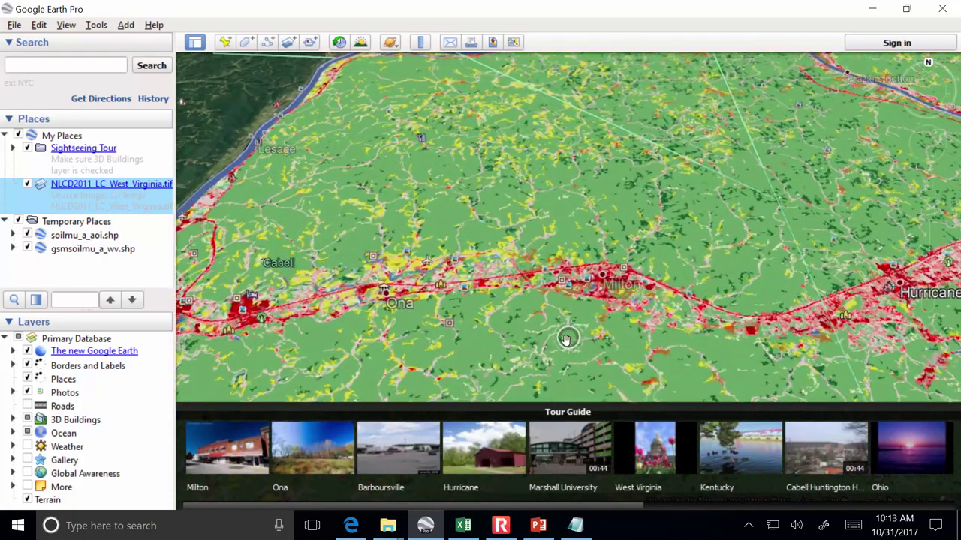
scroll(523, 293, up, 3)
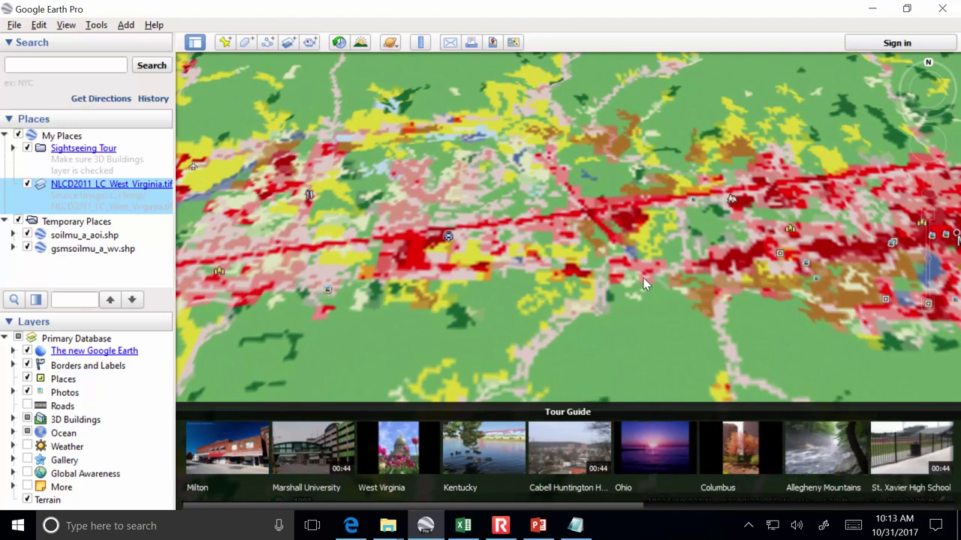
scroll(638, 280, up, 2)
drag(638, 278, 608, 225)
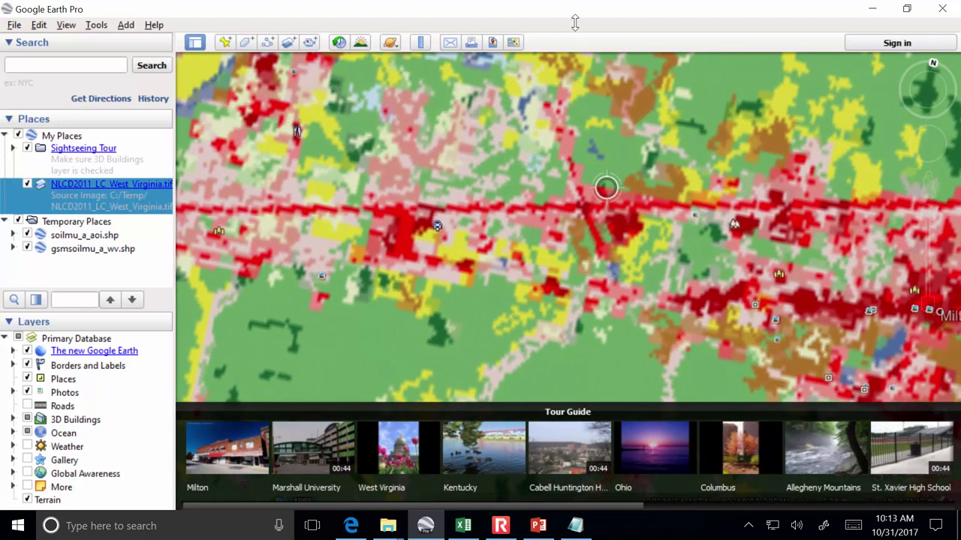
key(u)
scroll(668, 299, down, 3)
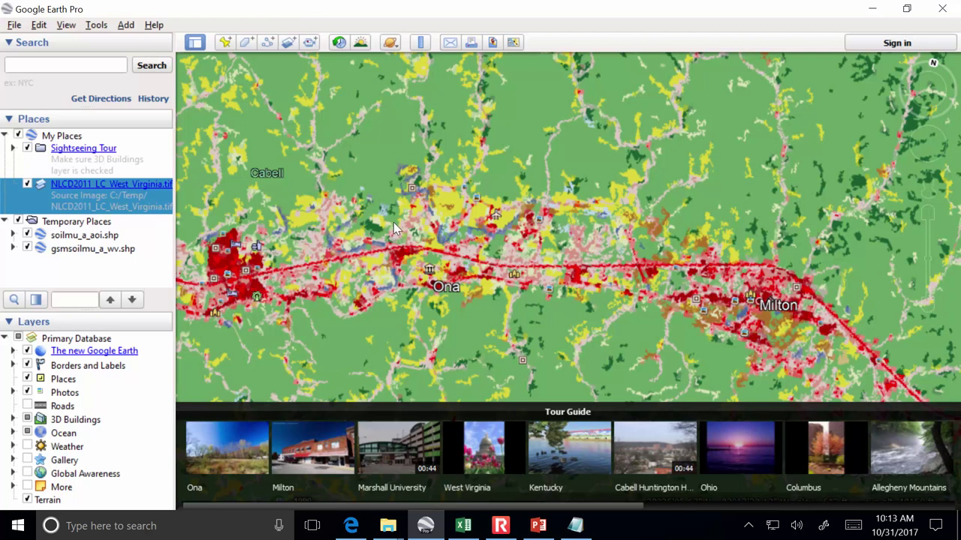
scroll(394, 218, up, 3)
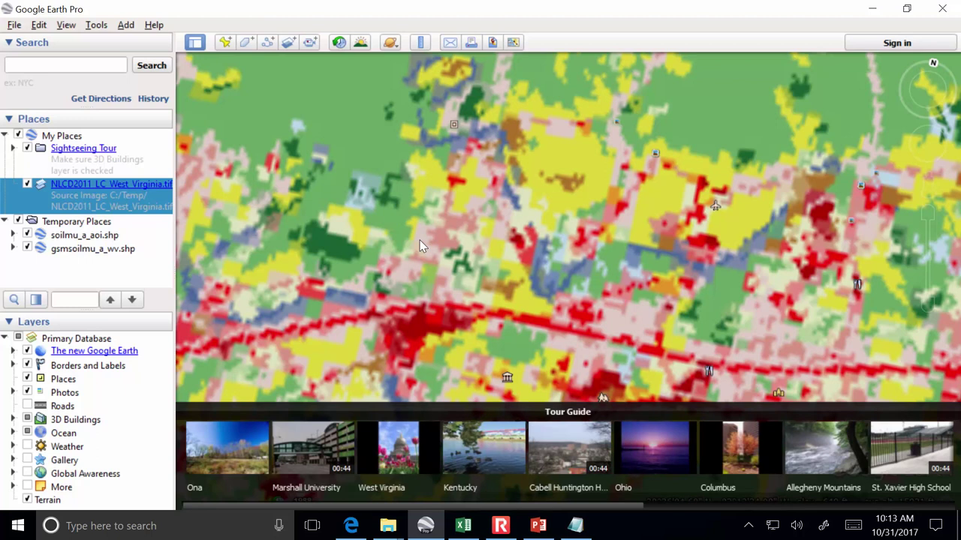
scroll(420, 245, down, 5)
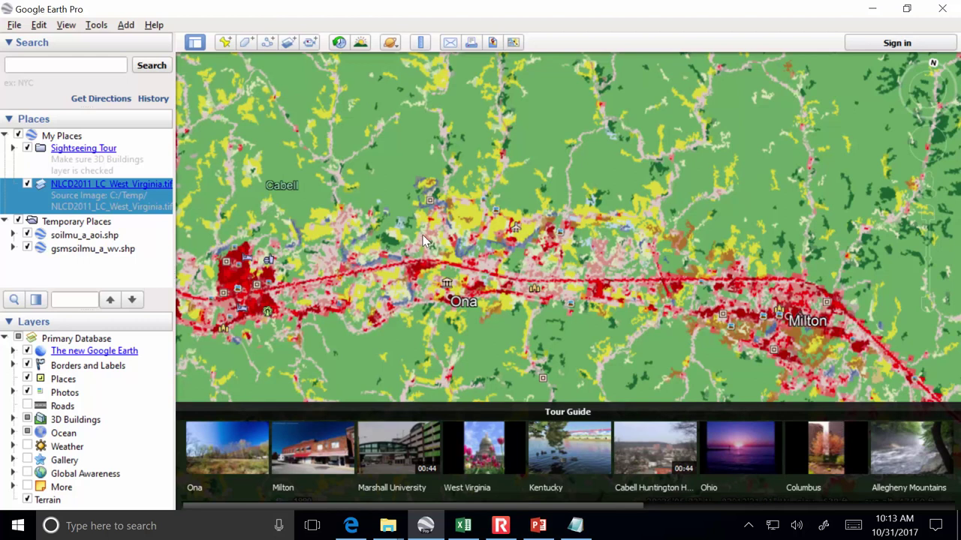
click(576, 525)
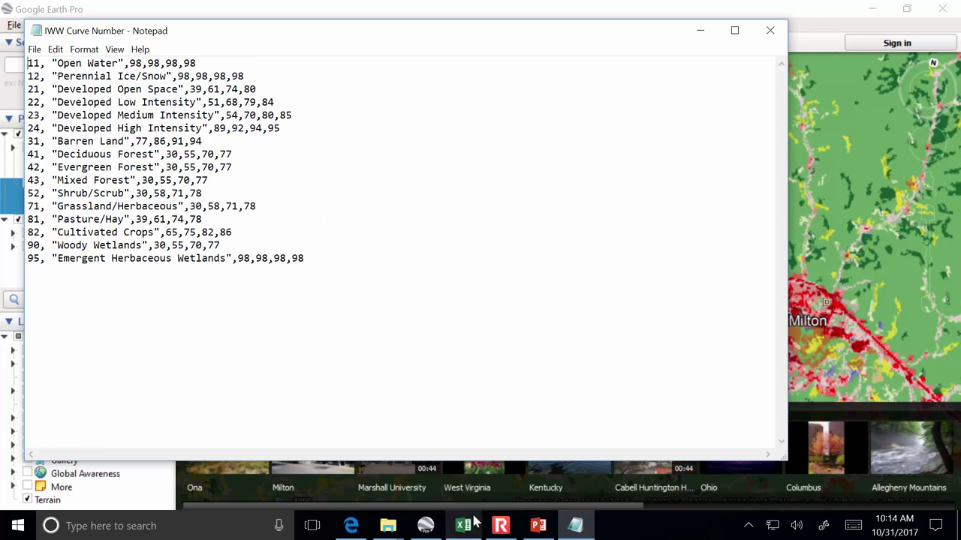
Switch to the CE 433 Hydrologic Engineering deck in PowerPoint and present it from slide 402, SCS Unit Hydrograph Method
click(500, 526)
click(538, 525)
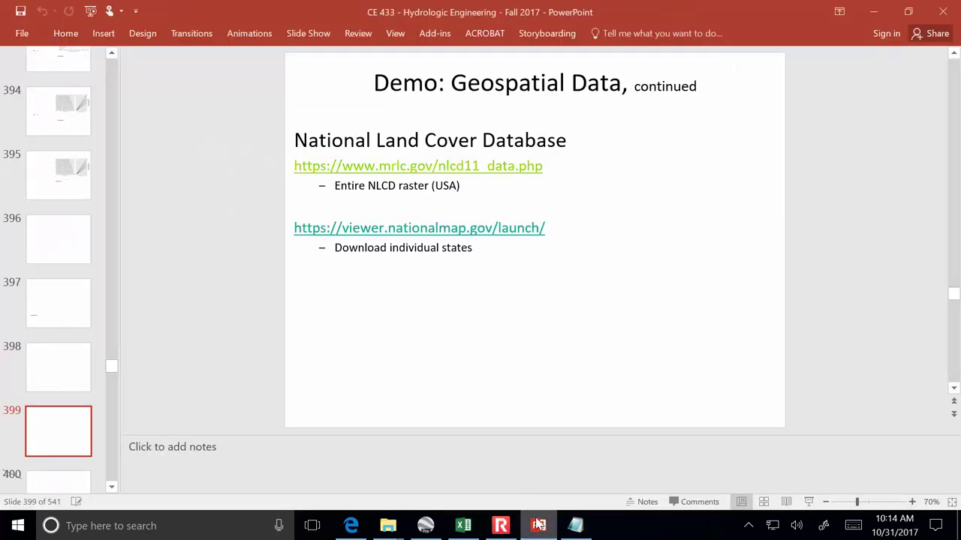
scroll(64, 403, down, 2)
scroll(64, 403, down, 3)
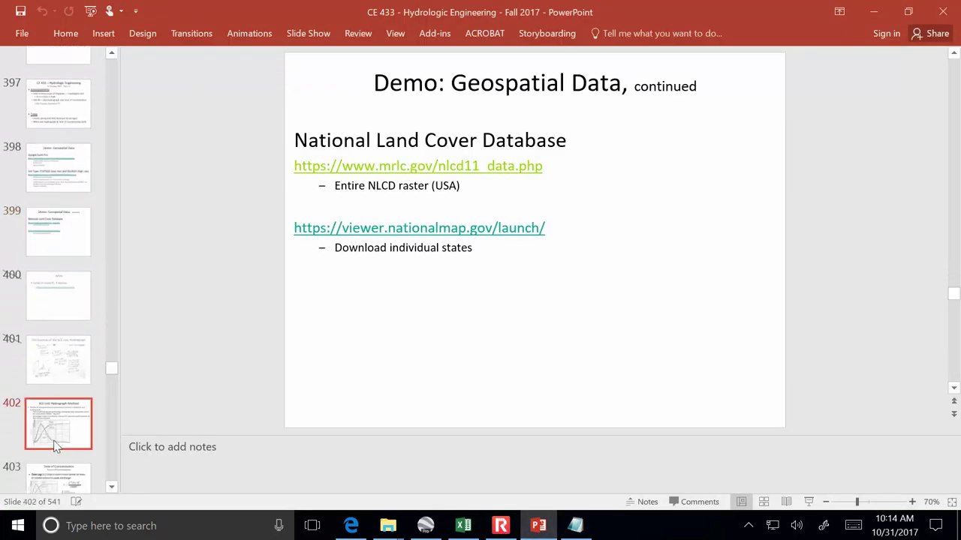
click(54, 445)
click(808, 501)
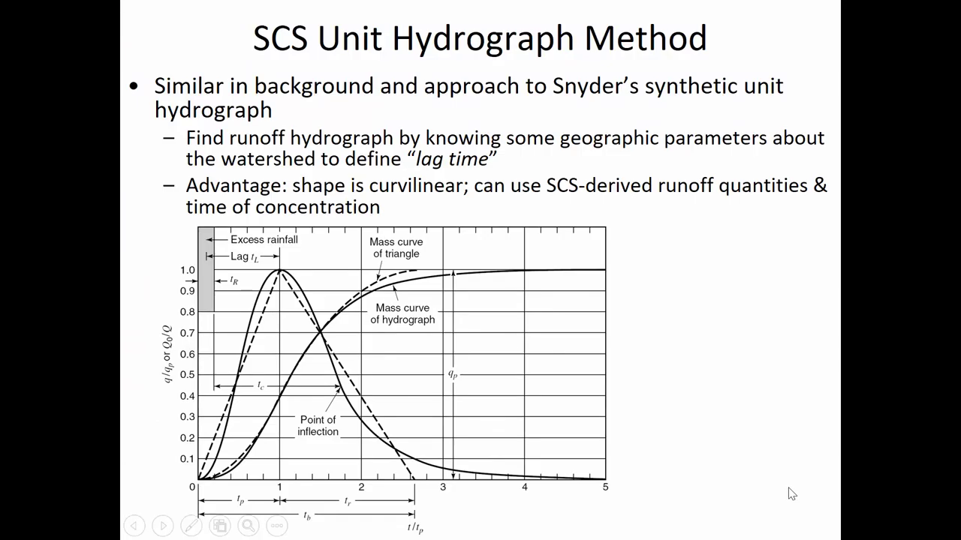
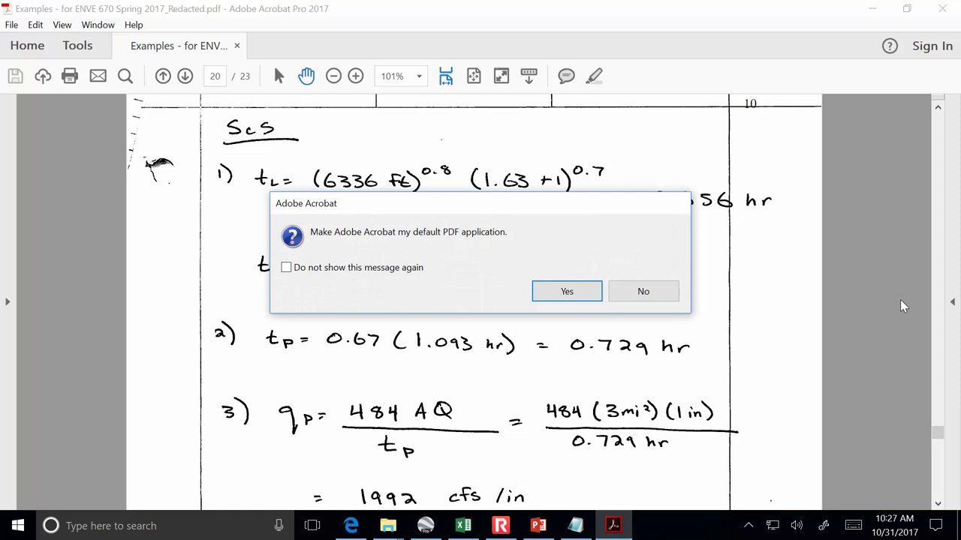
Decline making Adobe Acrobat the default PDF application and open the ENVE 670 examples PDF for editing at the SCS solution
click(673, 290)
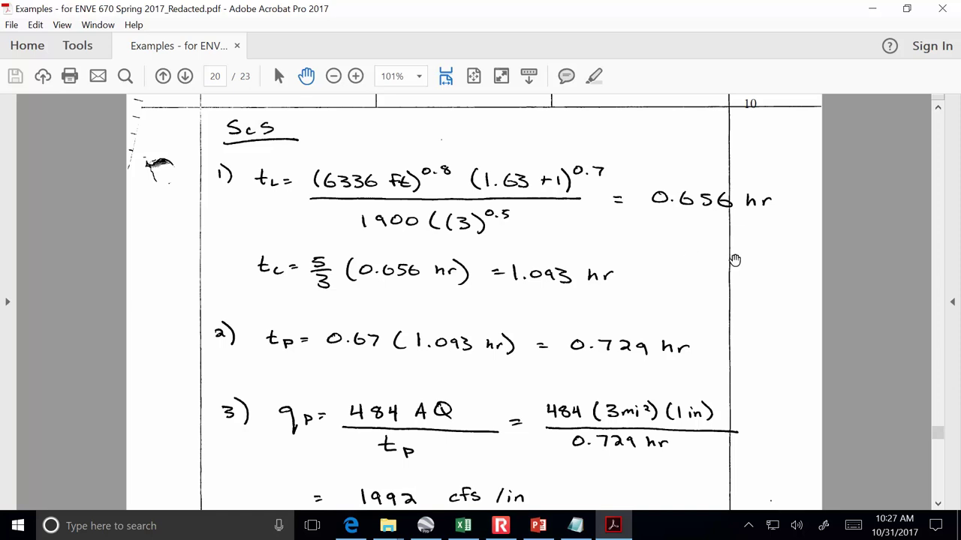
scroll(770, 278, down, 1)
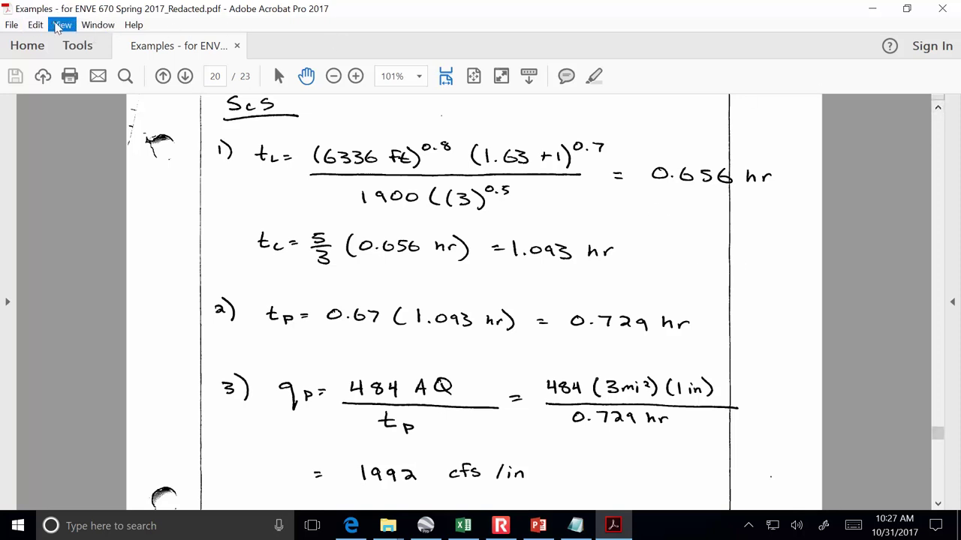
click(74, 48)
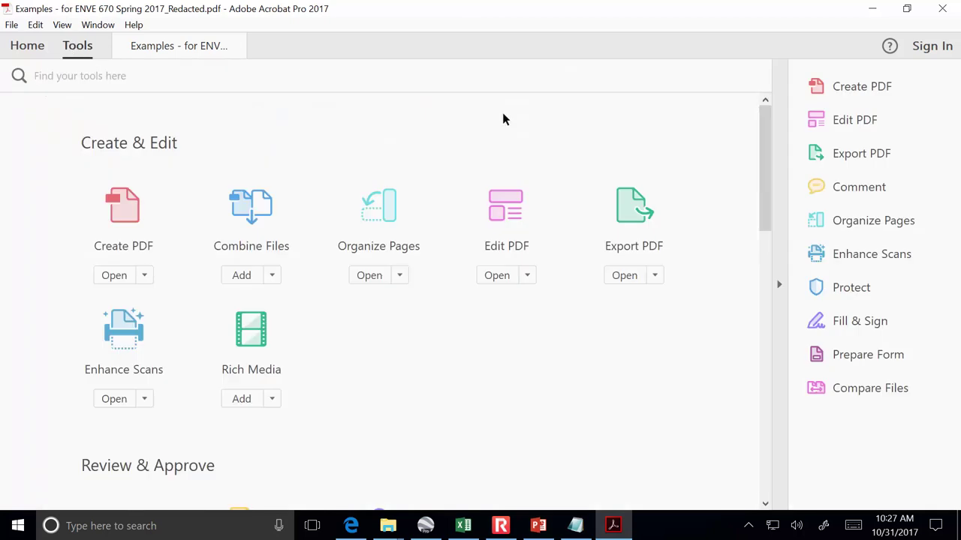
click(860, 131)
scroll(867, 254, down, 3)
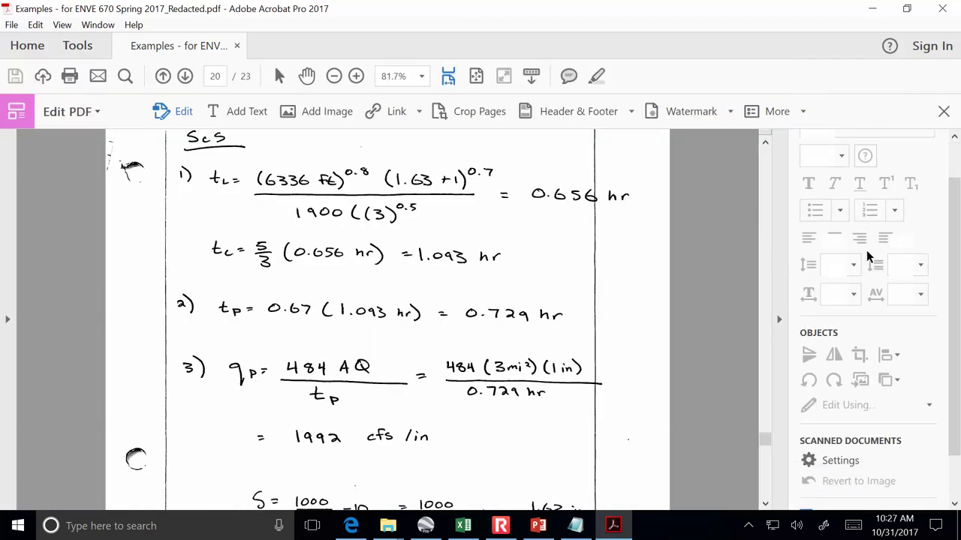
scroll(867, 254, up, 3)
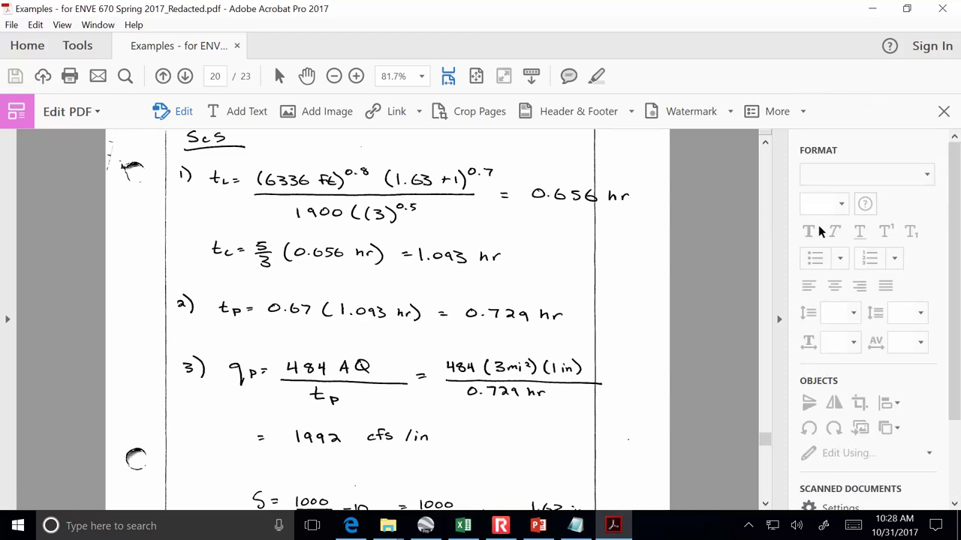
Add the text "of rainfall excess" after the 1992 cfs/in result and leave PDF editing
click(252, 111)
click(450, 434)
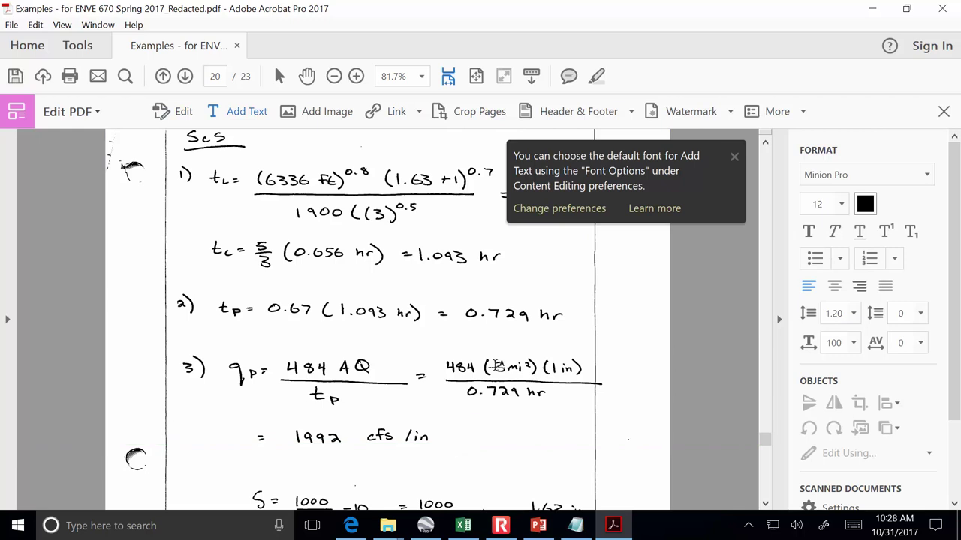
text(0)
text(f rainfall)
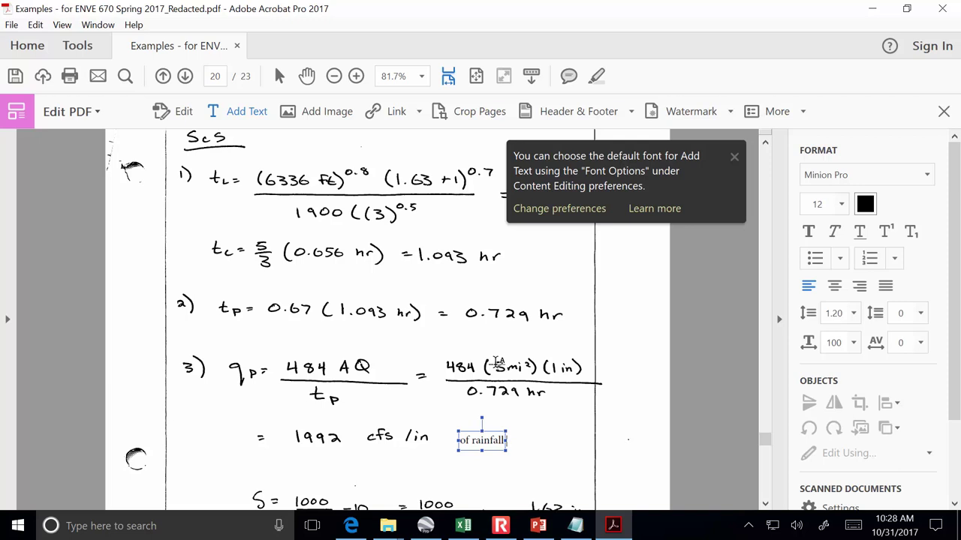
text( excess)
click(944, 112)
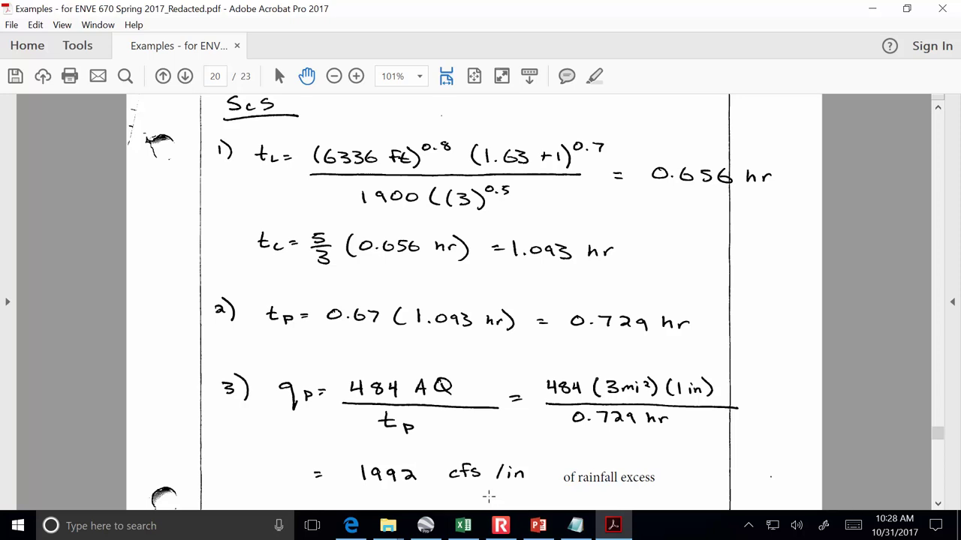
Switch to the SCS Unit Hydrograph Example workbook in Excel and enter the label "Tp =" in A1 with 0.729 in B1
click(463, 525)
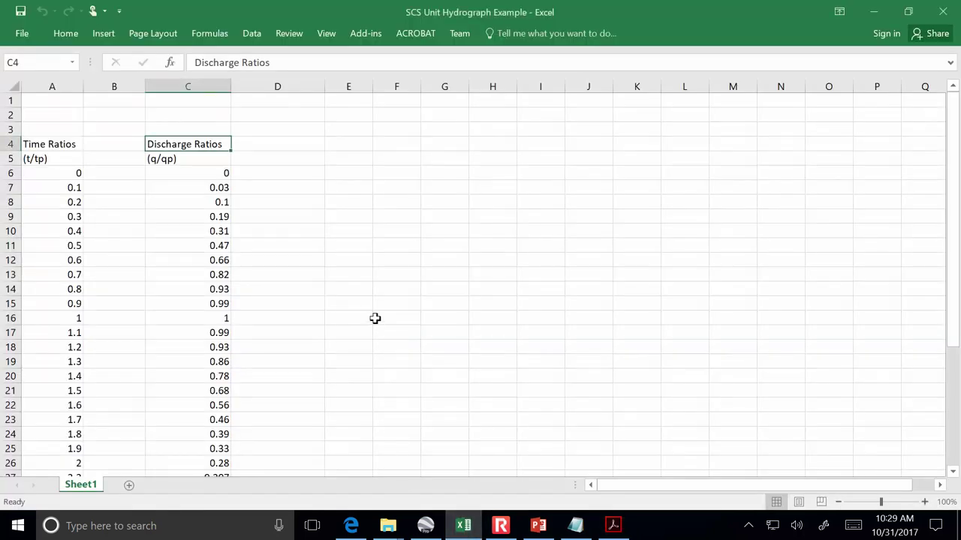
click(56, 104)
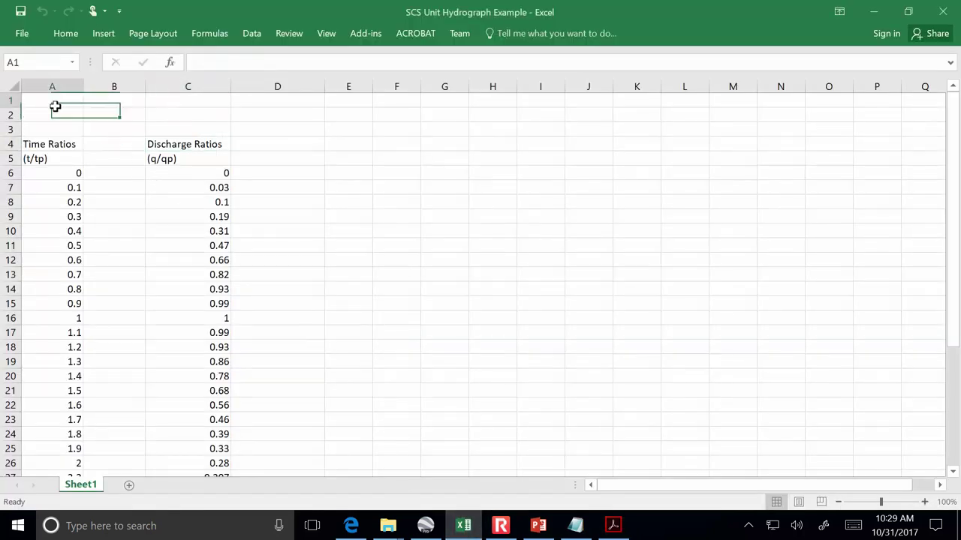
text(Tp)
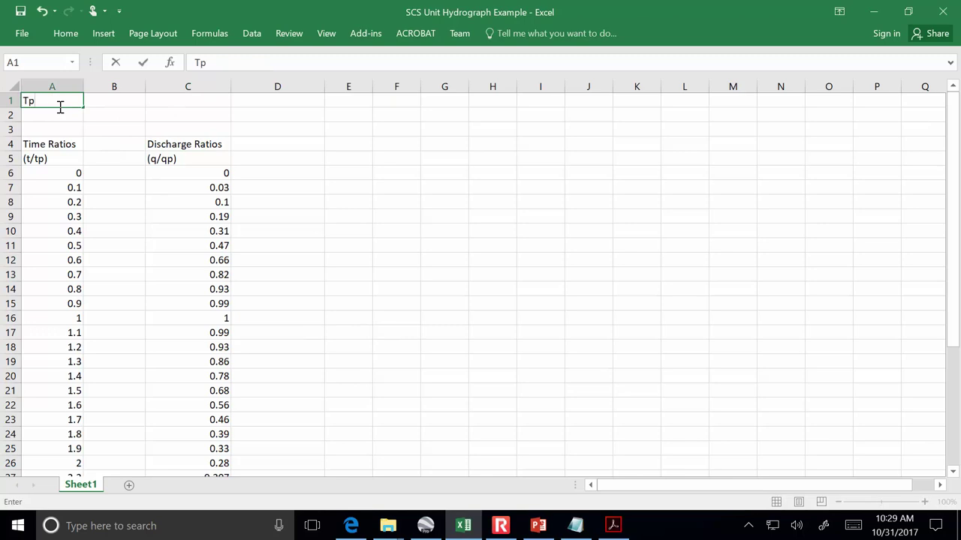
text( =)
key(Tab)
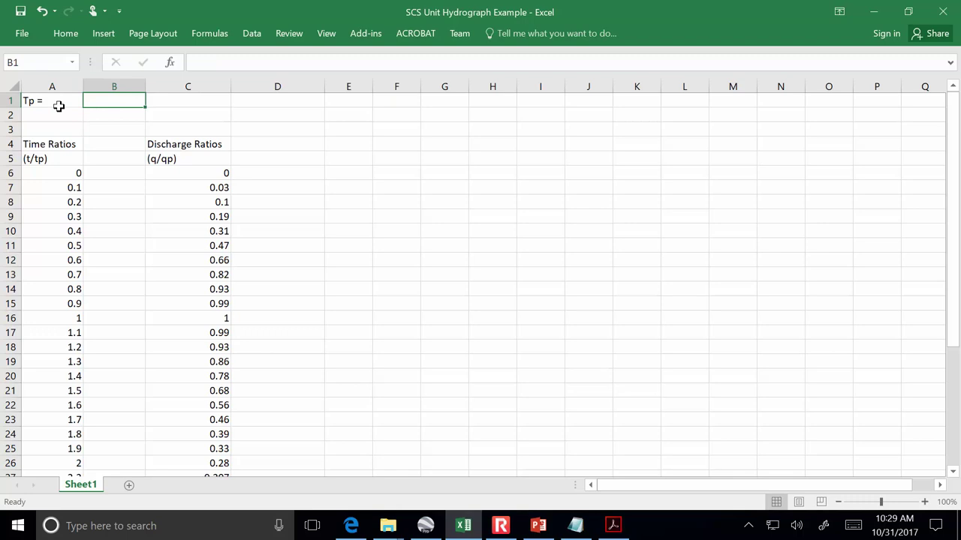
text(0.729)
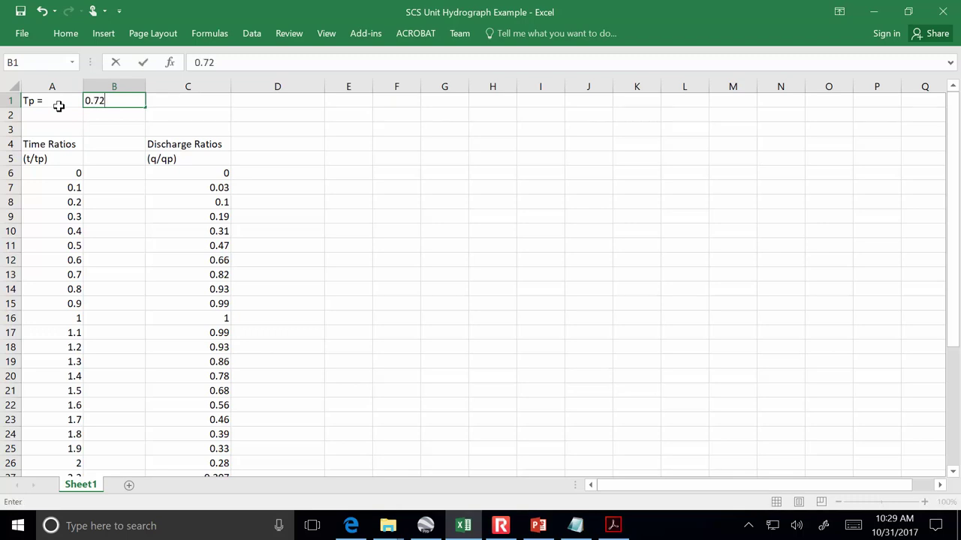
click(59, 106)
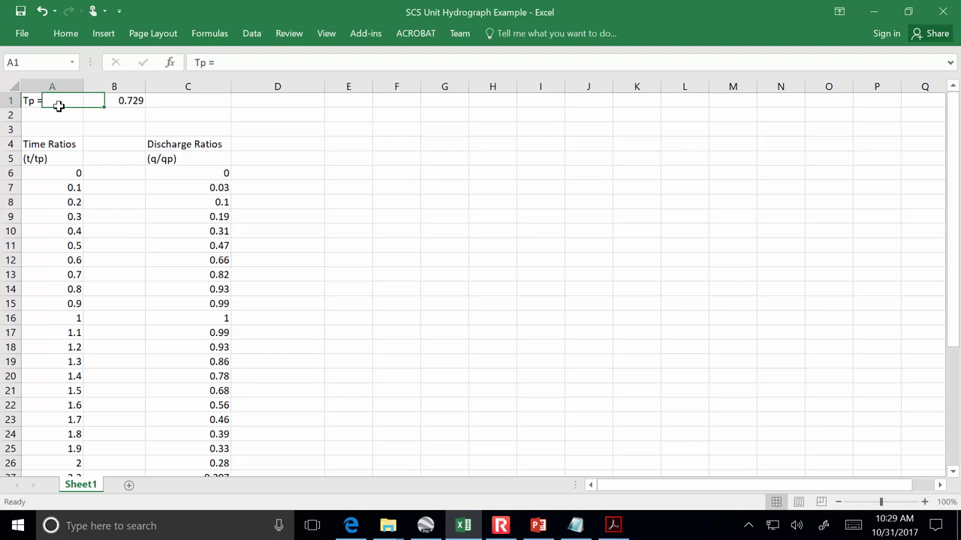
Add the unit (hr) to the Tp label in A1 so it reads "Tp (hr) ="
click(209, 64)
text((hr))
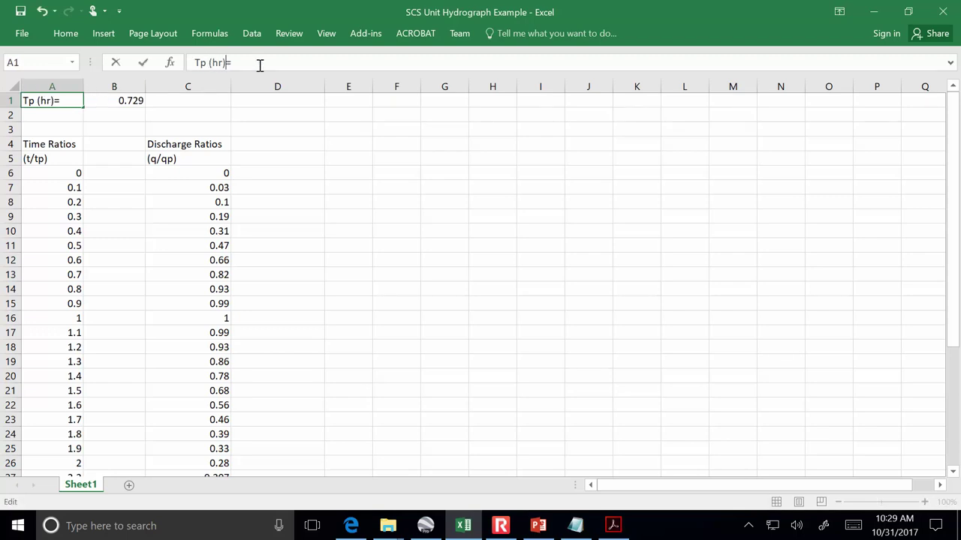
key(Return)
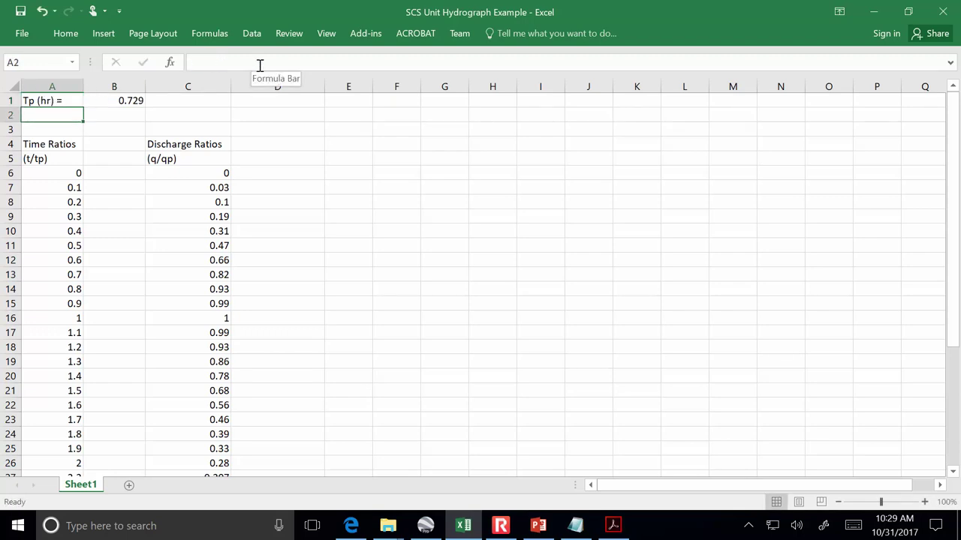
Enter the label "Qp =" in A2 and the value 1992 in B2
text(Qp)
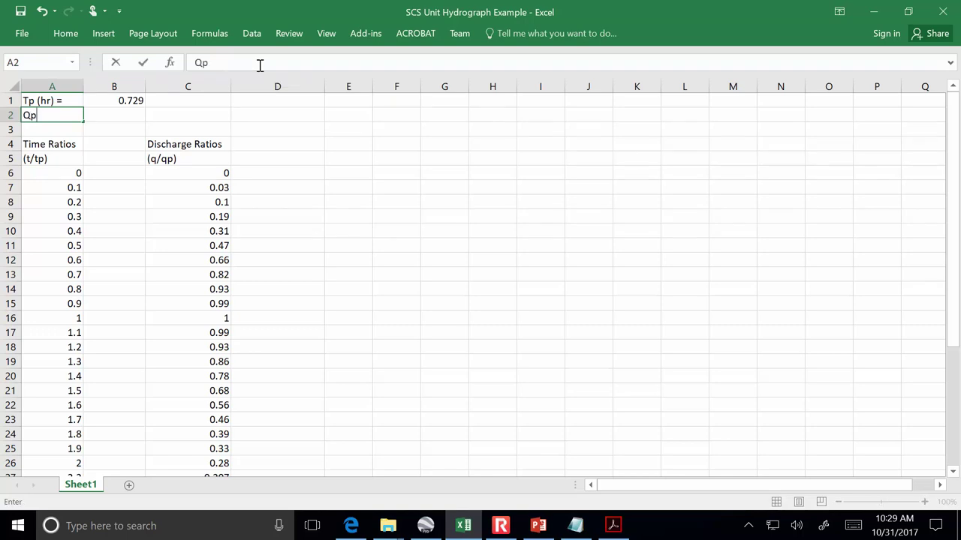
key(Tab)
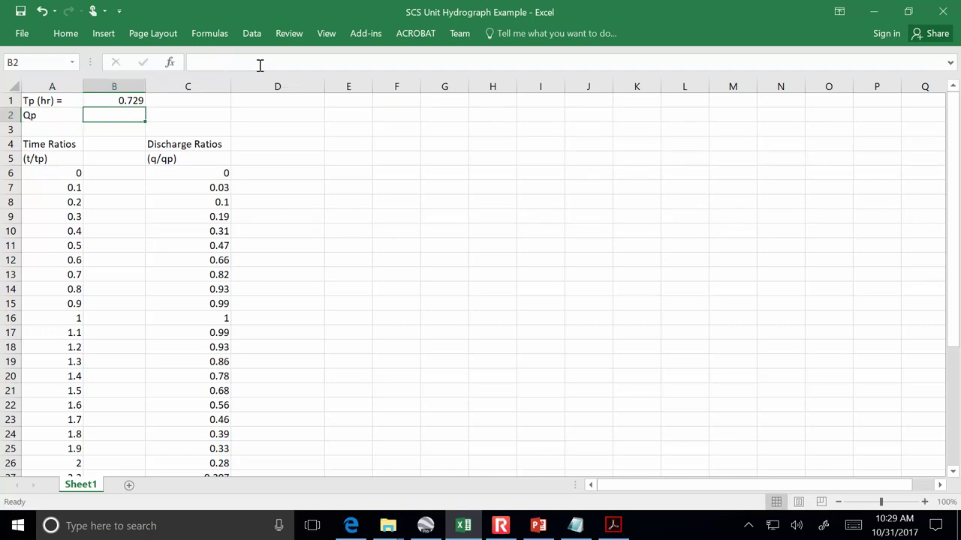
key(Left)
click(259, 66)
text(=)
key(Tab)
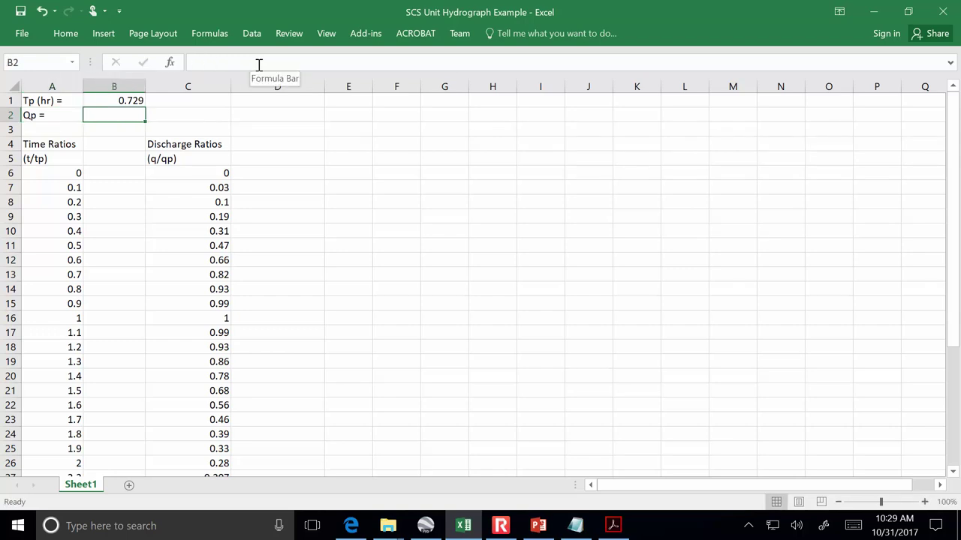
text(1992)
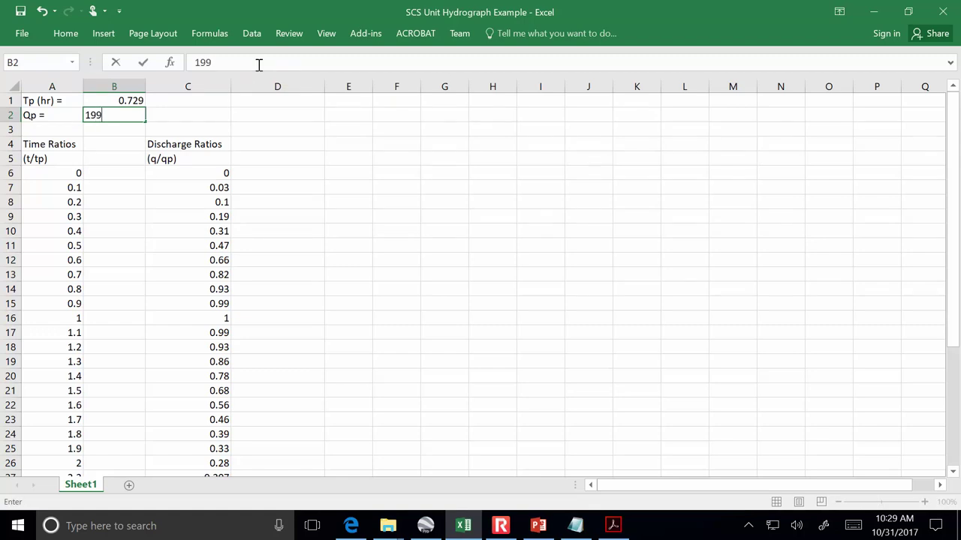
key(Tab)
key(Left)
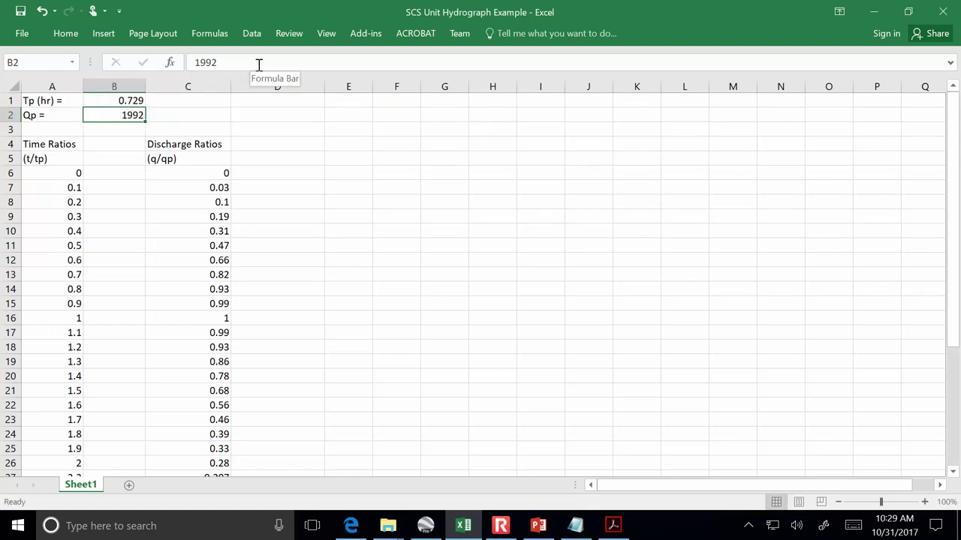
Add the unit (cfs/in) to the Qp label in A2 so it reads "Qp (cfs/in) ="
key(Left)
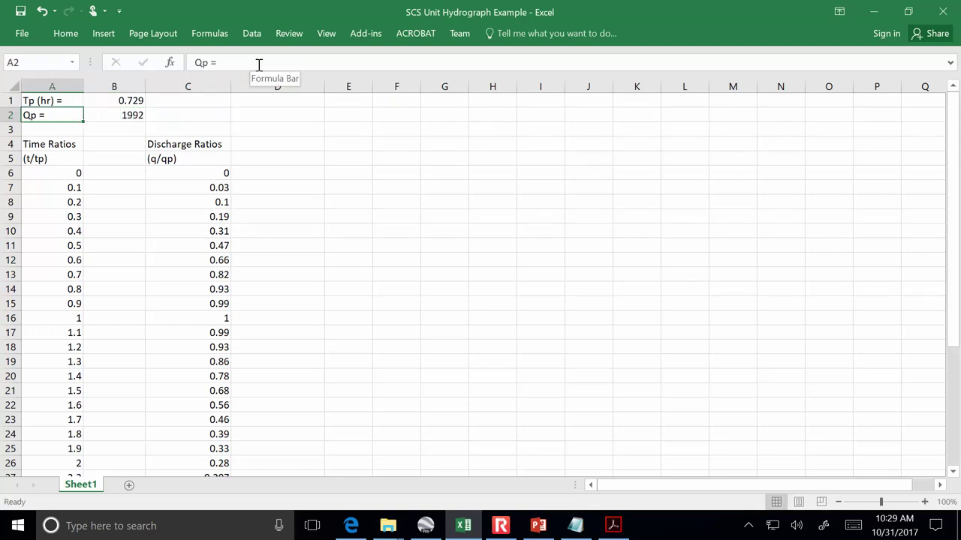
click(212, 62)
text((cfs/in))
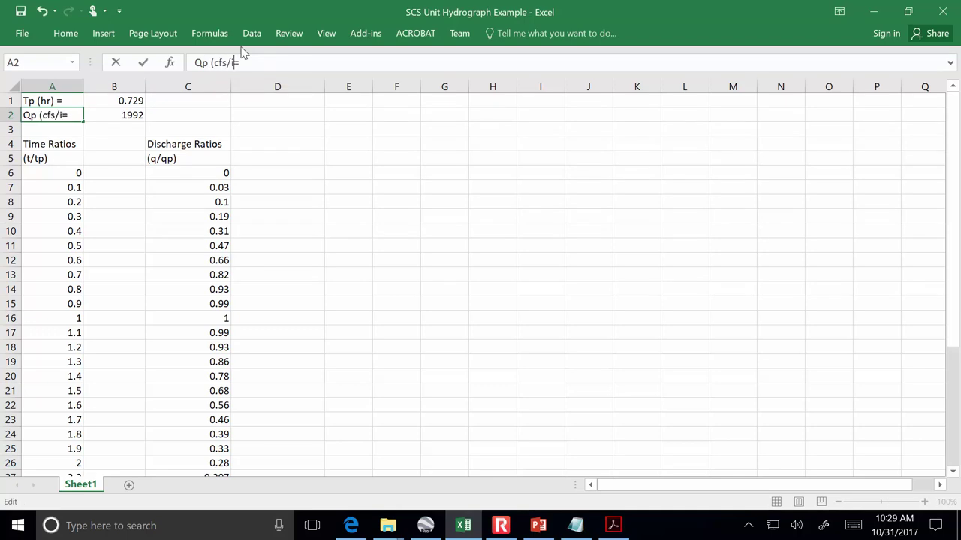
key(Return)
key(Return)
key(Return)
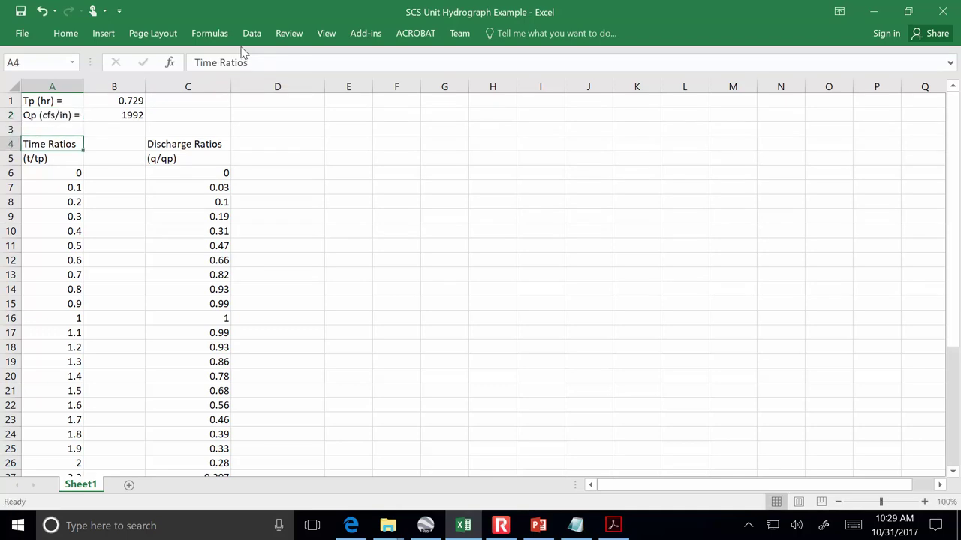
Enter the column heading "Time (hr)" in B5, beside the time ratios
key(Right)
key(Down)
key(Up)
text(Time)
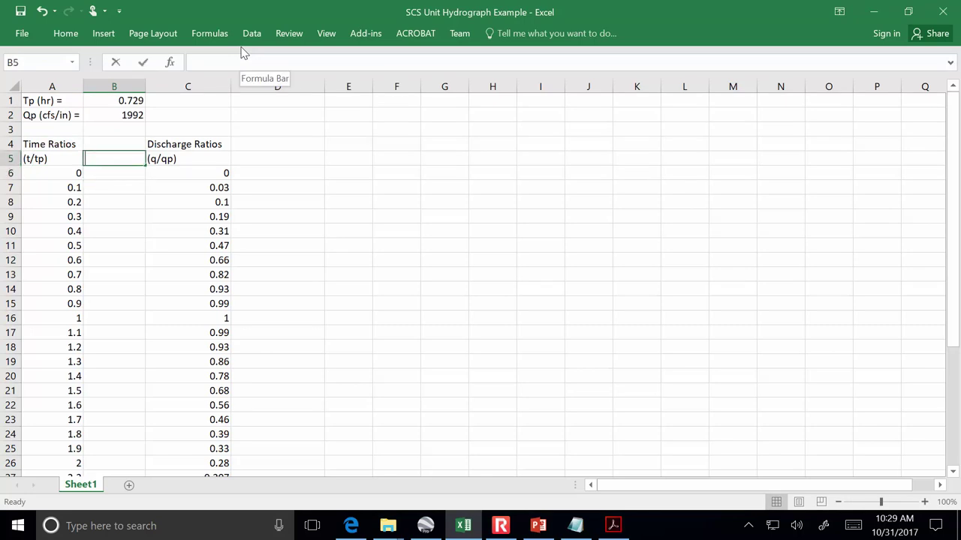
text( (hr))
key(Return)
Calculate time in B6 with =A6*$B$1, fill the formula down column B, and check the row where t/tp is 1
text(=)
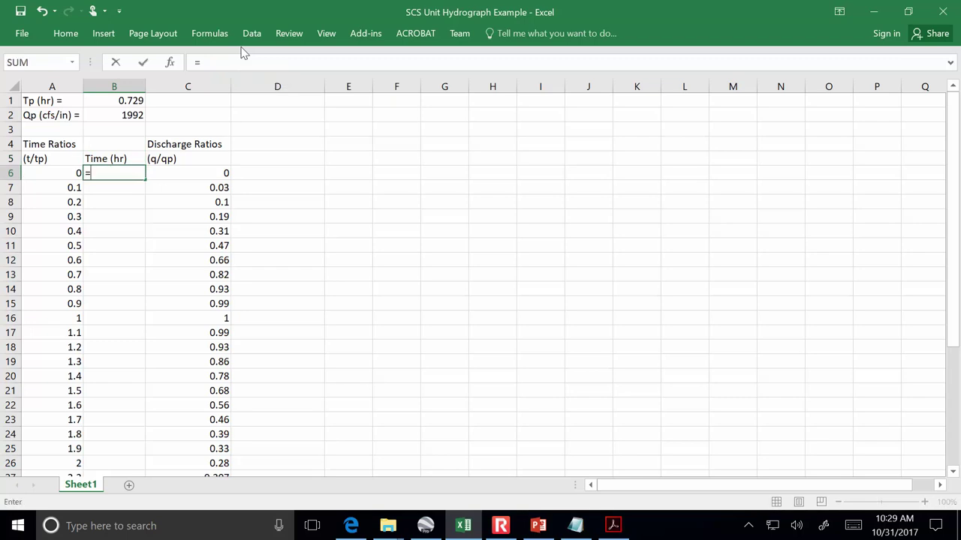
click(55, 172)
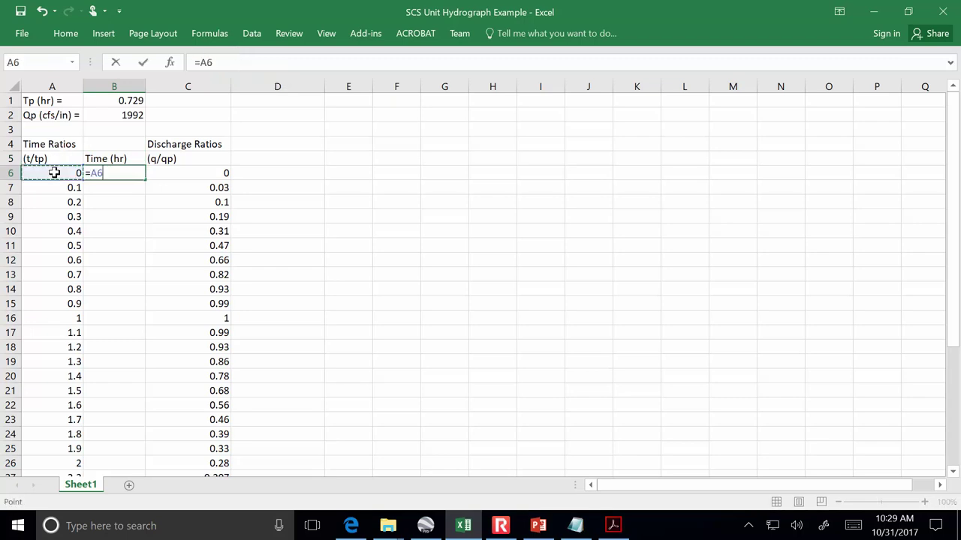
text(*)
click(116, 96)
key(F4)
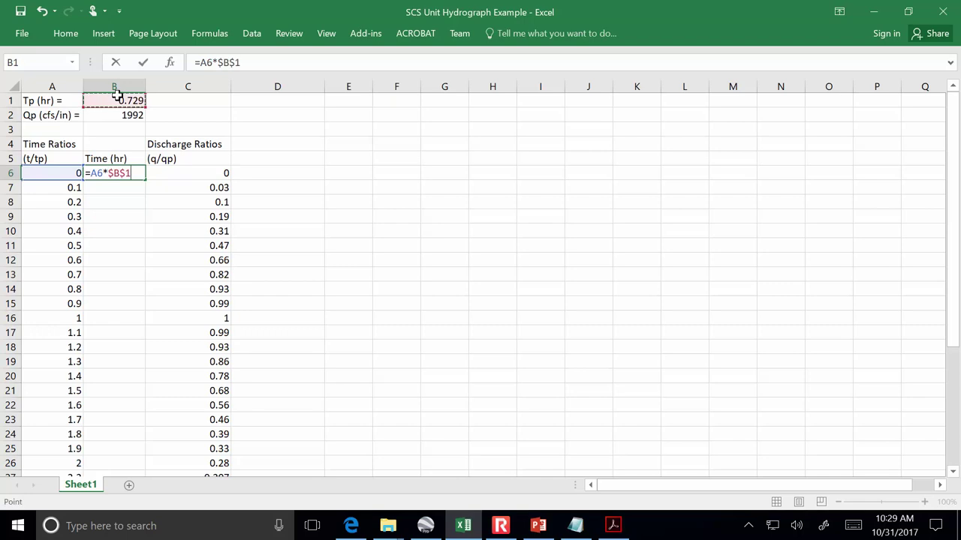
key(Return)
click(121, 173)
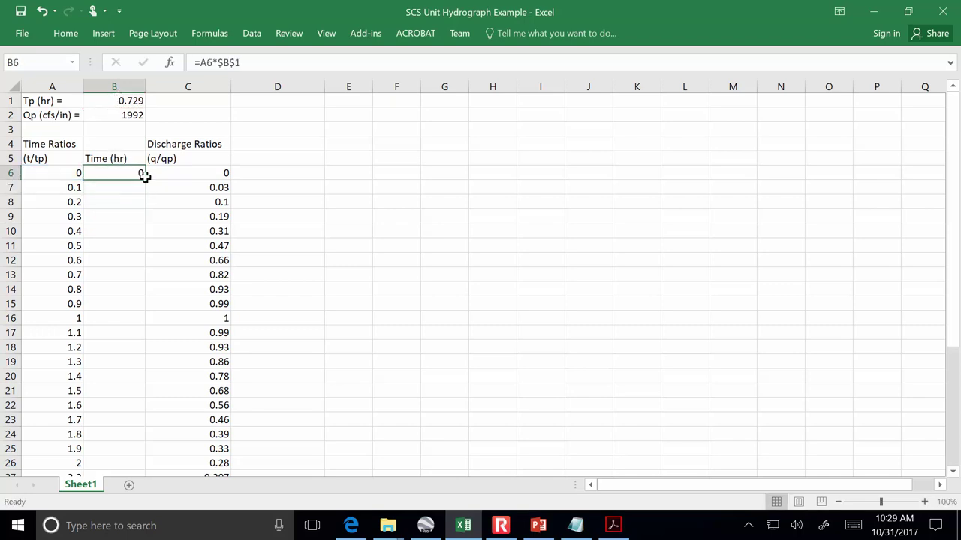
double_click(144, 177)
click(67, 318)
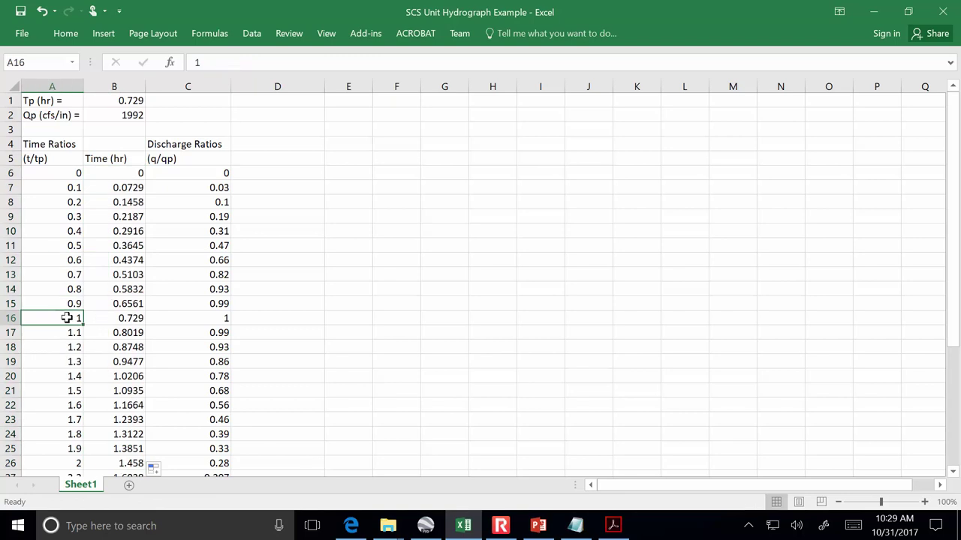
click(111, 316)
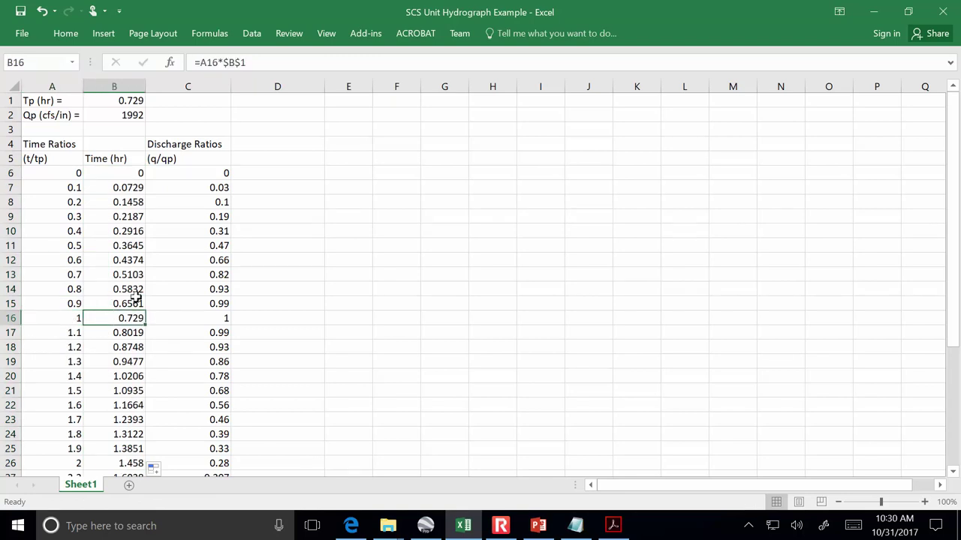
Enter the column heading "Discharge (cfs/in of rainfall excess)" in D5
click(289, 159)
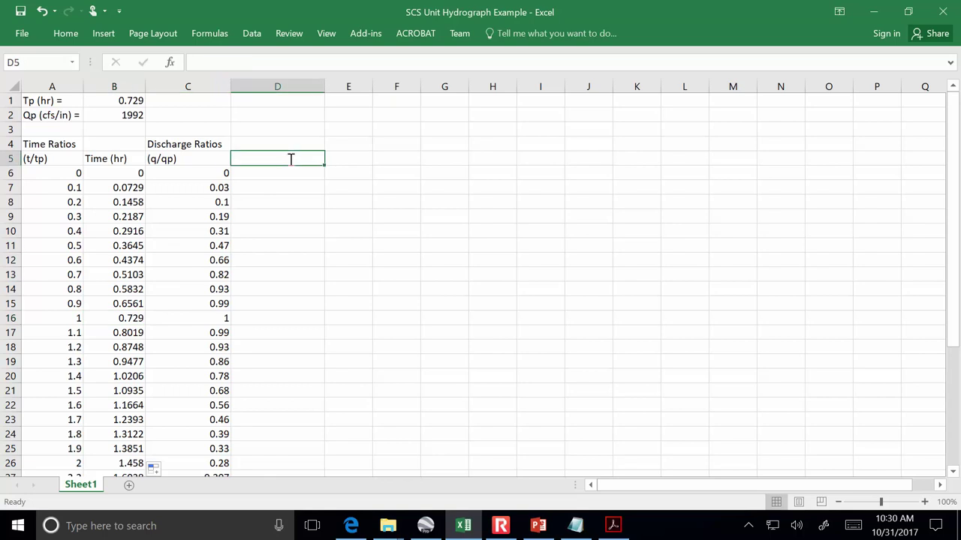
text(Discharge ()
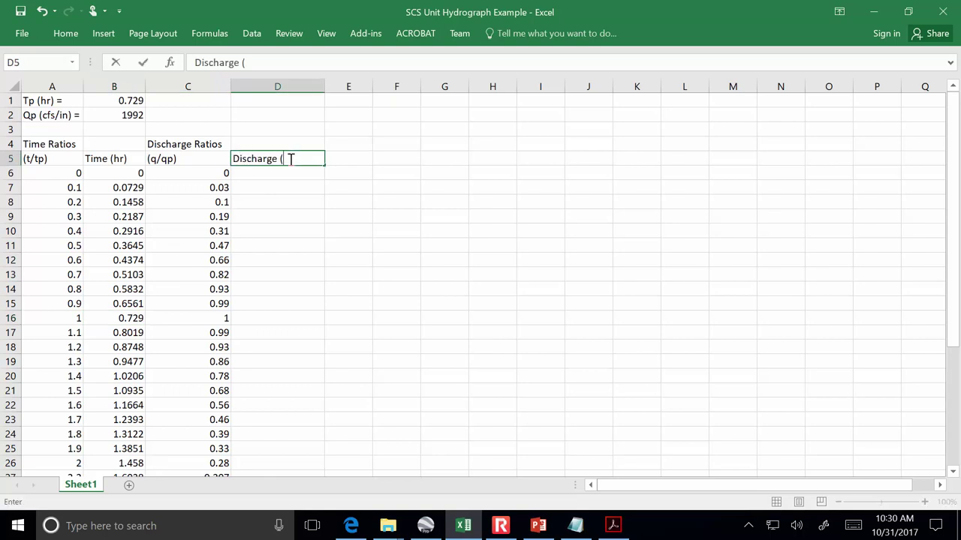
text(cfs/in of rainfall)
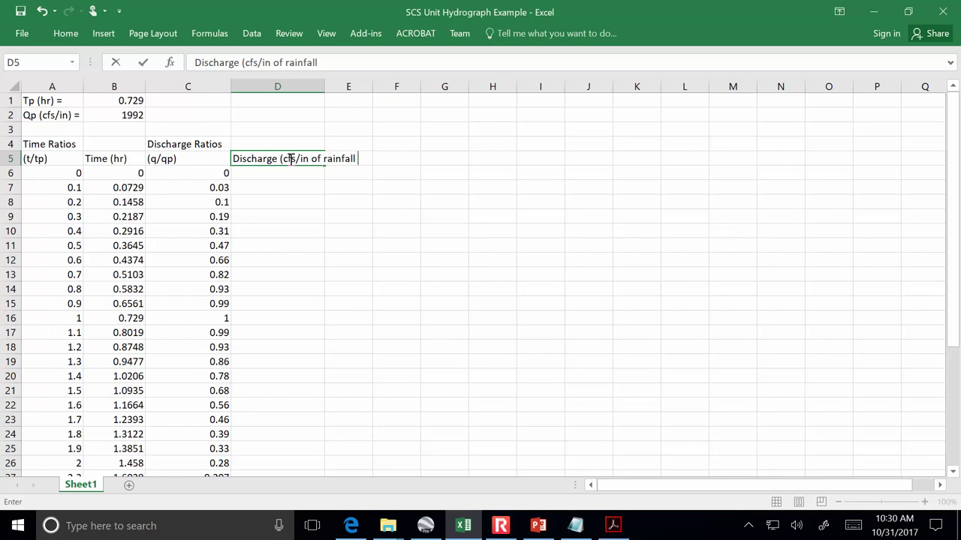
text( excess))
key(Return)
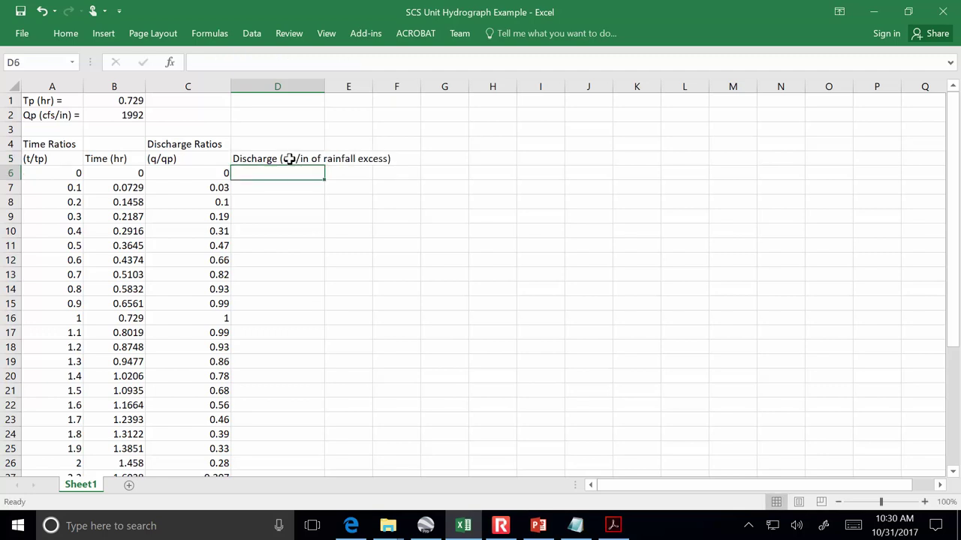
Calculate discharge in D6 with =C6*$B$2, fill the formula down column D, and check the peak in row 16
text(=)
click(210, 174)
text(*)
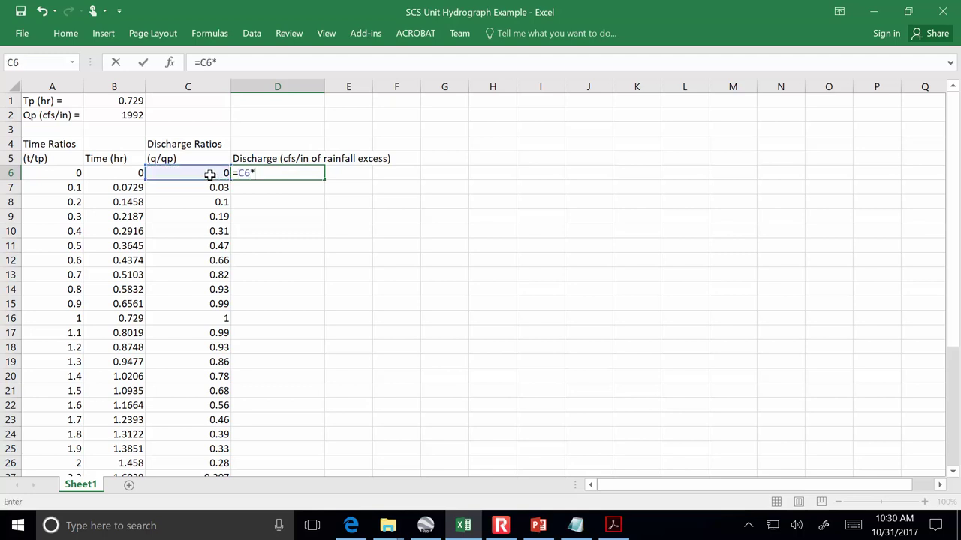
click(119, 115)
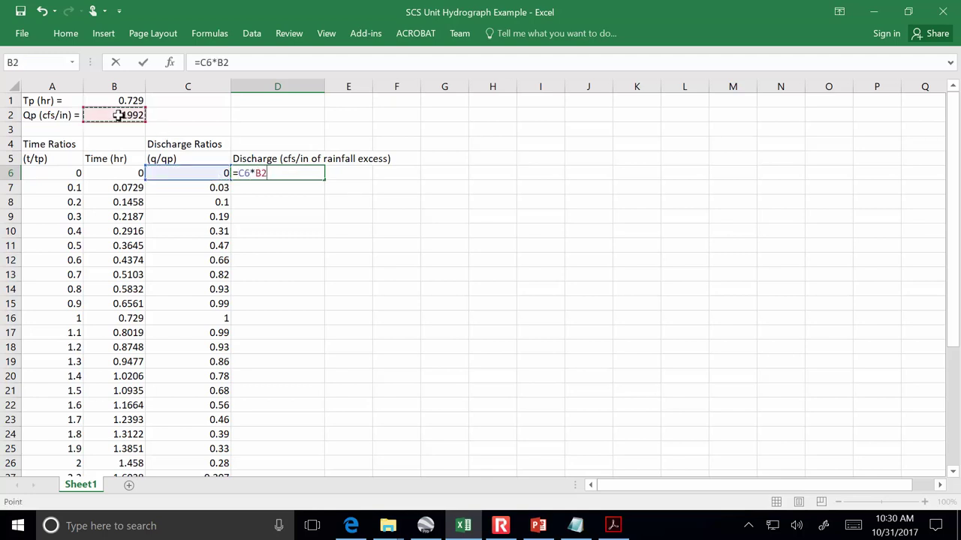
key(F4)
key(Return)
click(284, 169)
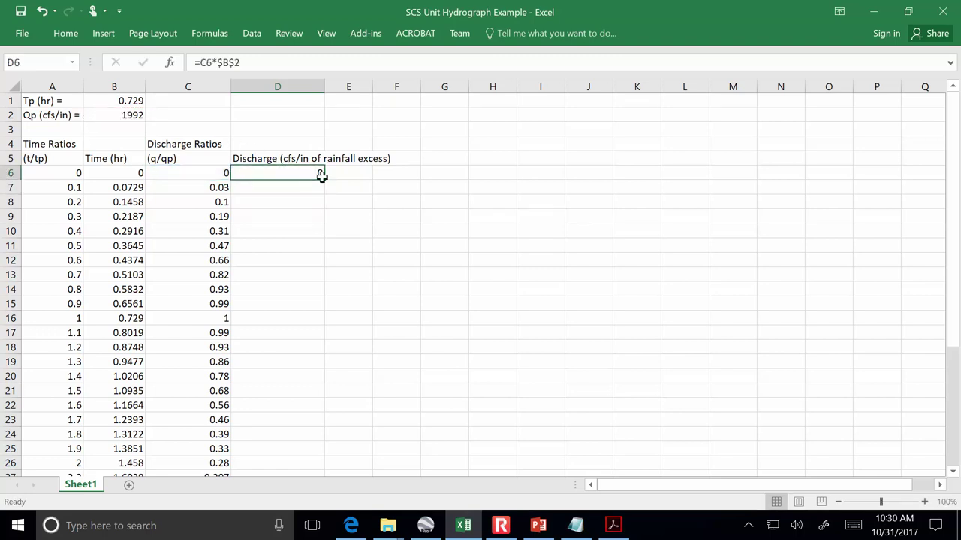
double_click(321, 176)
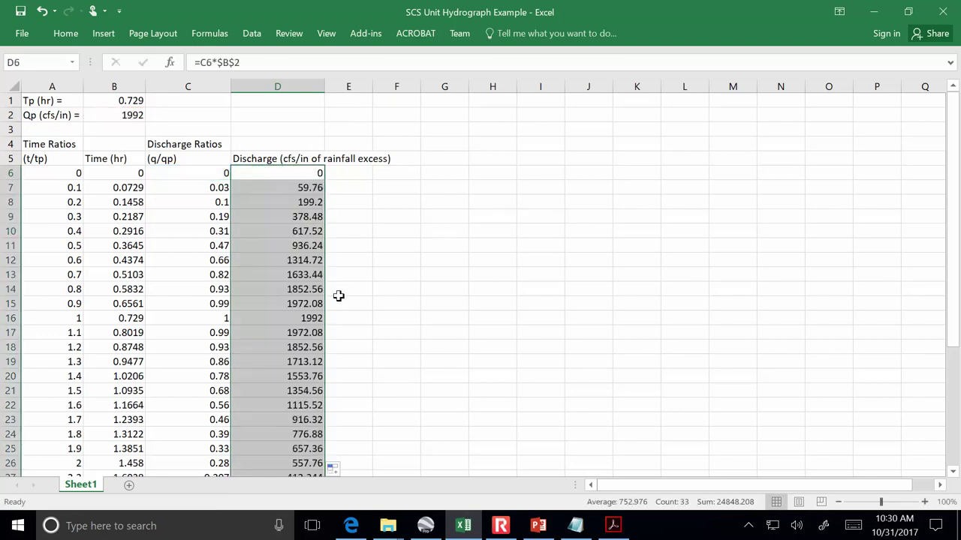
click(319, 319)
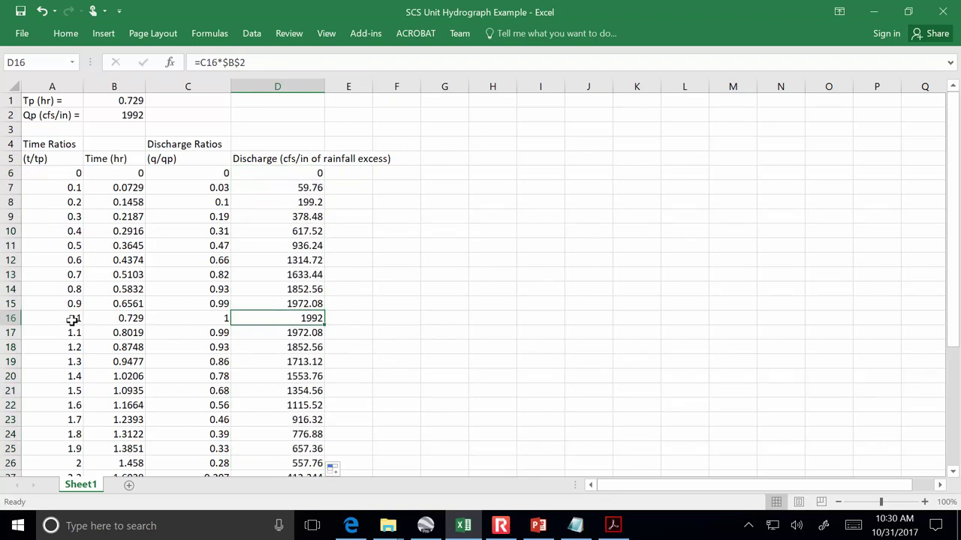
click(107, 318)
Insert an empty scatter chart with smooth lines and no markers beside the data table
click(436, 232)
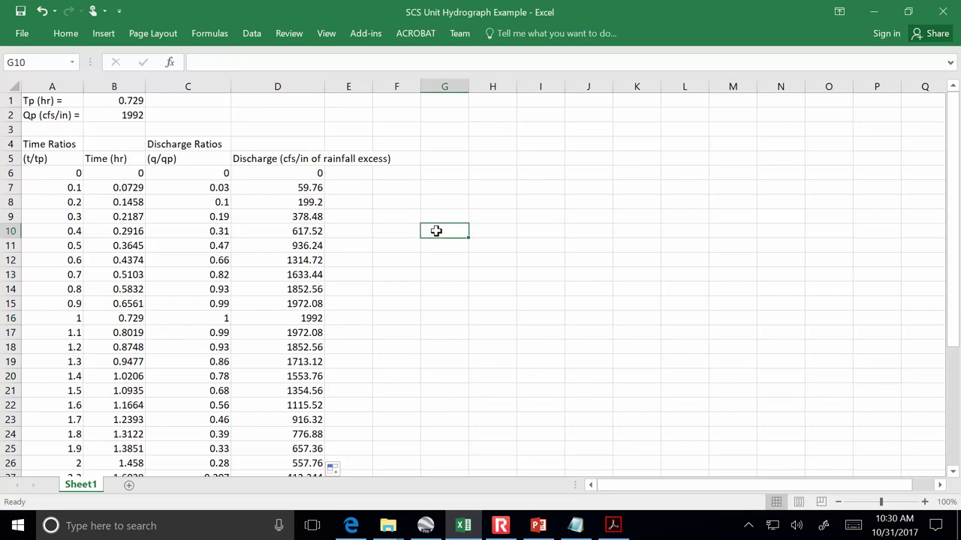
click(103, 33)
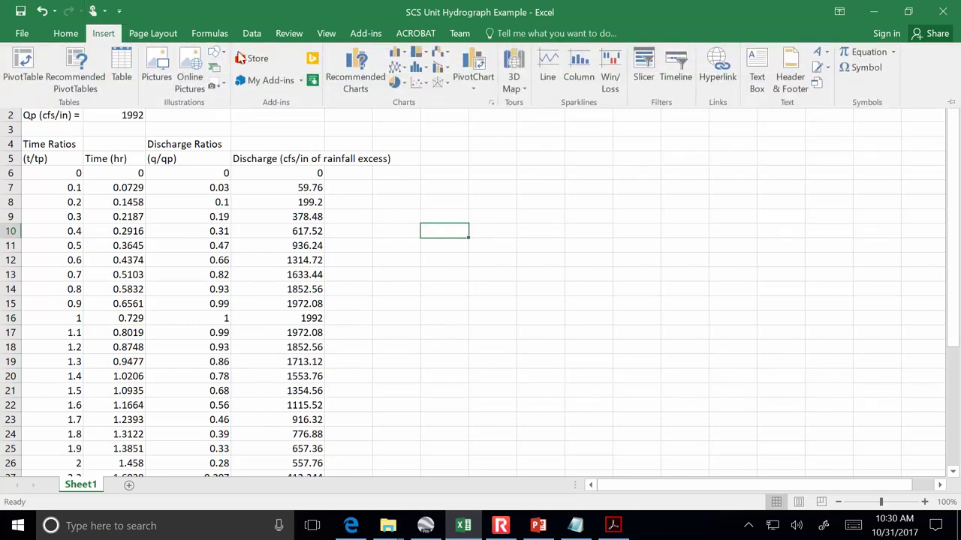
click(419, 82)
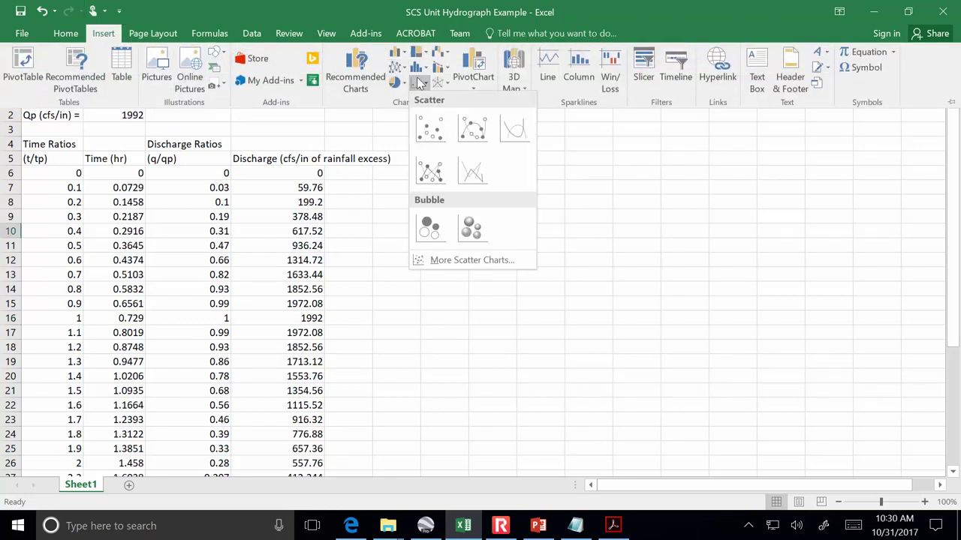
click(513, 129)
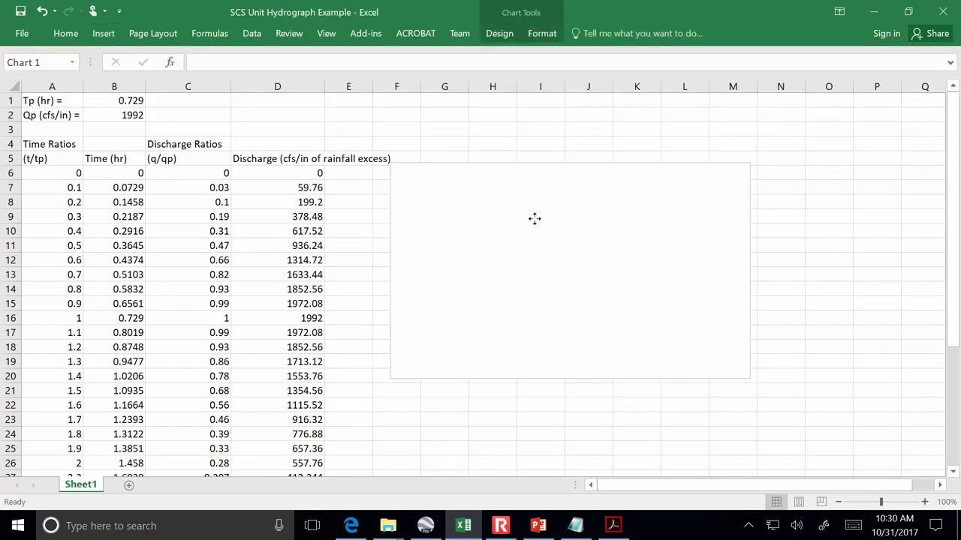
Add a data series to the empty chart and set its X values to the times in B6:B38
click(499, 33)
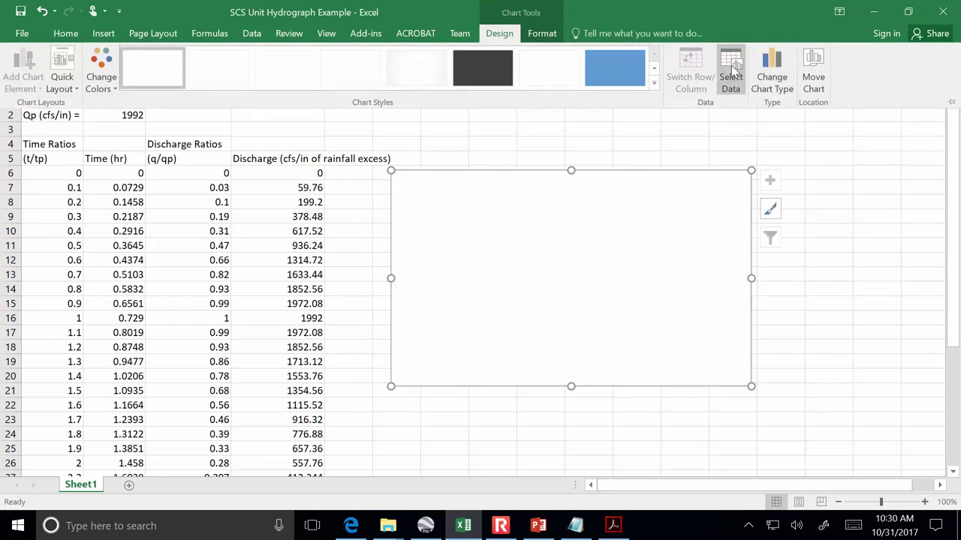
click(731, 76)
click(461, 312)
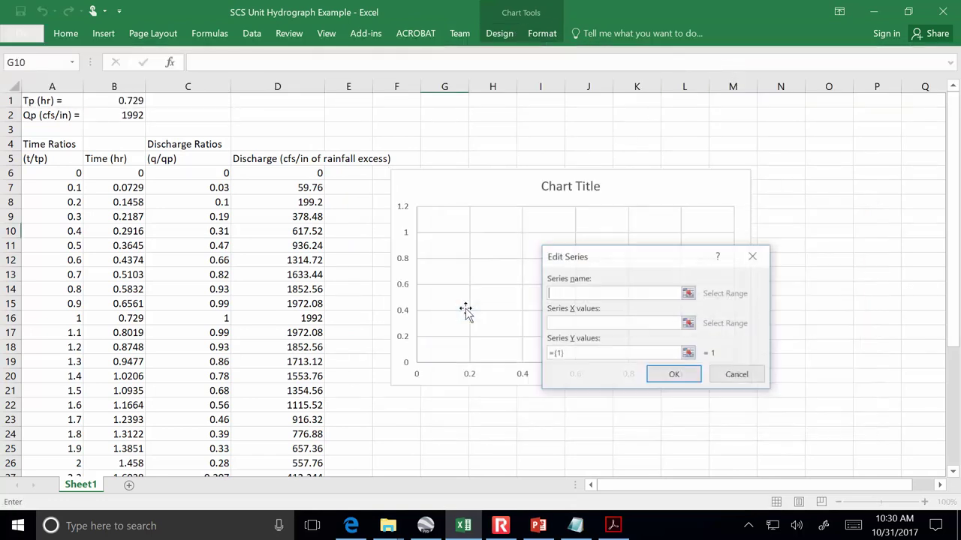
click(601, 323)
click(689, 323)
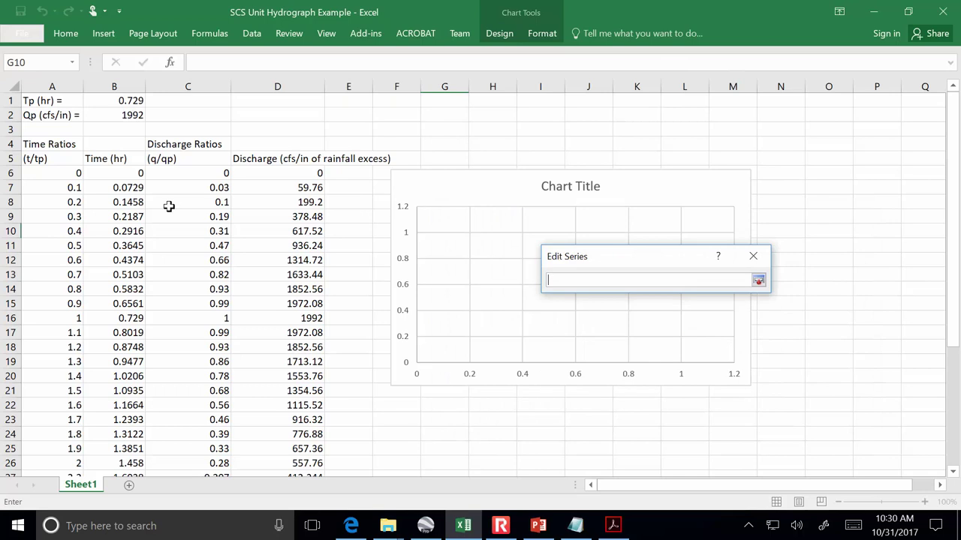
click(125, 172)
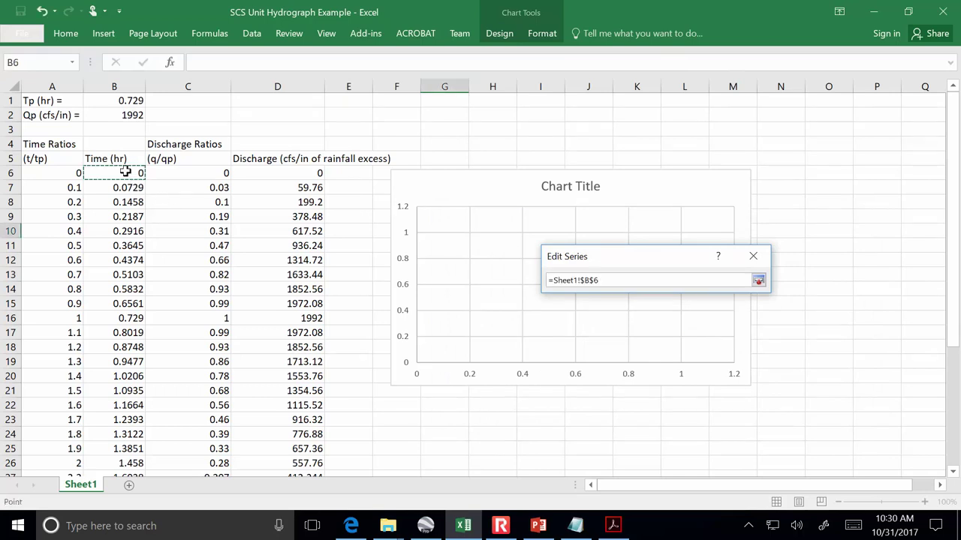
key(ctrl+shift+Down)
key(Return)
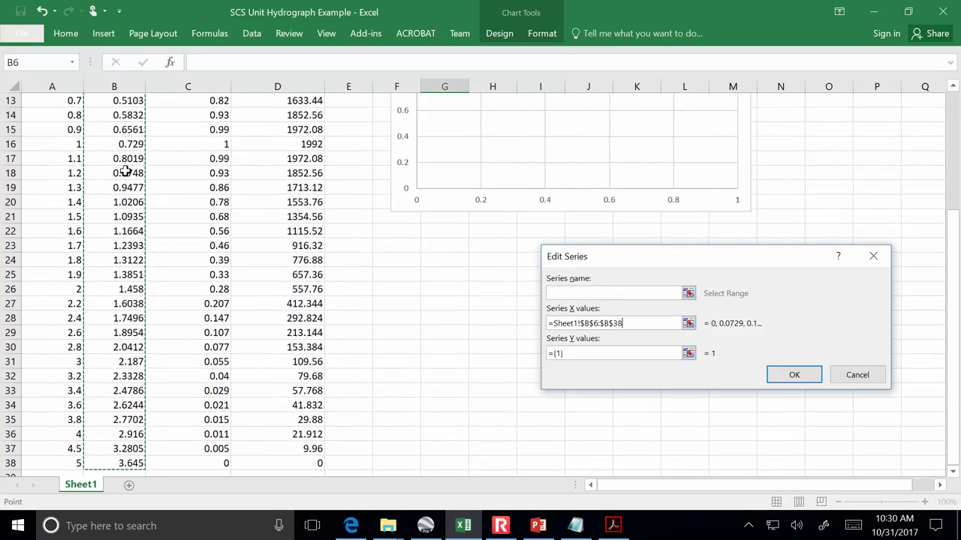
Switch to Acrobat to check the worked time-to-peak and peak discharge calculations, and return to the Excel workbook
scroll(367, 281, up, 4)
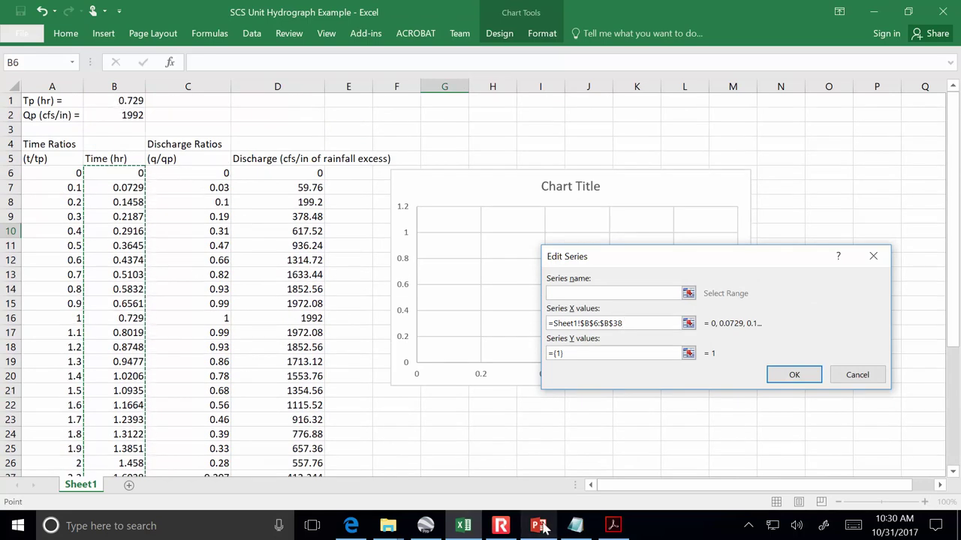
click(614, 525)
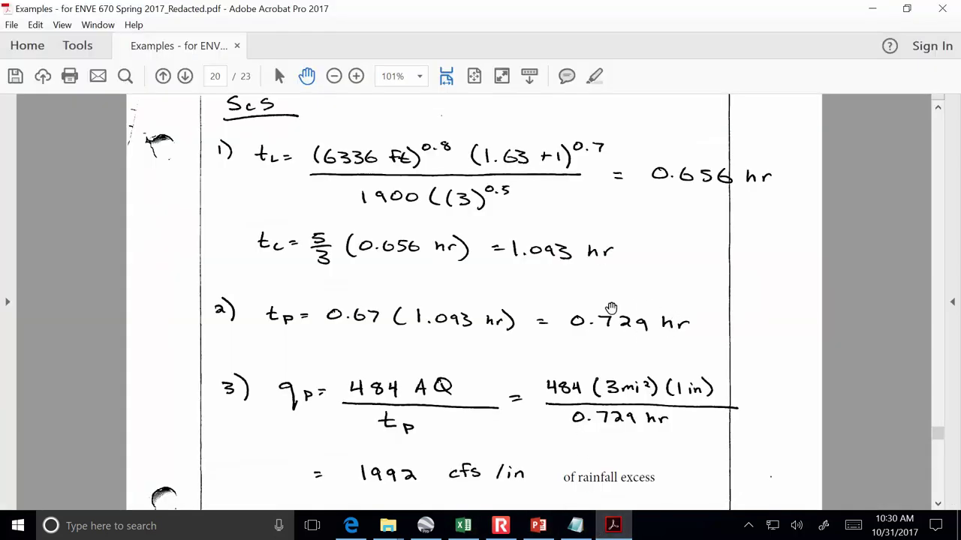
click(614, 527)
scroll(492, 422, up, 2)
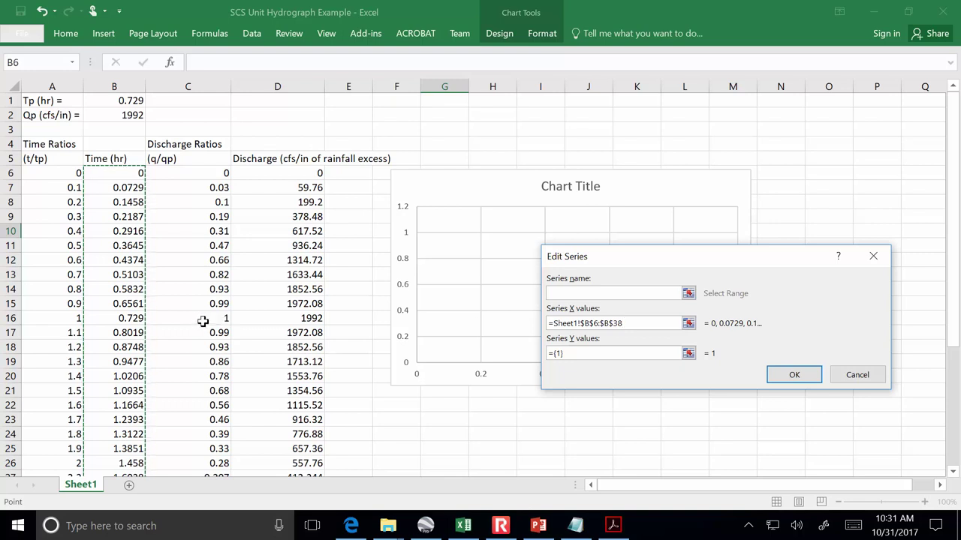
Set the series Y values to the discharges in D6:D38 and accept the series and chart data source
click(688, 353)
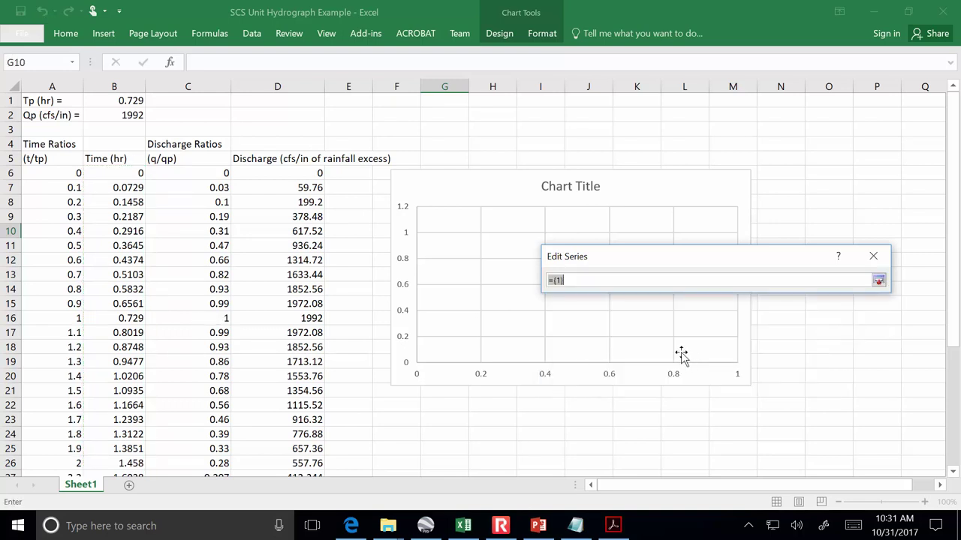
click(297, 173)
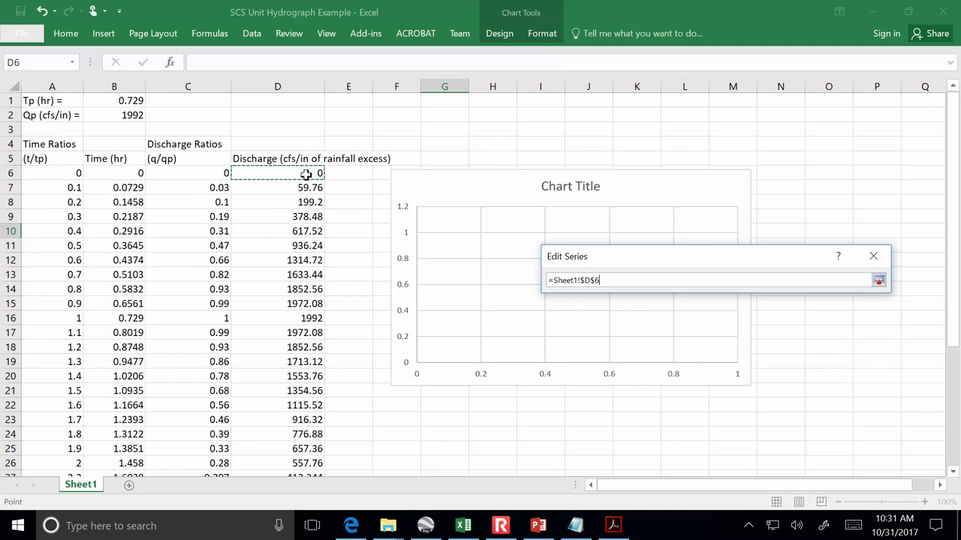
key(ctrl+shift+Down)
key(Return)
scroll(467, 284, up, 4)
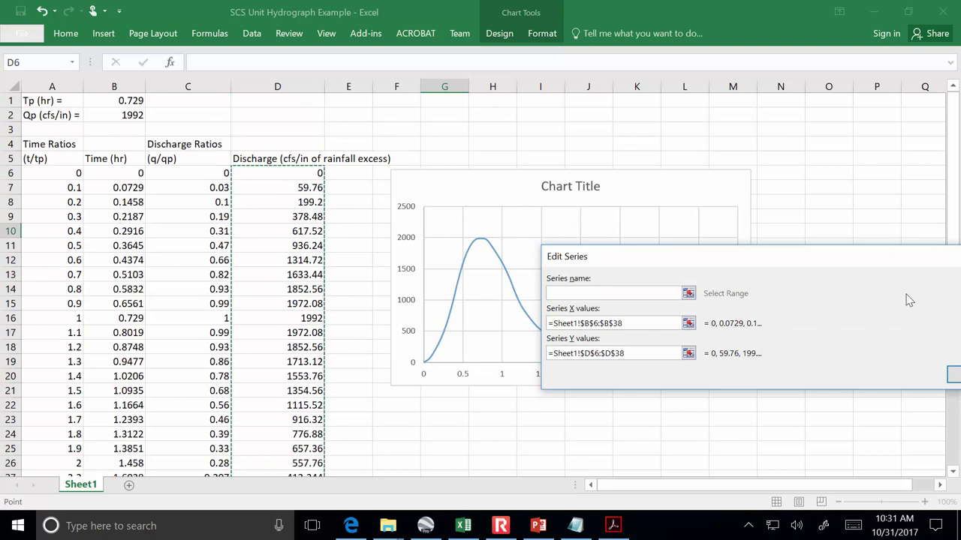
drag(882, 259, 778, 256)
click(873, 370)
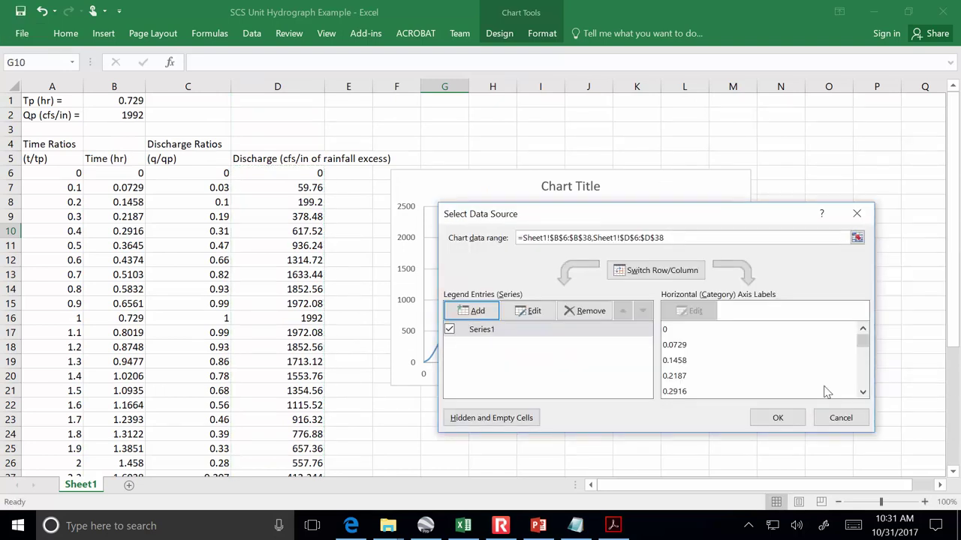
click(780, 417)
Replace the chart title with "Runoff Hydrograph"
click(584, 189)
double_click(584, 189)
triple_click(571, 189)
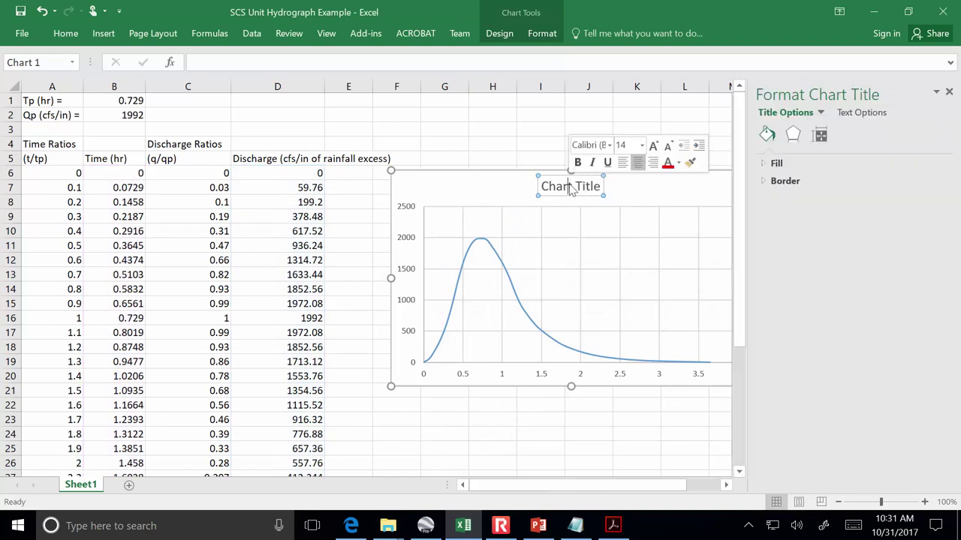
text(Runoff)
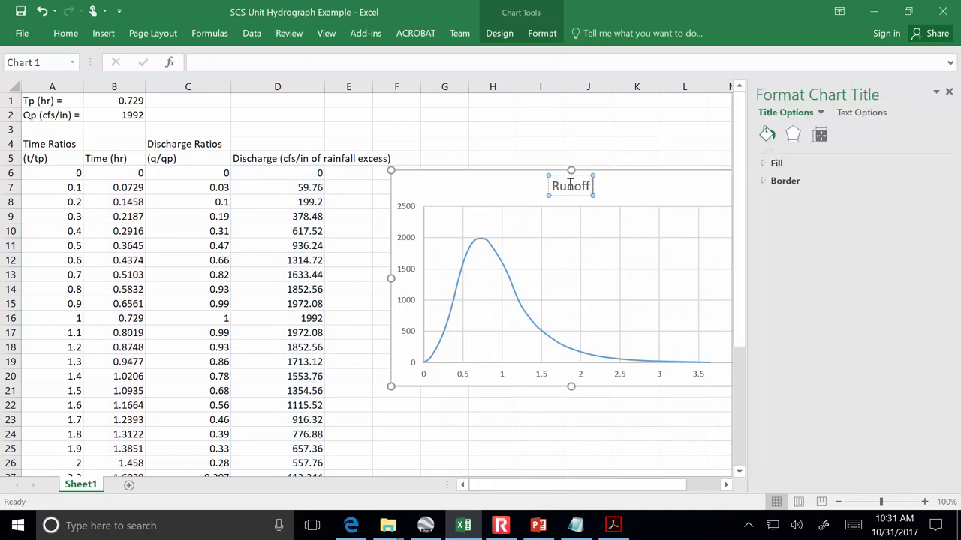
text( Hydrograph)
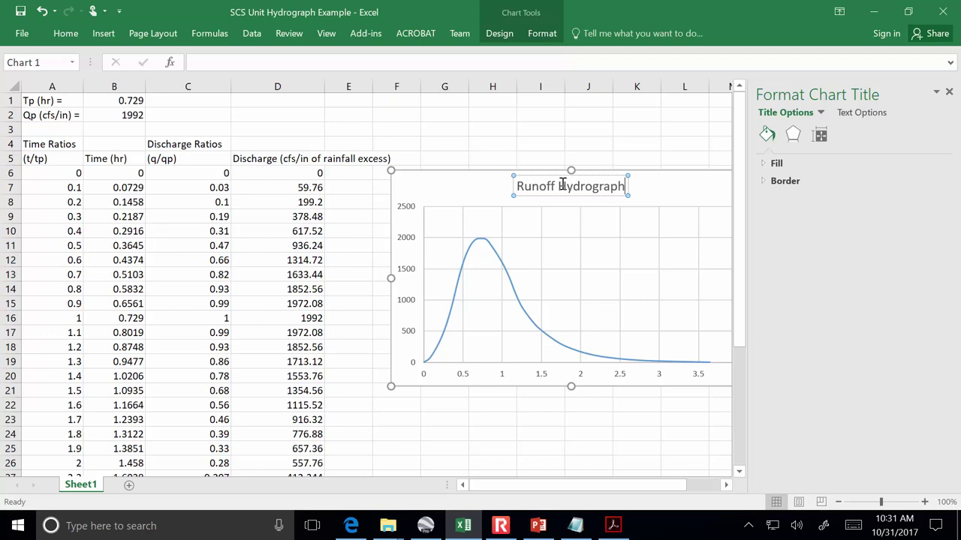
click(556, 142)
Add axis titles to the hydrograph chart
click(665, 286)
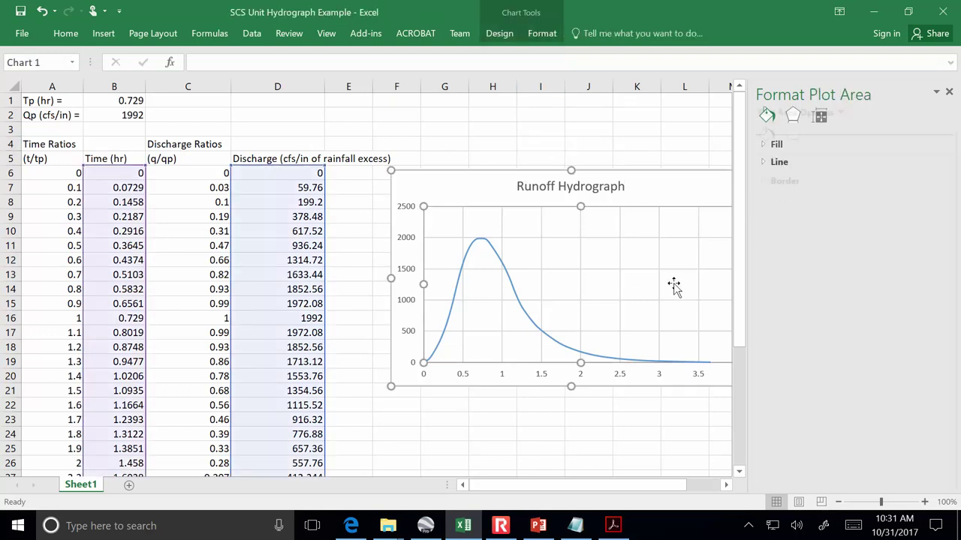
click(541, 35)
click(499, 34)
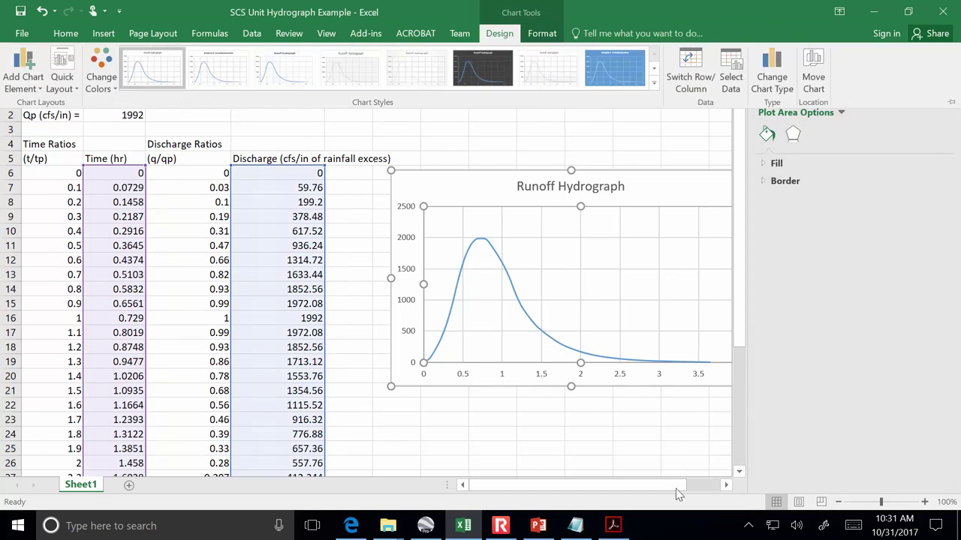
drag(675, 486, 727, 486)
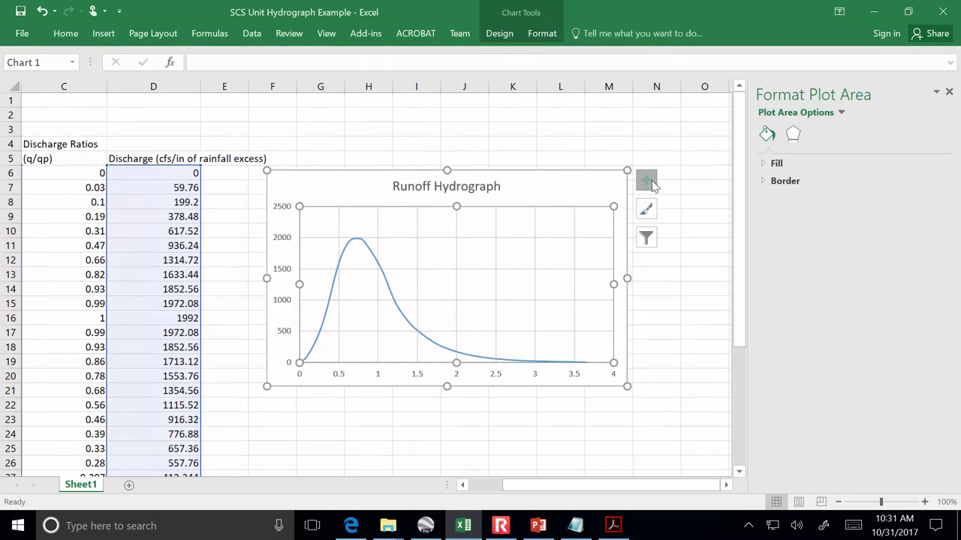
click(648, 185)
click(677, 212)
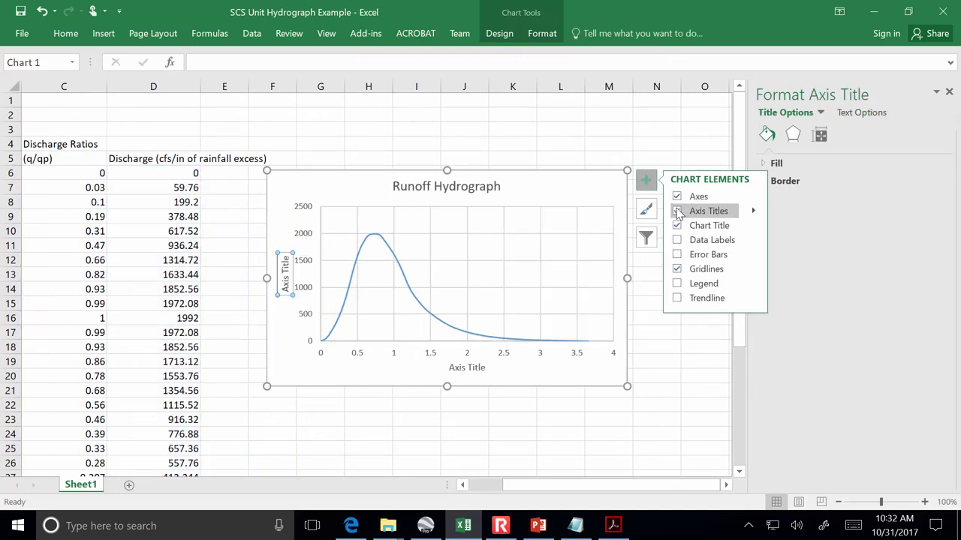
Set the chart's horizontal axis title to "Time (hr)"
double_click(476, 369)
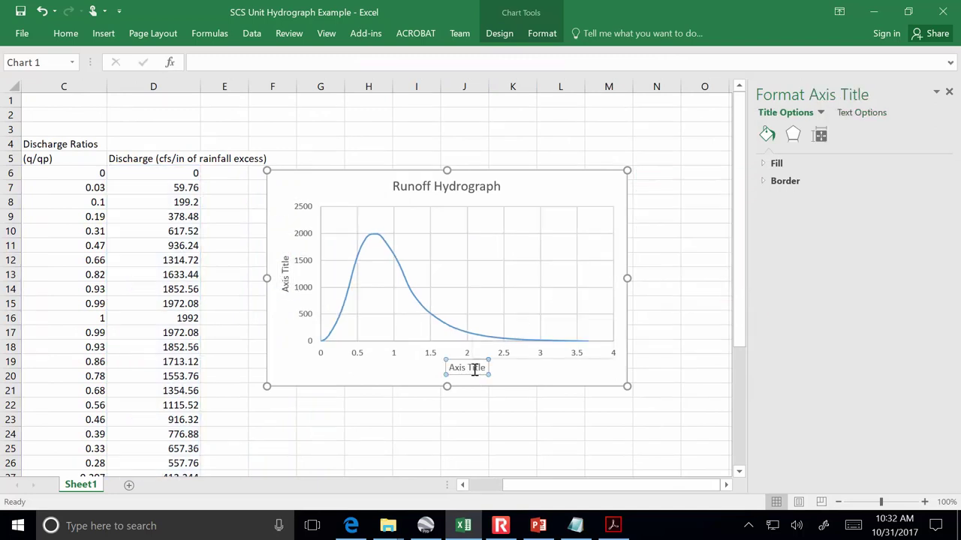
triple_click(461, 367)
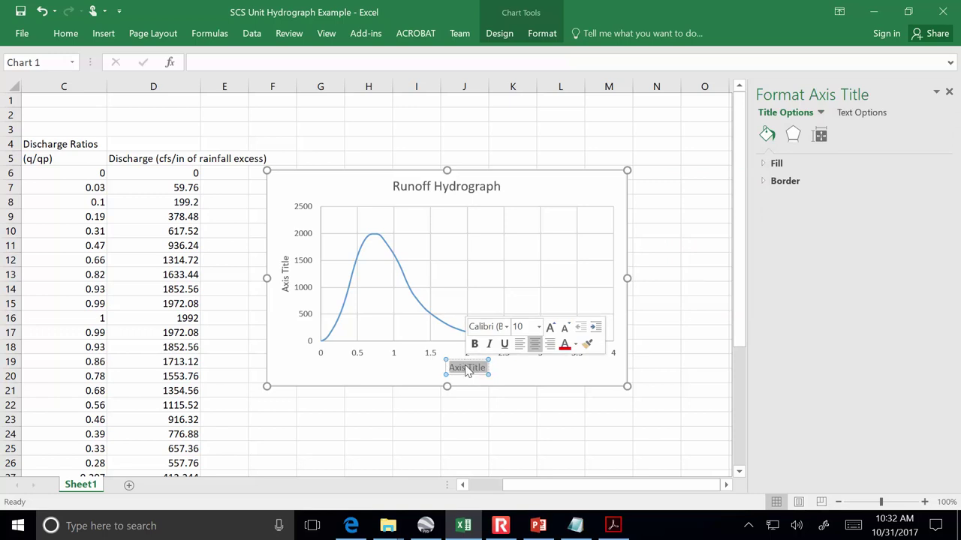
text(Time (hr))
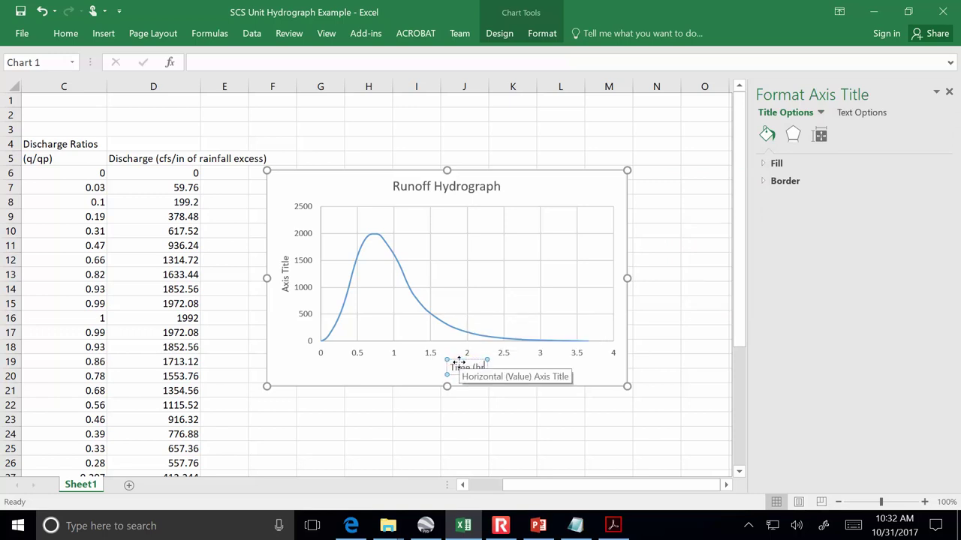
Set the vertical axis title to "Unit Discharge (cfs/in of rainfall excess)" and close the formatting options
double_click(286, 286)
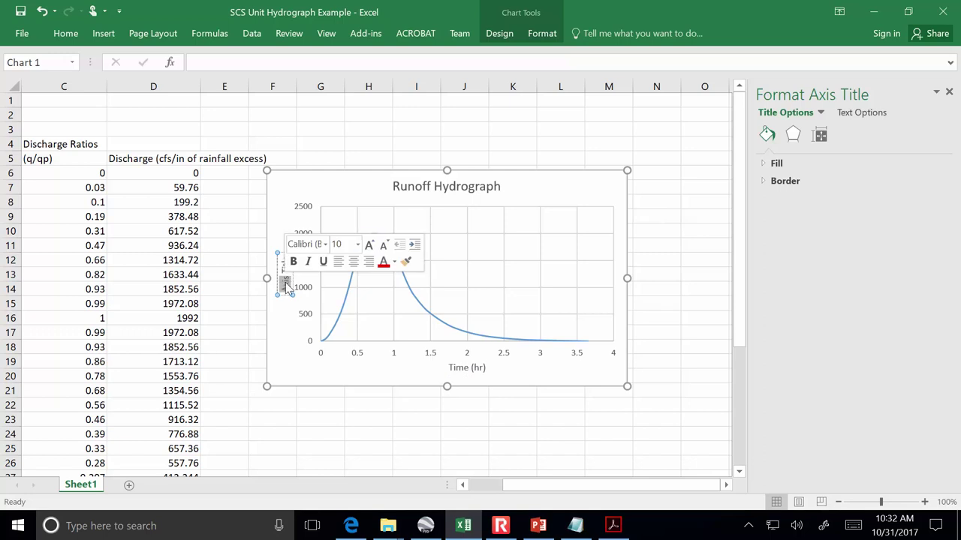
text(Disch)
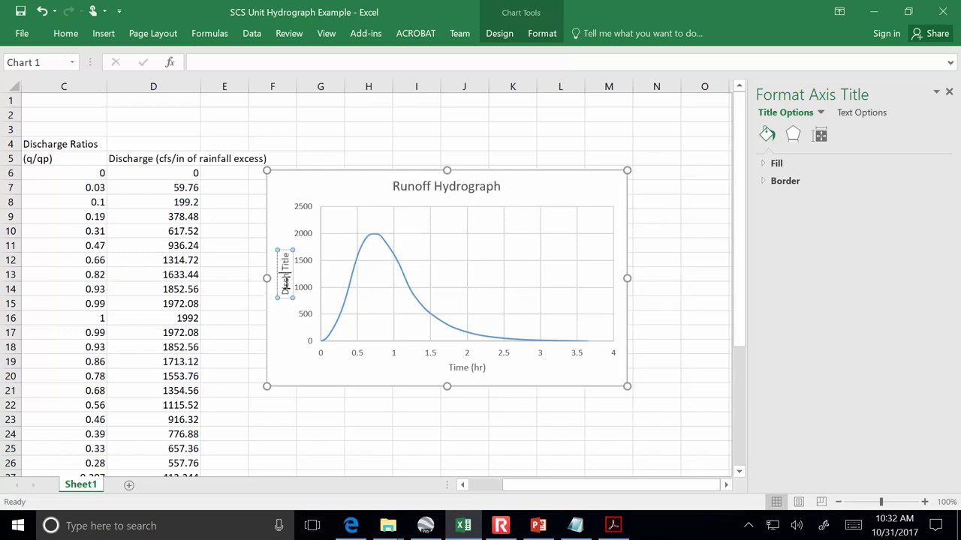
key(BackSpace)
key(BackSpace)
key(BackSpace)
key(BackSpace)
key(BackSpace)
key(BackSpace)
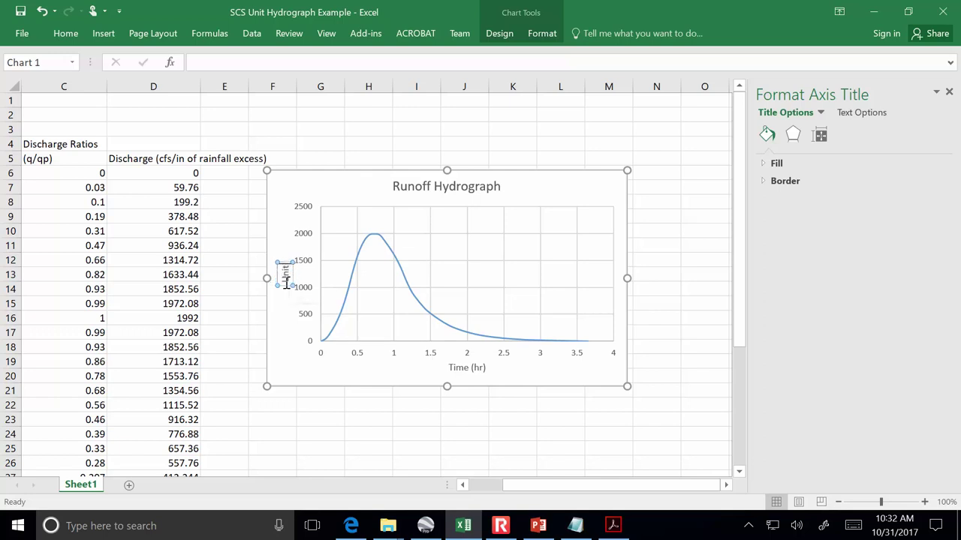
text(Discharge (cf)
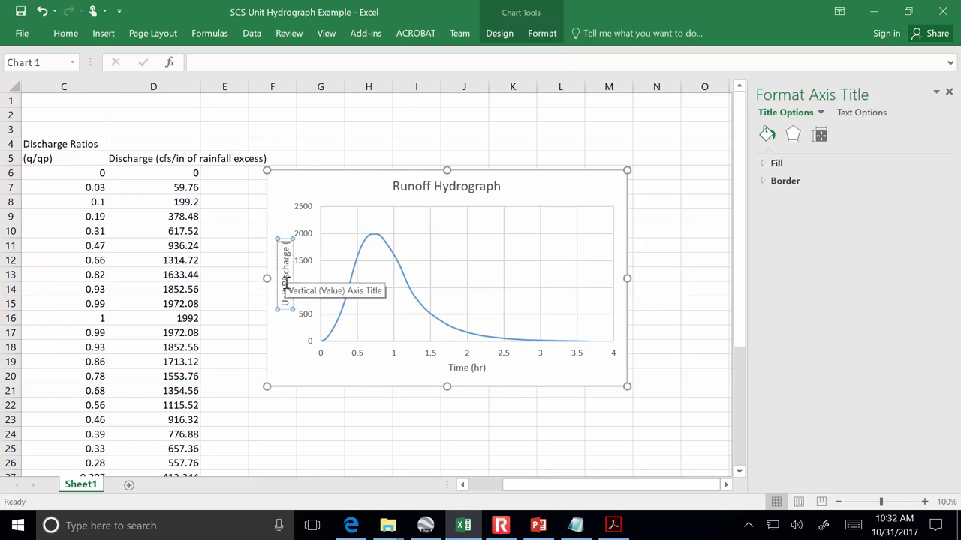
text(s/in of ra)
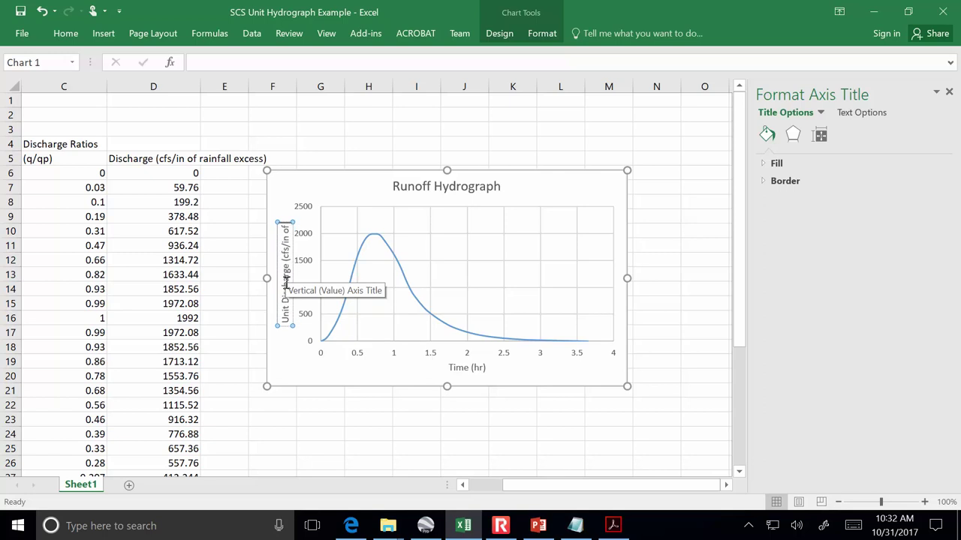
text(infall excess))
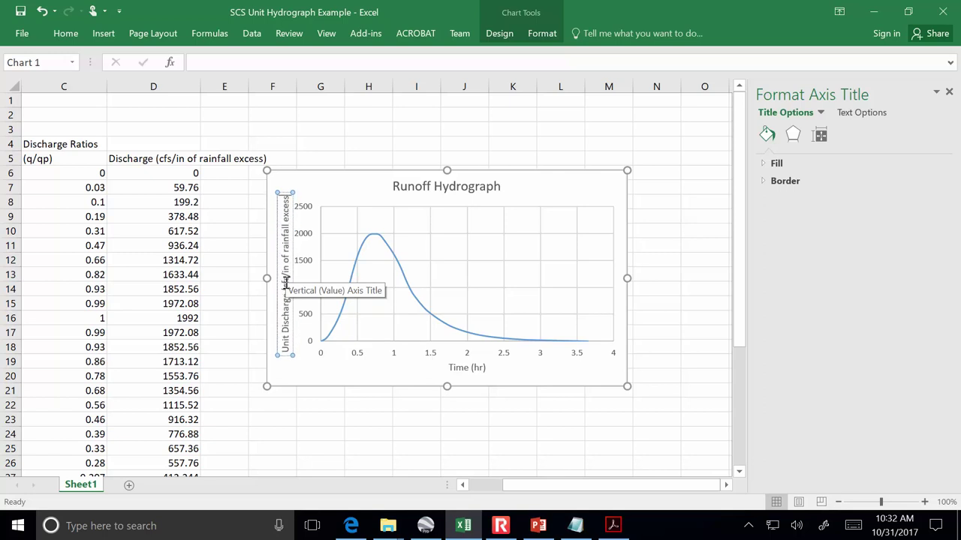
click(466, 142)
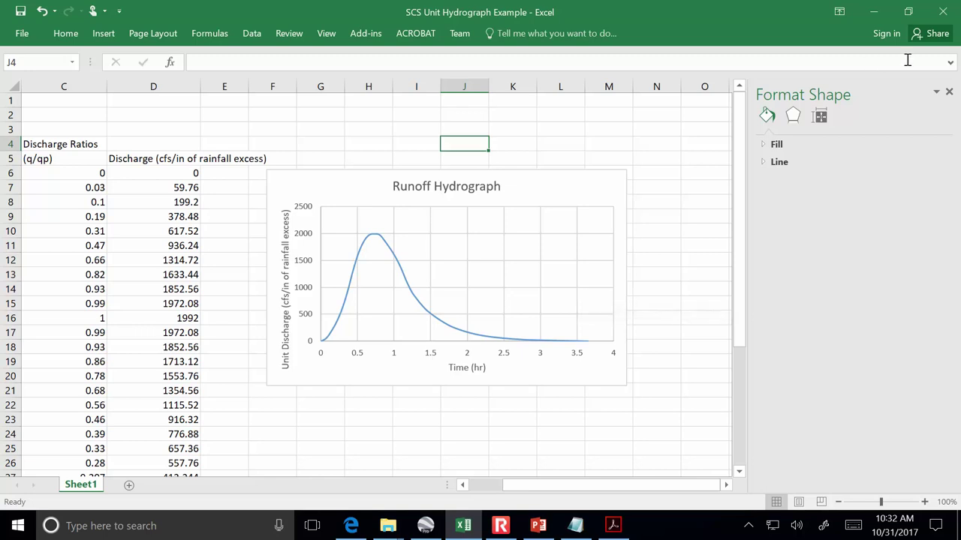
click(948, 93)
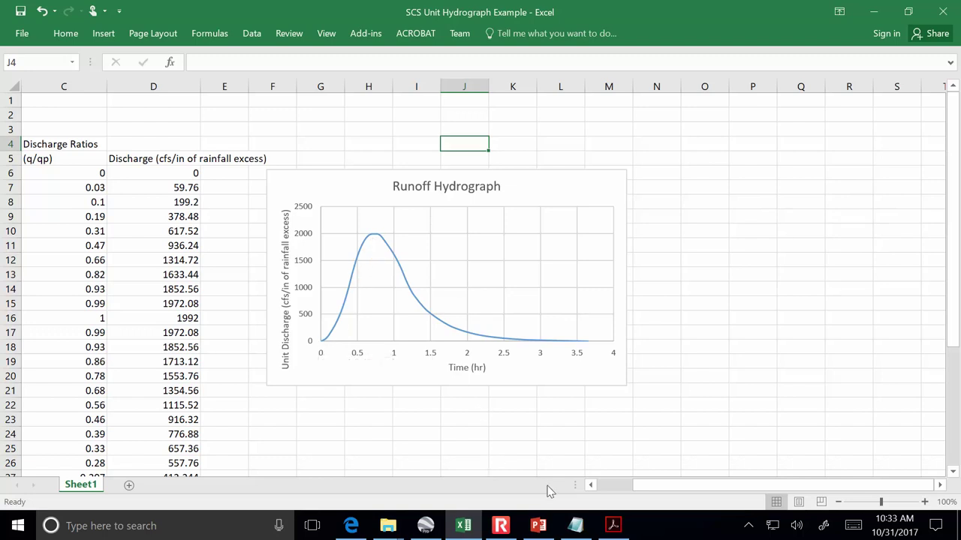
Switch to PowerPoint, highlight the 3.0 mi² watershed area on the SCS Unit Hydrograph Example slide, and return to Excel
click(538, 525)
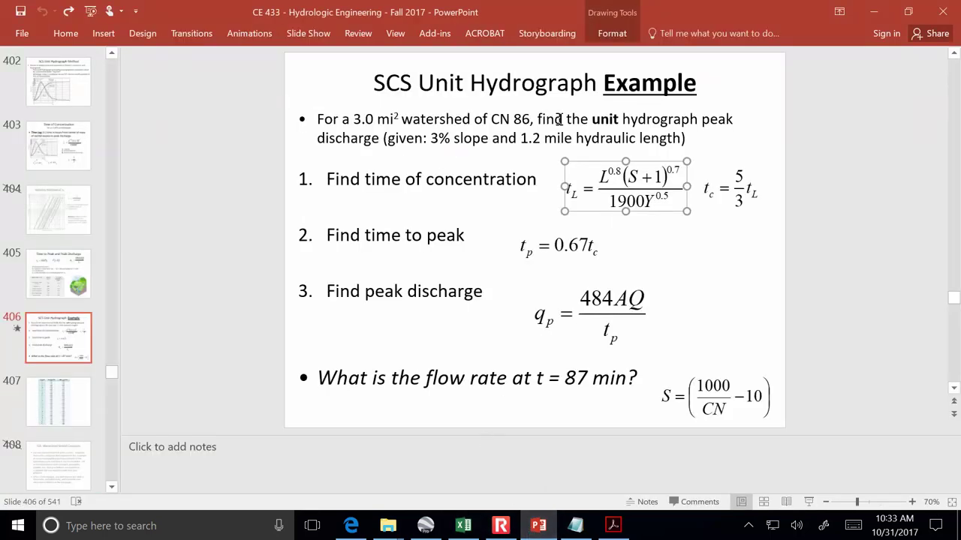
drag(353, 120, 399, 120)
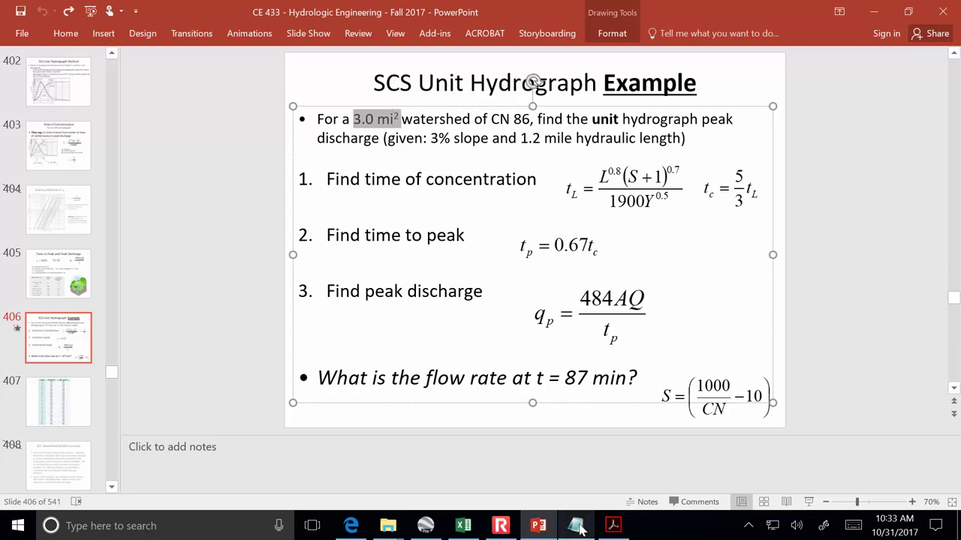
mouse_move(467, 531)
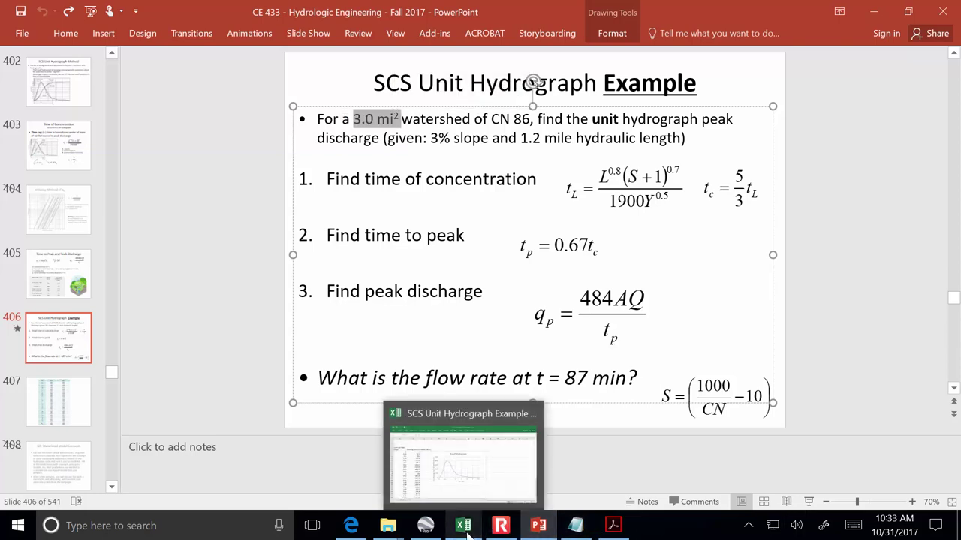
click(533, 530)
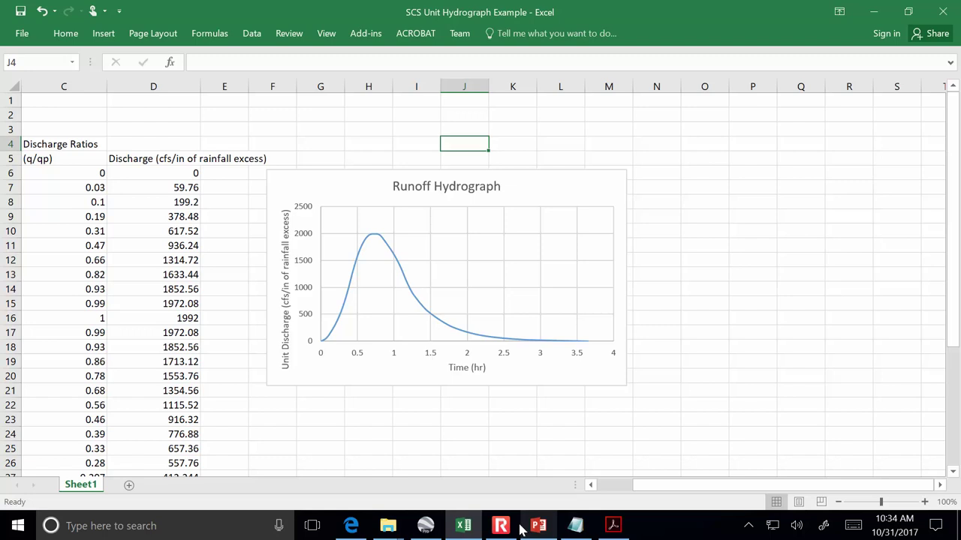
Open Remote Desktop Connection, connect to the preset computer, and sign in with the account password
click(18, 526)
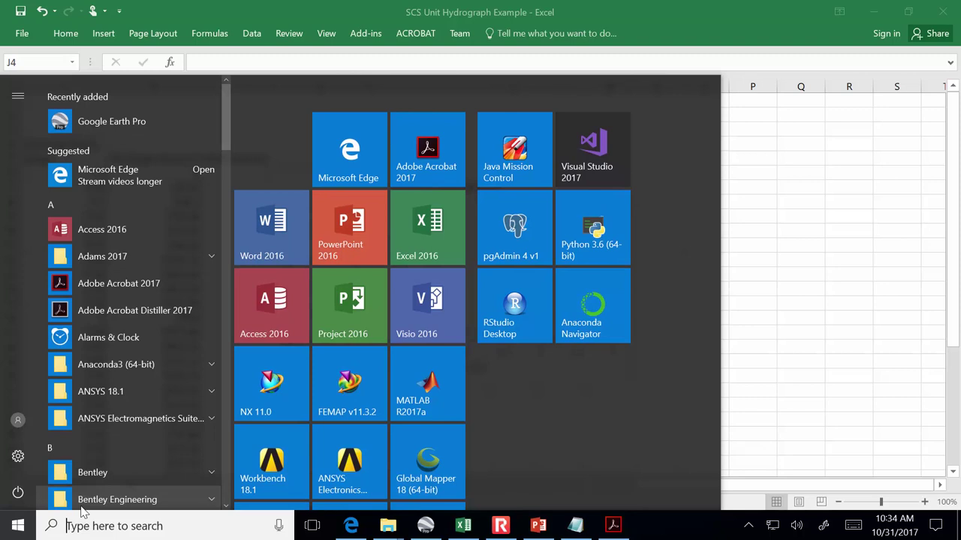
text(remote)
key(Return)
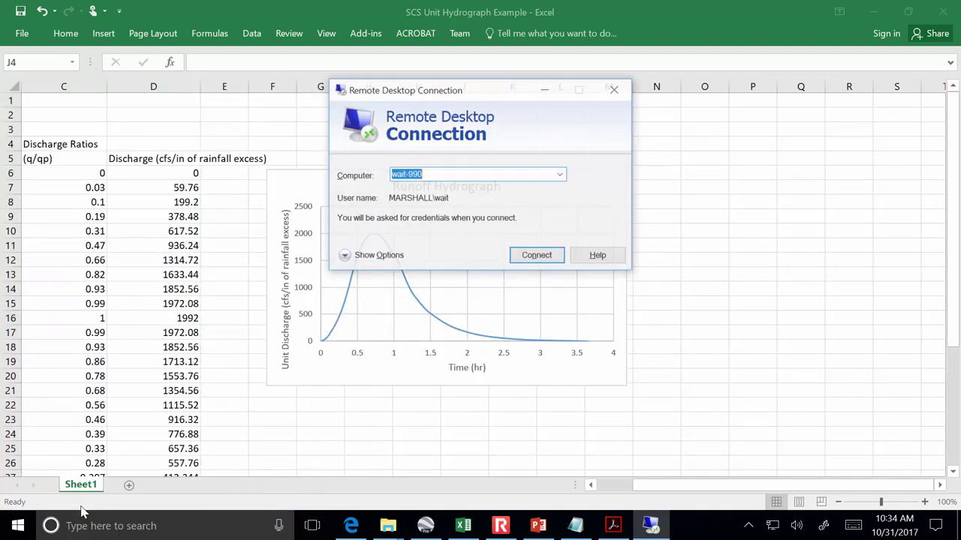
key(Return)
text(•••••)
key(Return)
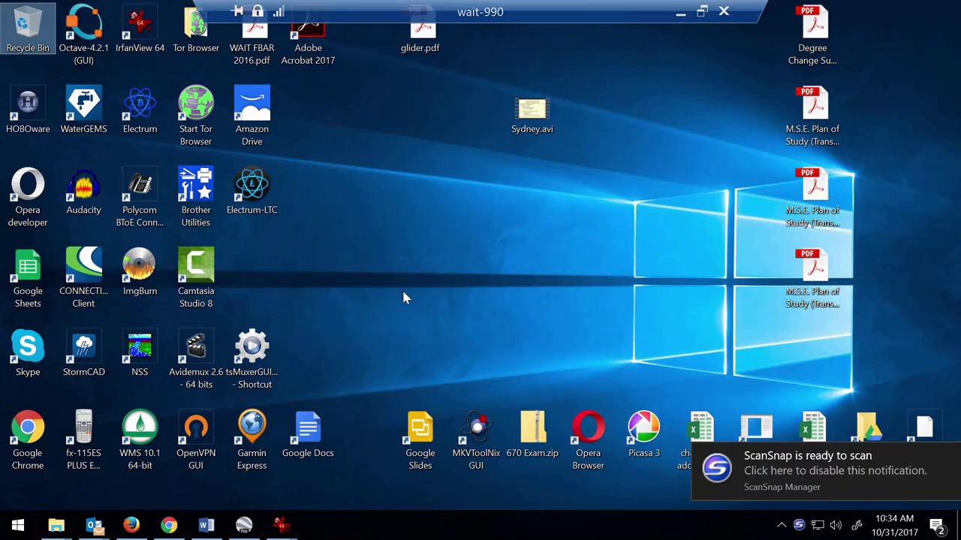
Find and launch WMS 10.1 64-bit on the remote computer
click(18, 526)
text(wms)
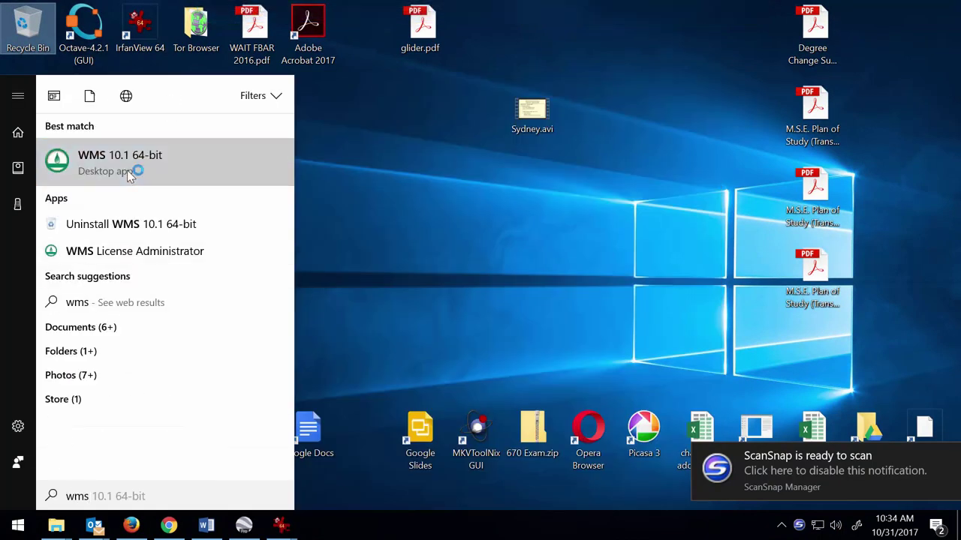
click(129, 174)
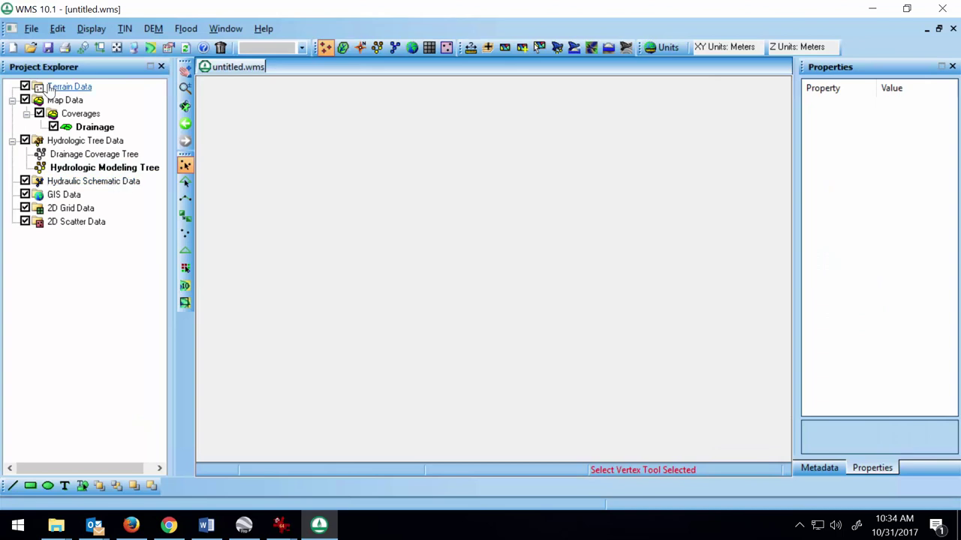
Open the recent project Somaliland-19-mi-lim.wms, generate its image pyramids, and inspect the delineated sub-basins with their area and slope labels
click(35, 28)
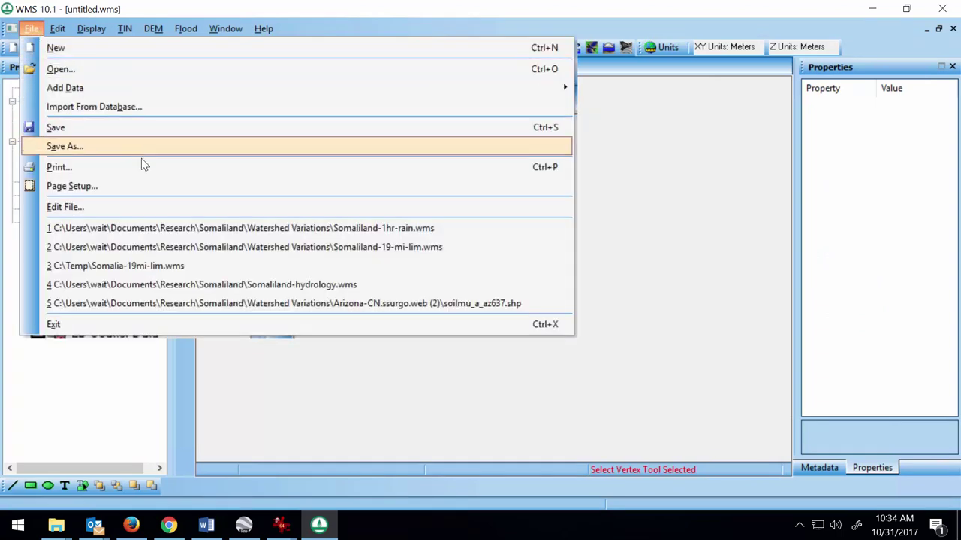
click(166, 246)
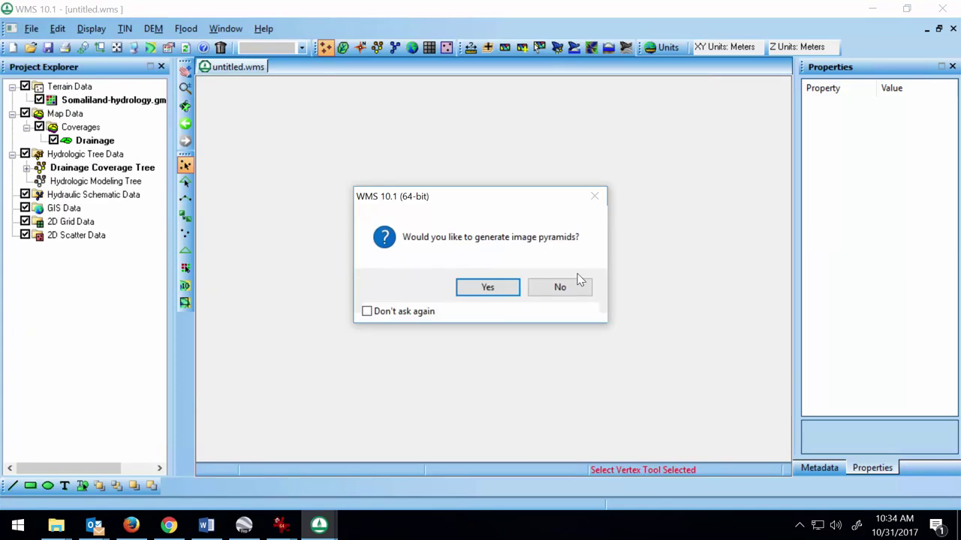
click(505, 292)
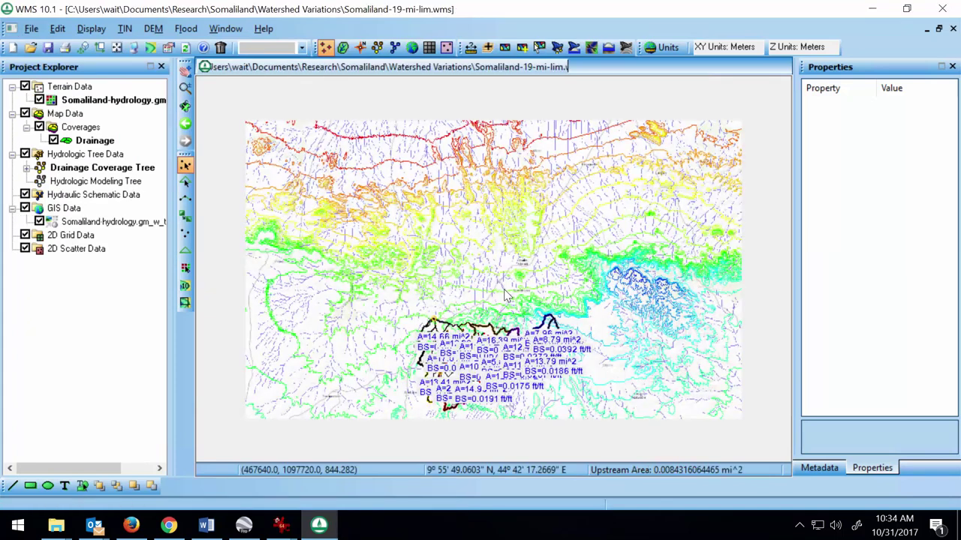
scroll(494, 368, up, 5)
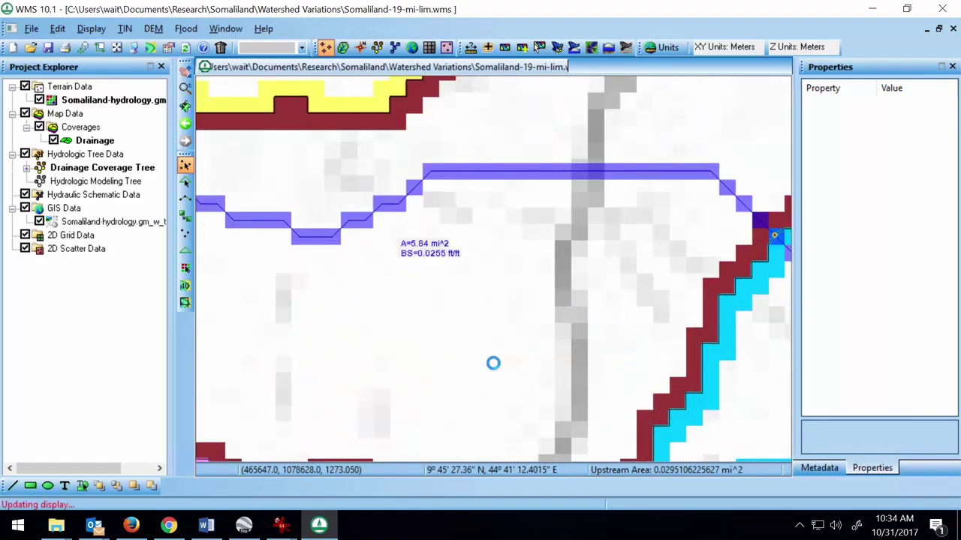
scroll(494, 368, down, 5)
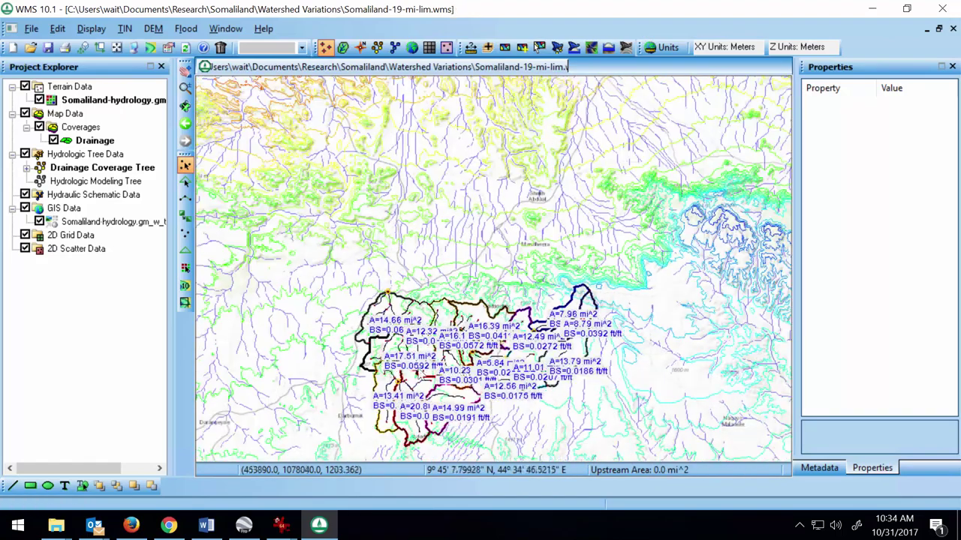
scroll(414, 367, up, 3)
scroll(533, 369, down, 2)
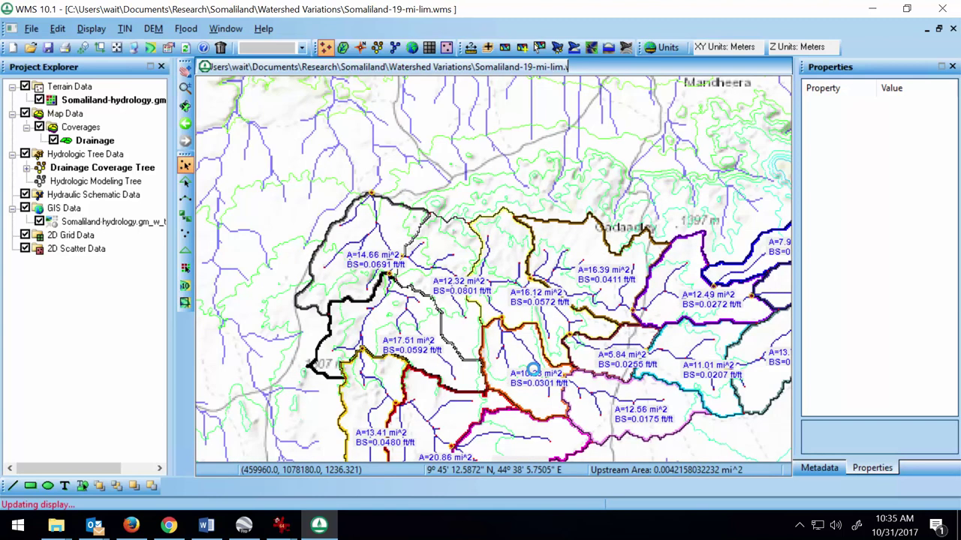
scroll(532, 368, down, 1)
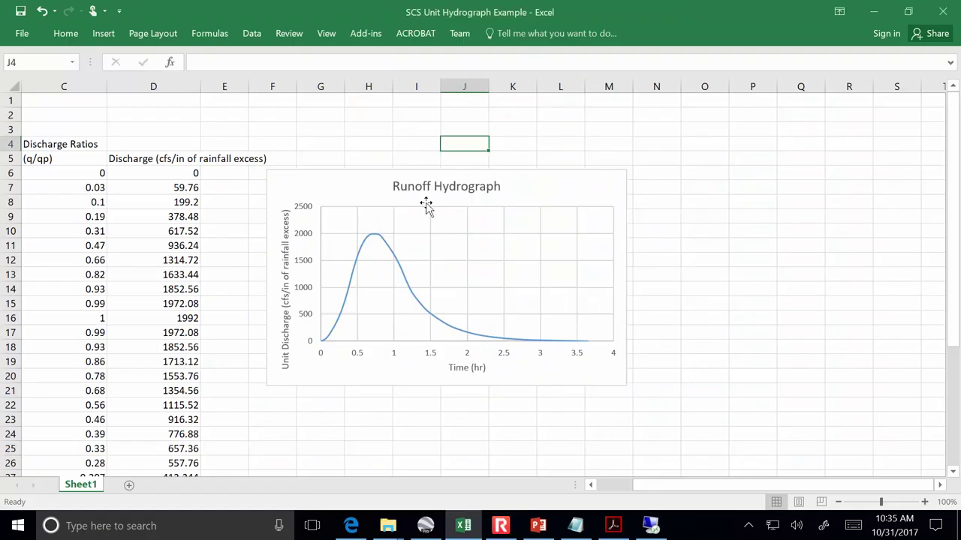
Switch to Acrobat to review the handwritten SCS lag time and peak discharge calculations, and return to the remote WMS session
click(505, 529)
click(506, 530)
click(609, 527)
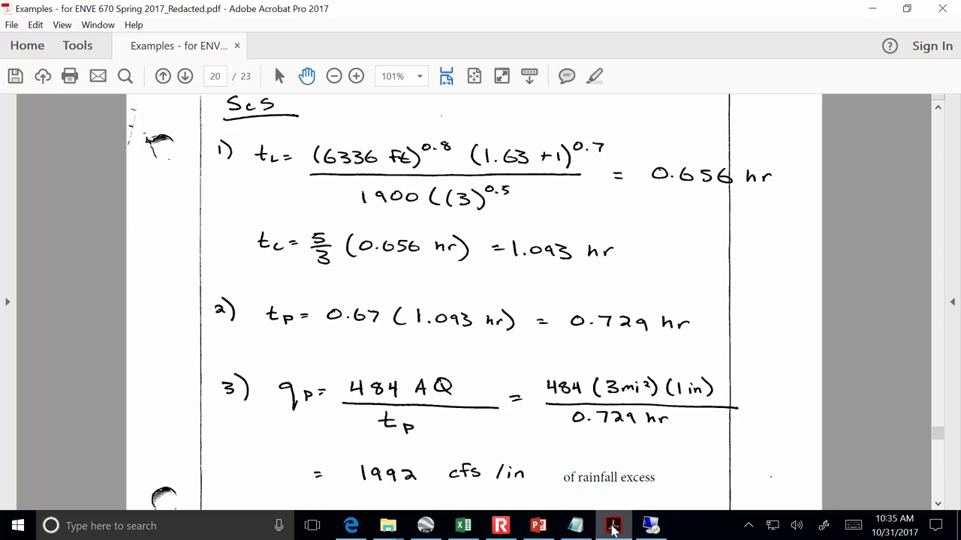
click(650, 526)
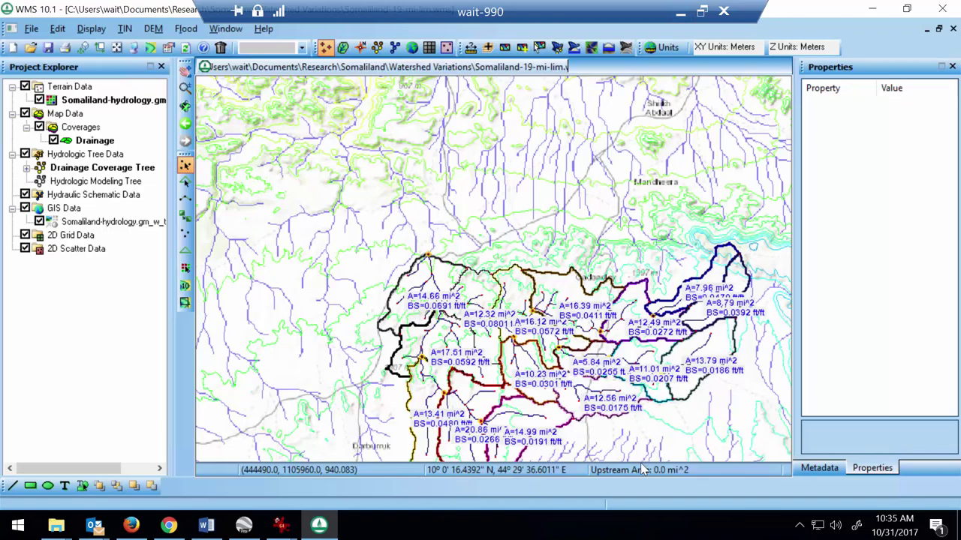